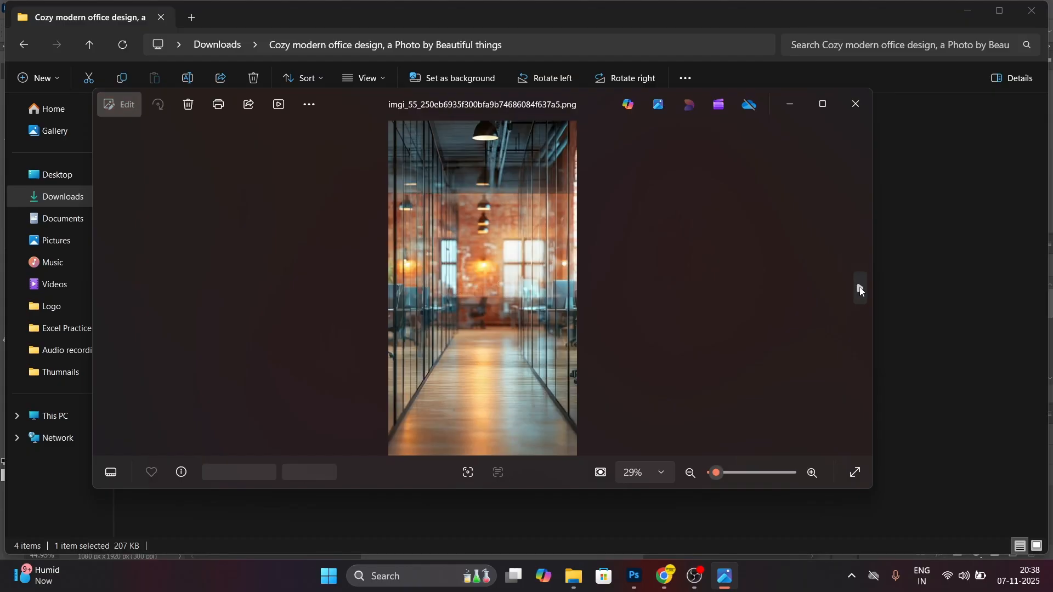
Find the orange-toned motion-blurred office photo among the downloaded images and place it in the untitled Photoshop document
{"action": "left_click", "coordinate": [857, 287]}
{"action": "left_click", "coordinate": [858, 288]}
{"action": "left_click", "coordinate": [107, 287]}
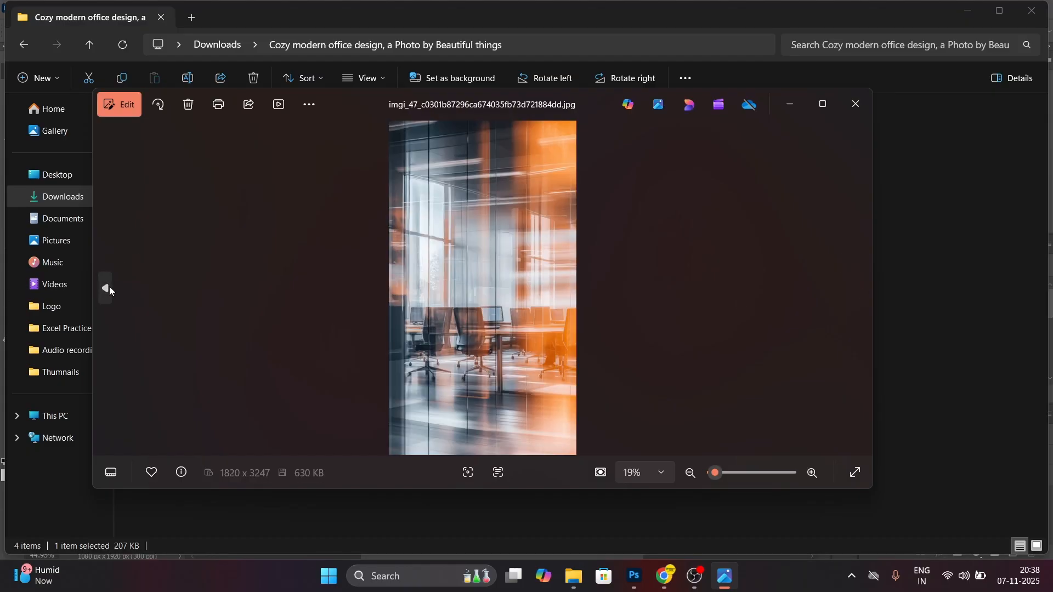
{"action": "left_click_drag", "start_coordinate": [474, 231], "coordinate": [473, 341]}
Stretch the placed office photo at its lower, right and left edges until it covers the canvas, then commit and deselect it
{"action": "scroll", "coordinate": [474, 340], "scroll_direction": "down", "scroll_amount": 1}
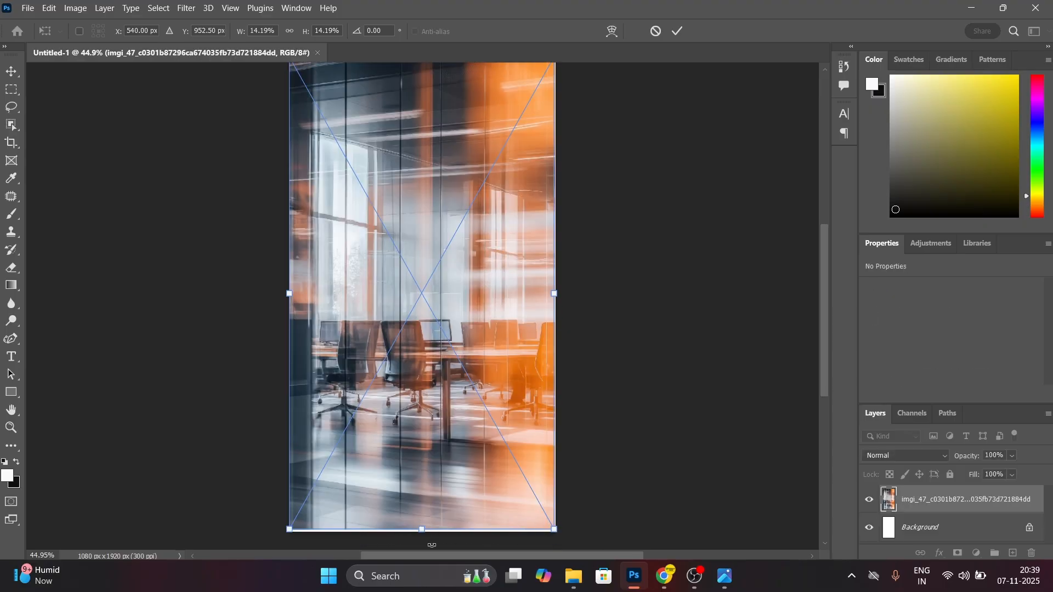
{"action": "left_click_drag", "start_coordinate": [422, 530], "coordinate": [424, 533]}
{"action": "scroll", "coordinate": [486, 508], "scroll_direction": "up", "scroll_amount": 2}
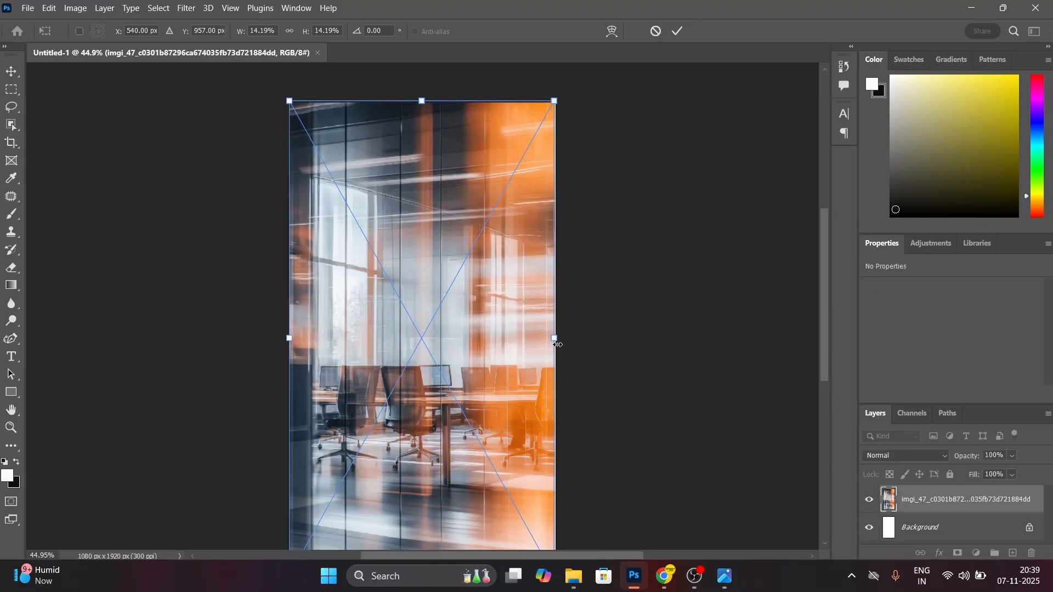
{"action": "left_click_drag", "start_coordinate": [558, 344], "coordinate": [559, 342]}
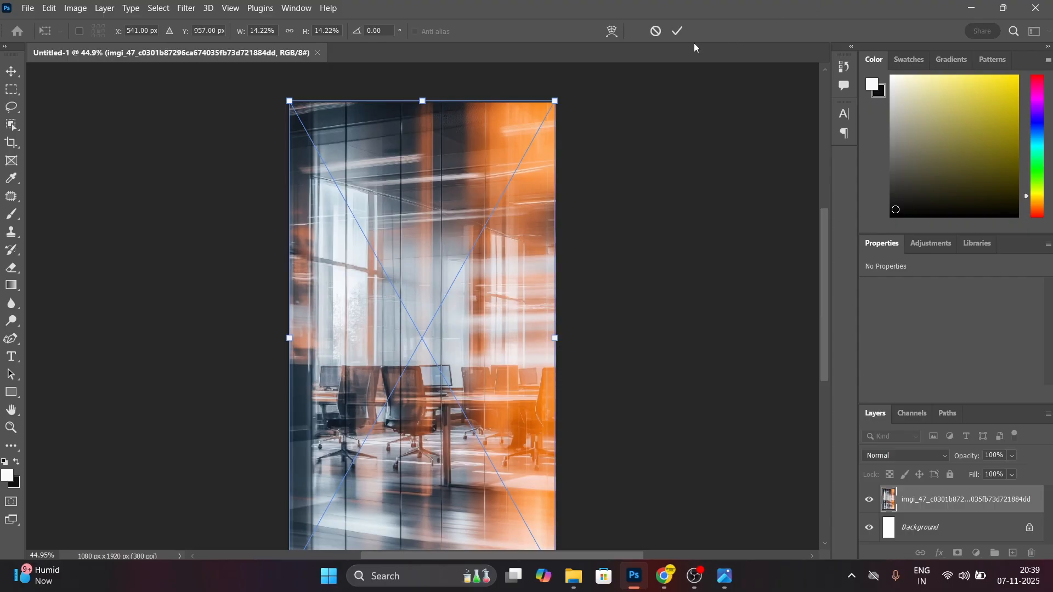
{"action": "left_click", "coordinate": [677, 32]}
{"action": "scroll", "coordinate": [617, 235], "scroll_direction": "down", "scroll_amount": 2}
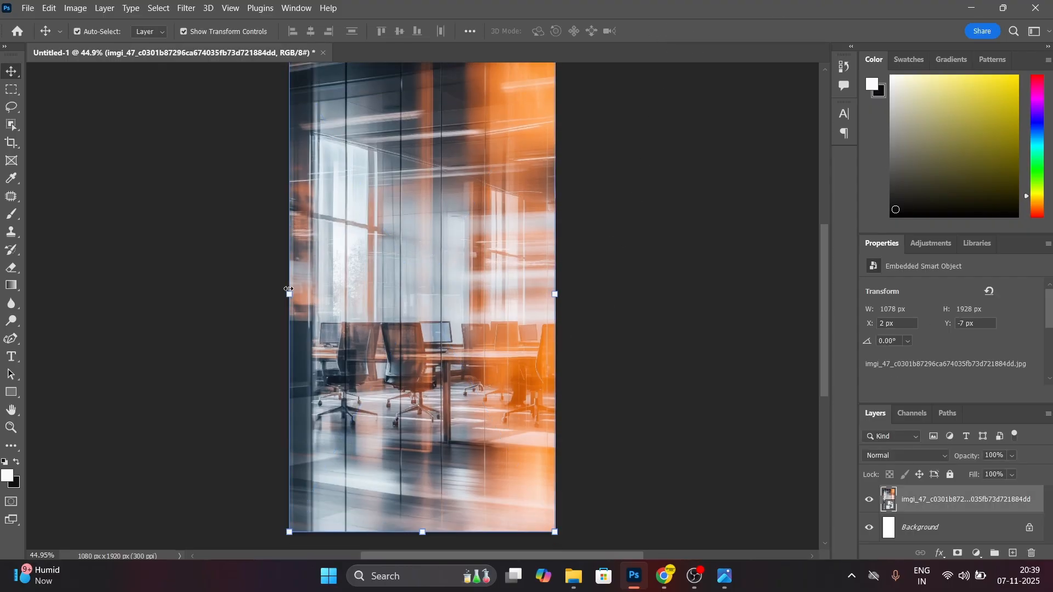
{"action": "left_click_drag", "start_coordinate": [288, 289], "coordinate": [282, 295]}
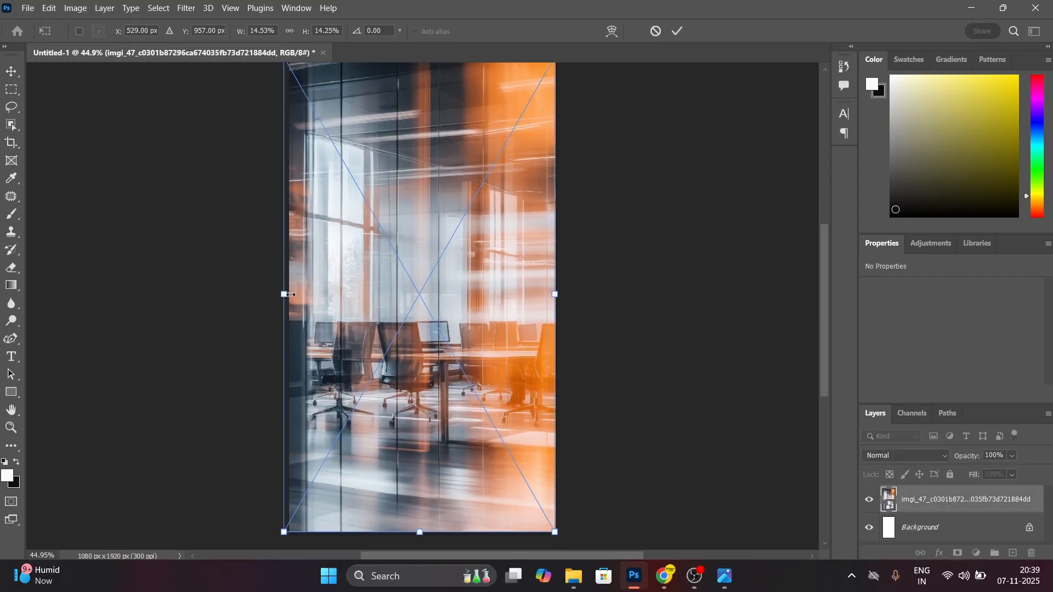
{"action": "left_click", "coordinate": [673, 35]}
{"action": "scroll", "coordinate": [639, 217], "scroll_direction": "up", "scroll_amount": 1}
{"action": "left_click", "coordinate": [639, 216]}
{"action": "scroll", "coordinate": [639, 214], "scroll_direction": "down", "scroll_amount": 3}
{"action": "scroll", "coordinate": [639, 214], "scroll_direction": "up", "scroll_amount": 4}
{"action": "scroll", "coordinate": [639, 215], "scroll_direction": "down", "scroll_amount": 1}
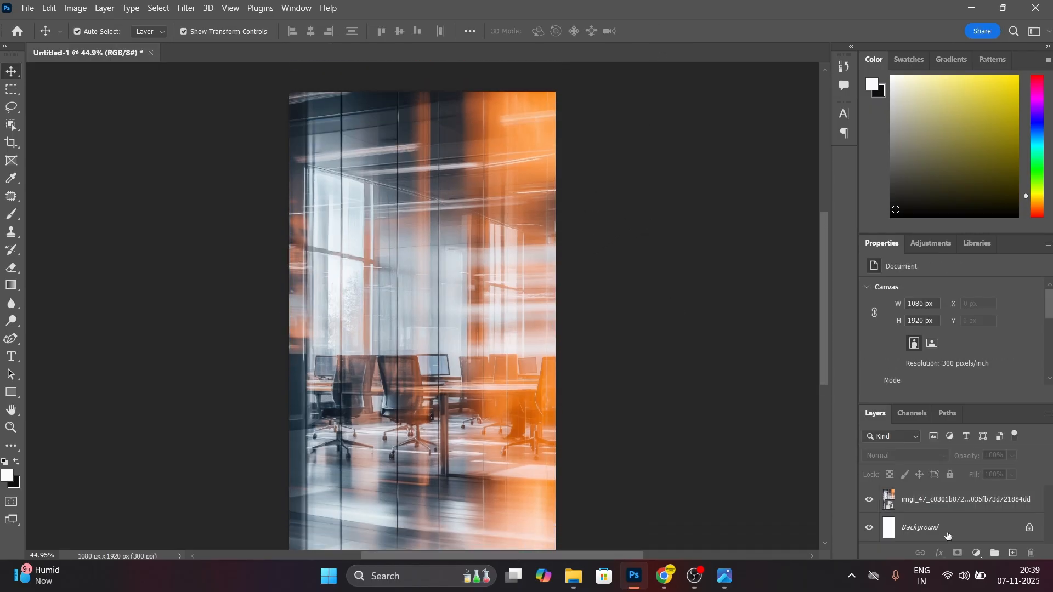
Rasterize the photo layer and apply Camera Raw: Exposure -1.85, Contrast +65, Highlights -56, Shadows -41, Whites -20, Blacks -15
{"action": "right_click", "coordinate": [931, 499]}
{"action": "left_click", "coordinate": [785, 286]}
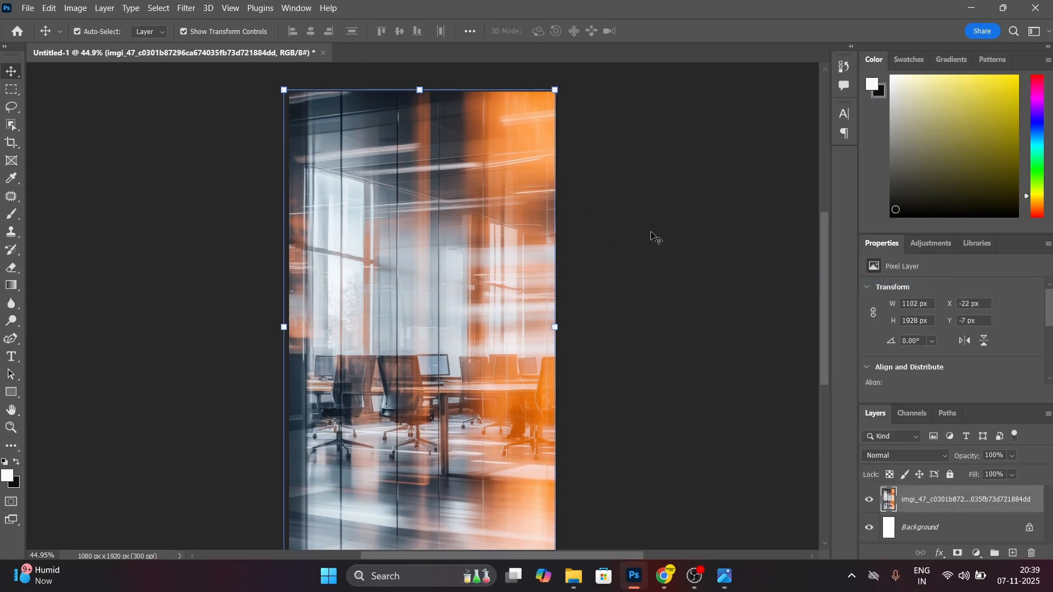
{"action": "left_click", "coordinate": [187, 8]}
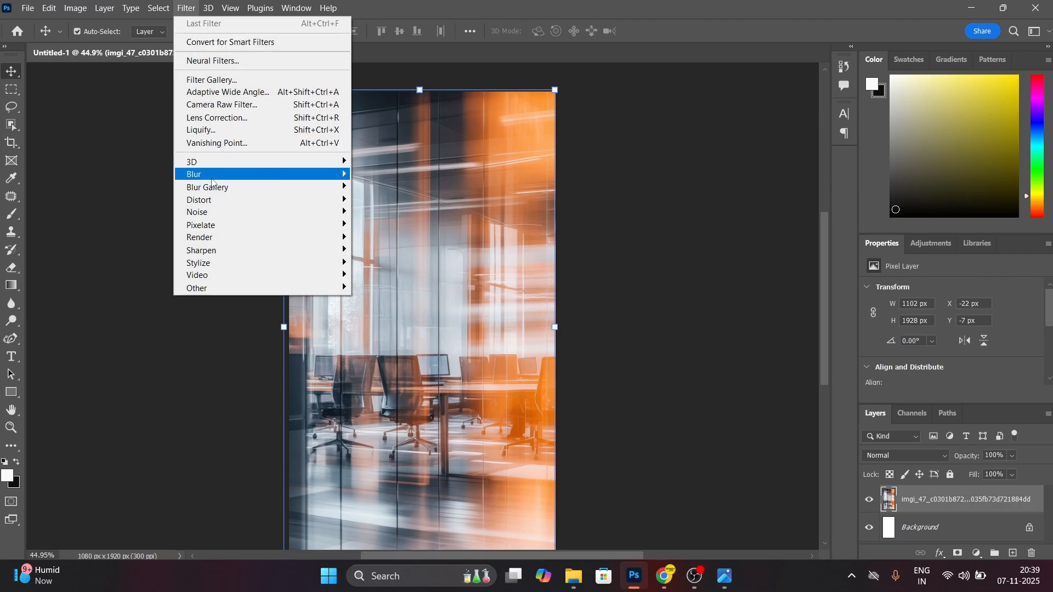
{"action": "left_click", "coordinate": [227, 105]}
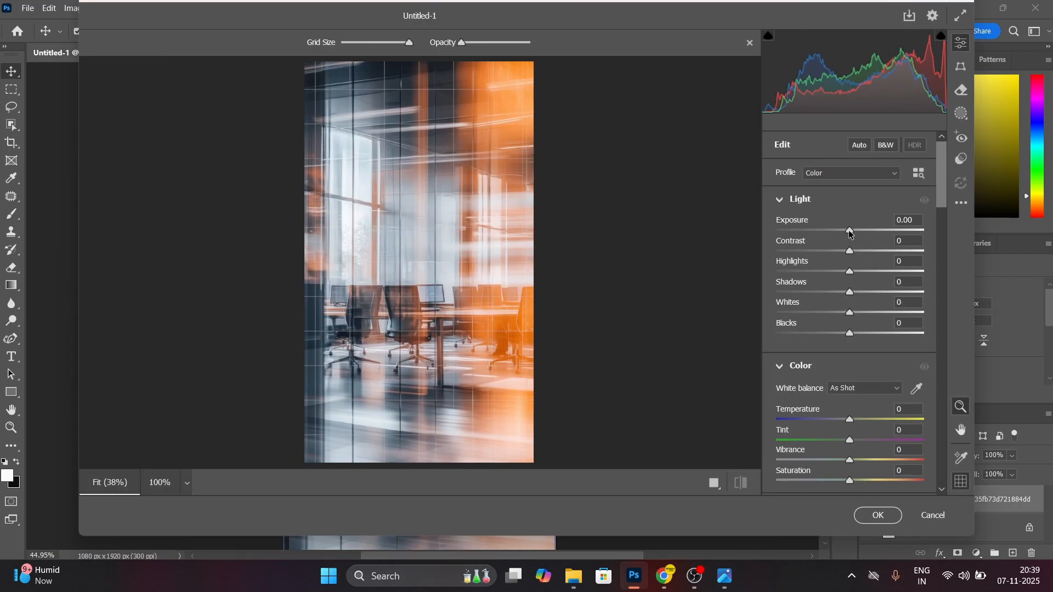
{"action": "left_click_drag", "start_coordinate": [850, 234], "coordinate": [897, 243]}
{"action": "left_click_drag", "start_coordinate": [820, 229], "coordinate": [822, 227]}
{"action": "left_click_drag", "start_coordinate": [897, 251], "coordinate": [837, 333]}
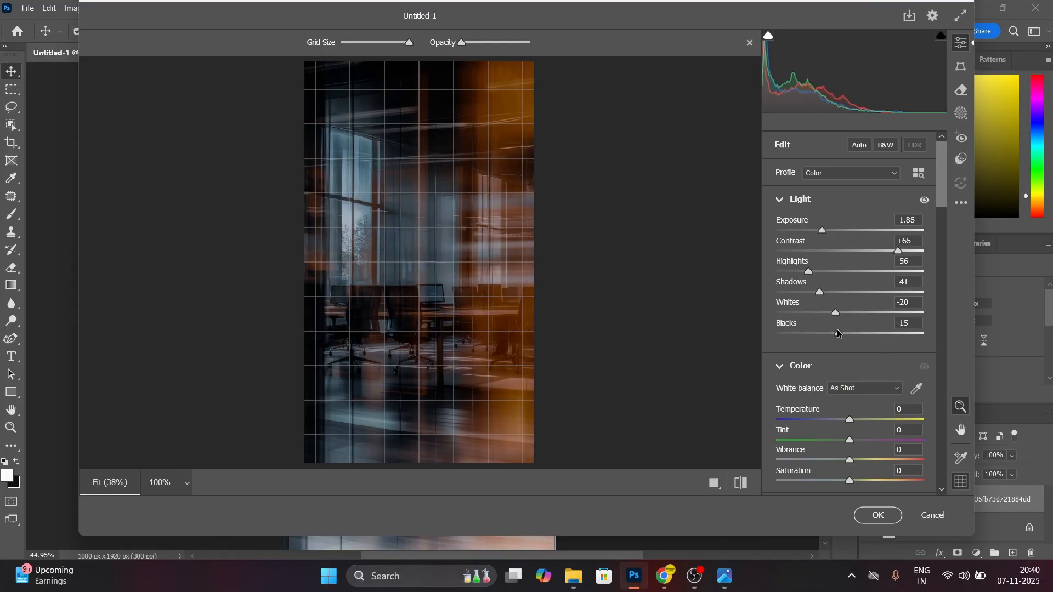
{"action": "left_click", "coordinate": [876, 514]}
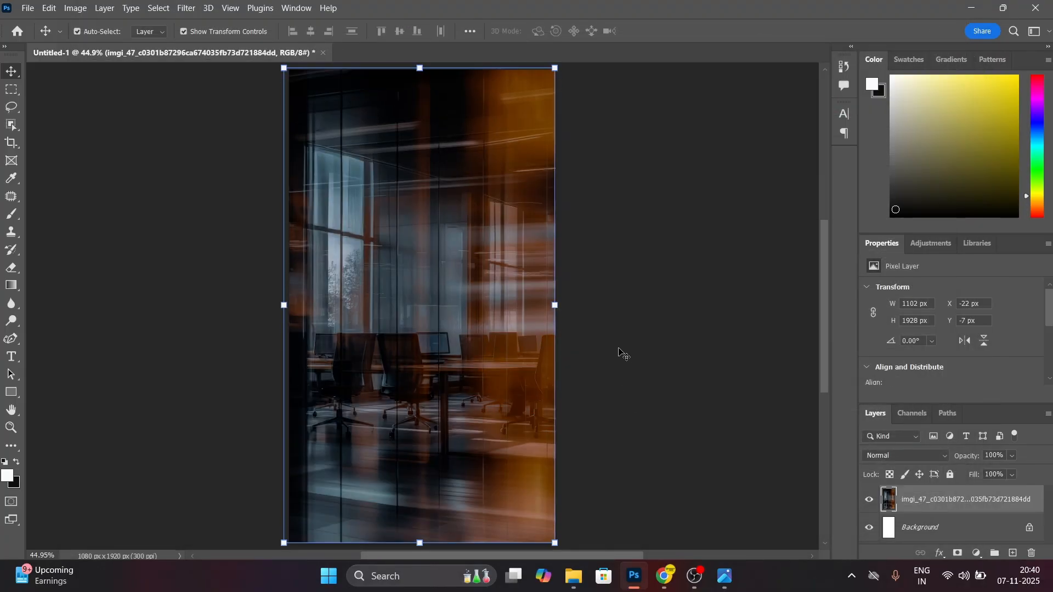
Apply a Gaussian Blur with an 18 px radius to the darkened photo layer and deselect it
{"action": "left_click", "coordinate": [186, 8]}
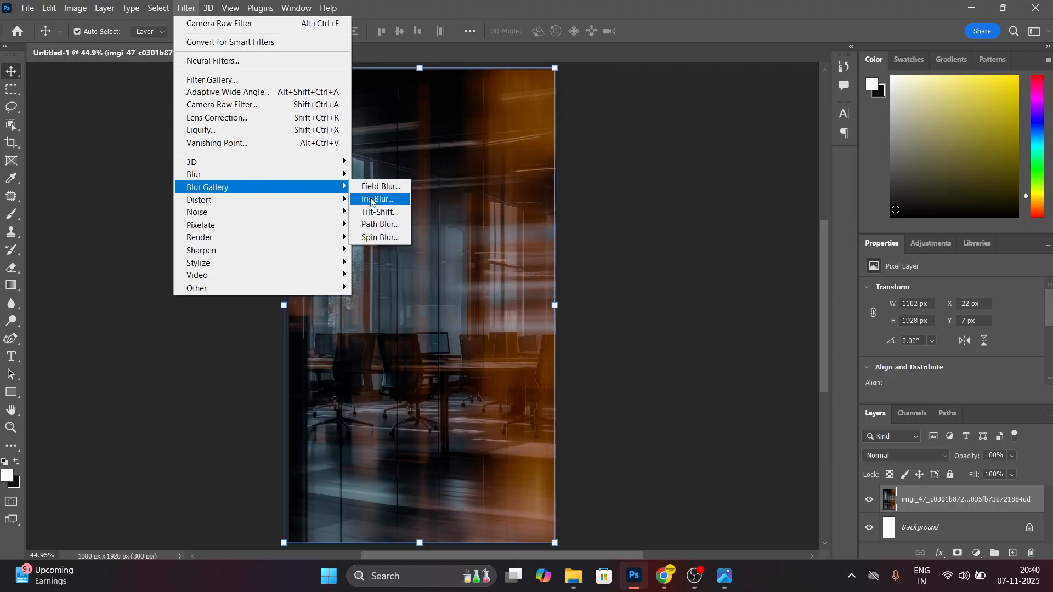
{"action": "mouse_move", "coordinate": [245, 176]}
{"action": "left_click", "coordinate": [388, 224]}
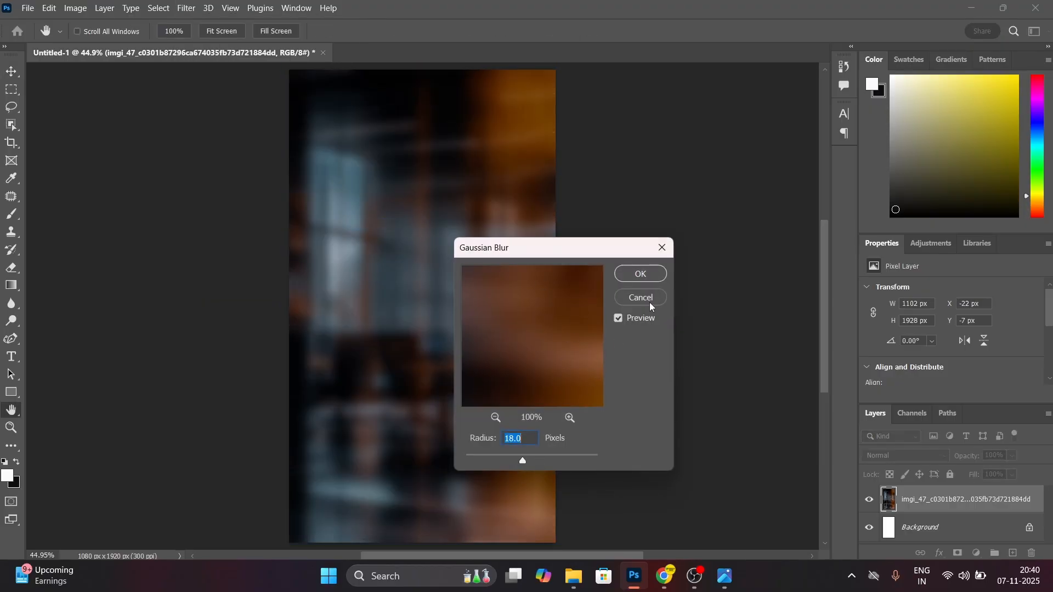
{"action": "left_click", "coordinate": [640, 274]}
{"action": "left_click", "coordinate": [631, 328]}
{"action": "scroll", "coordinate": [635, 355], "scroll_direction": "down", "scroll_amount": 1}
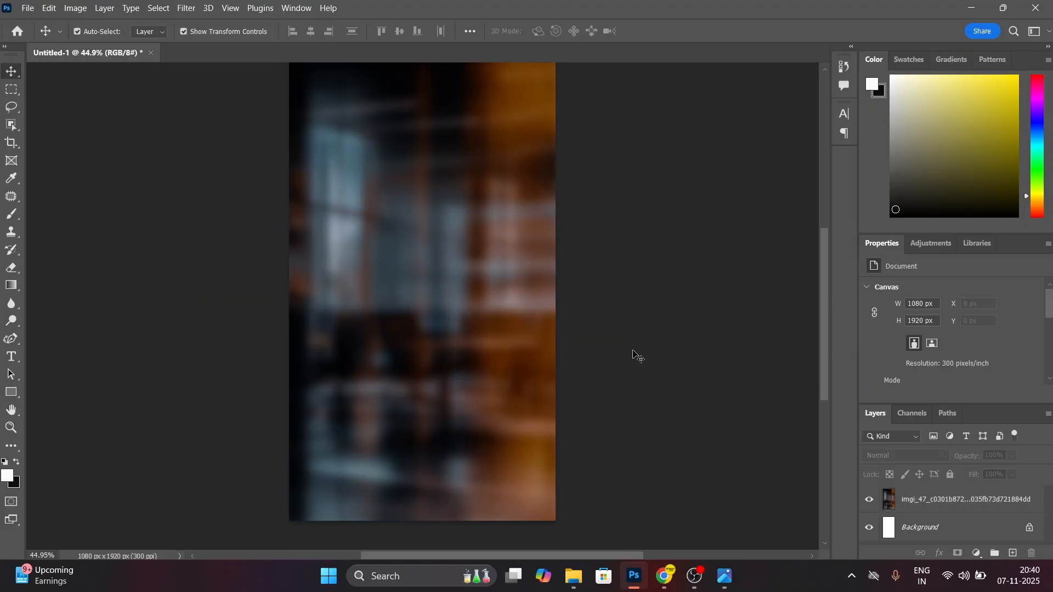
{"action": "scroll", "coordinate": [633, 356], "scroll_direction": "up", "scroll_amount": 1}
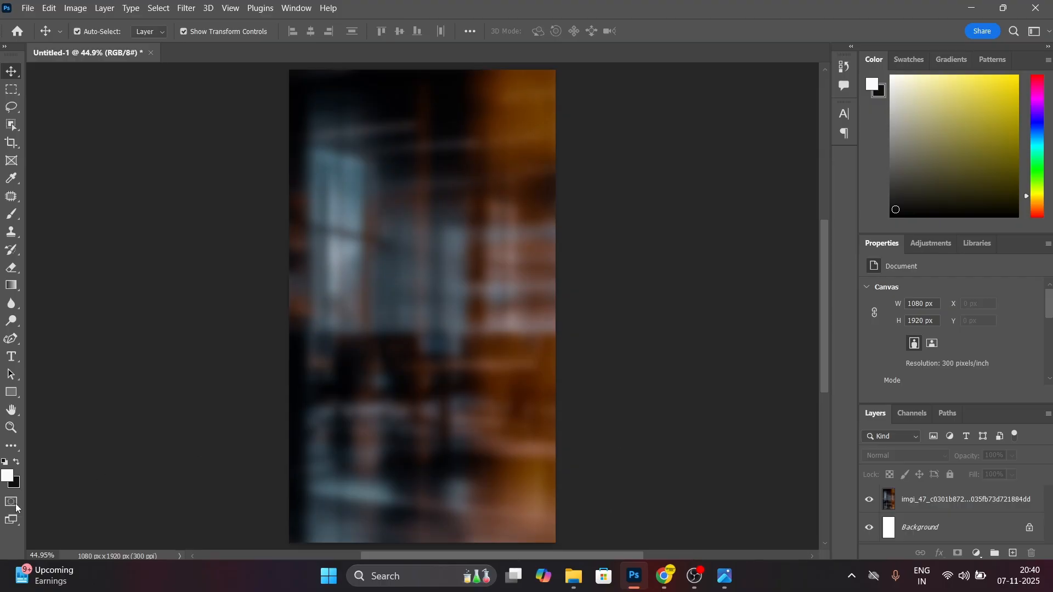
Add a horizontal text layer reading FORMULA in the upper part of the canvas
{"action": "left_click", "coordinate": [11, 357]}
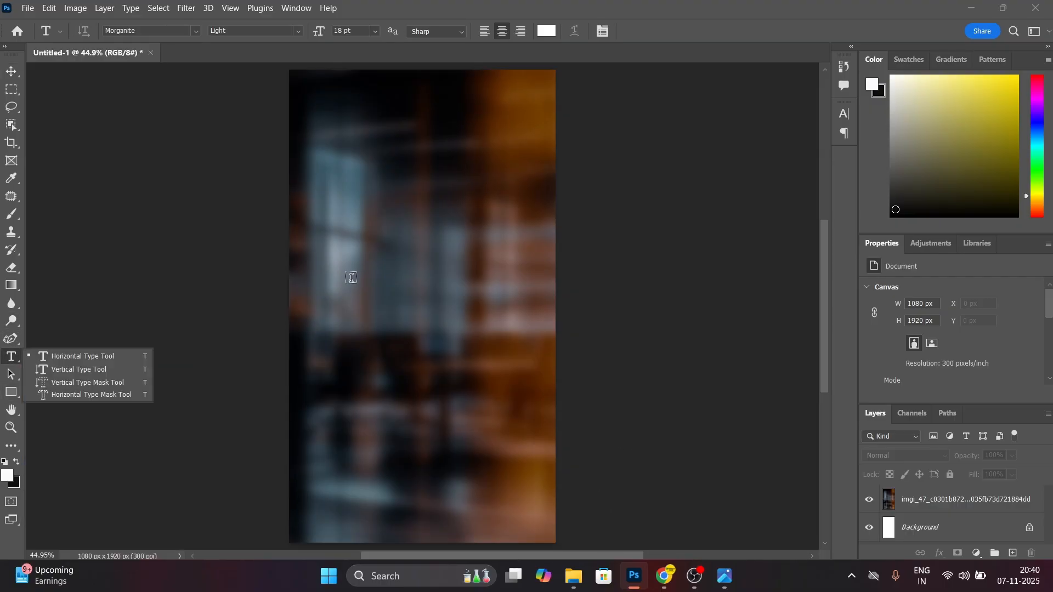
{"action": "left_click", "coordinate": [390, 194]}
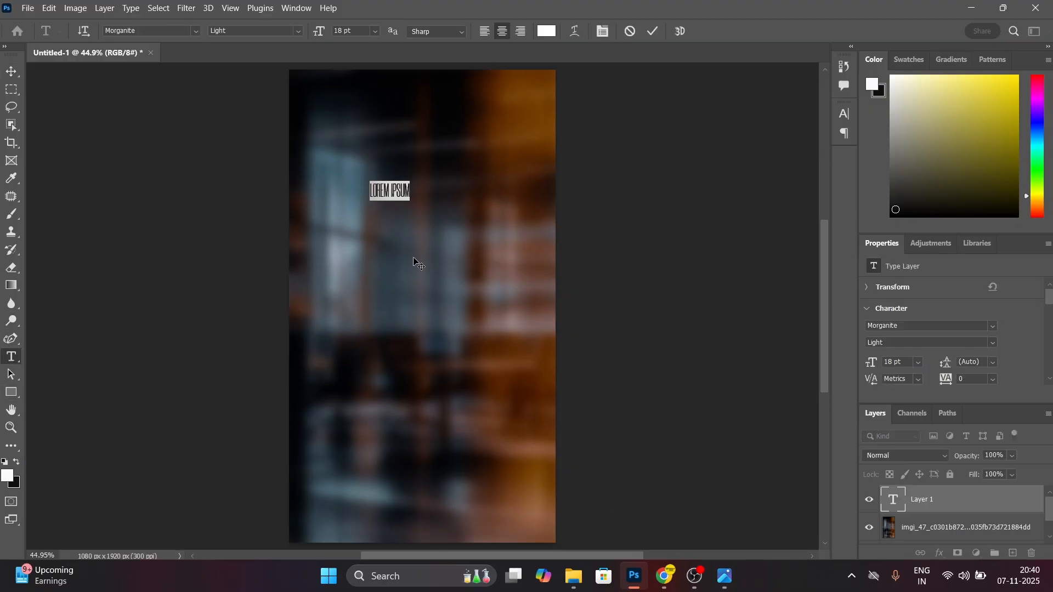
{"action": "type", "text": "FOR"}
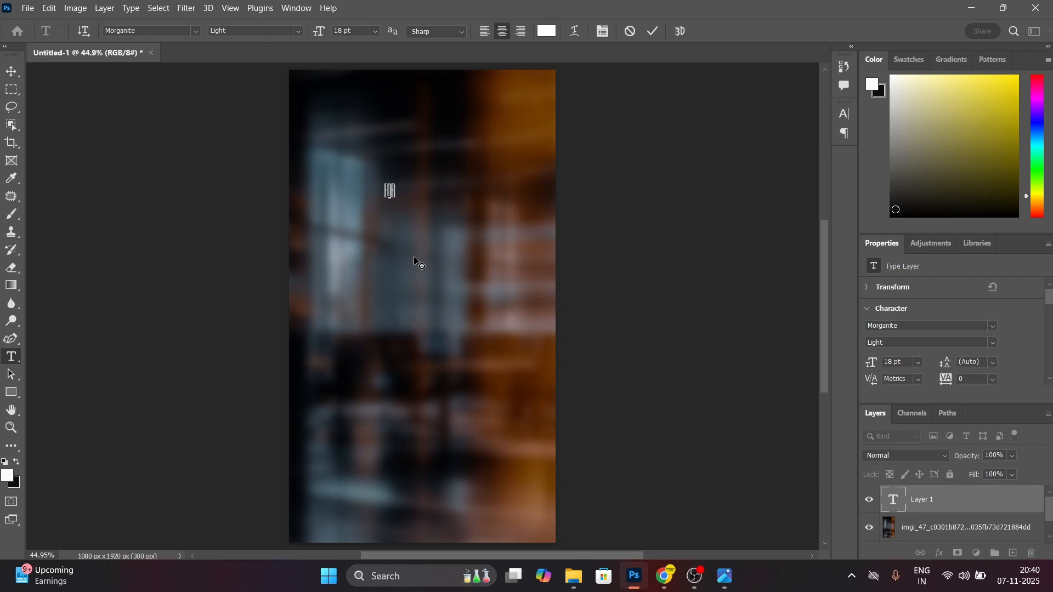
{"action": "type", "text": "MULA"}
Change the font of the FORMULA text to Heading Pro Trial Book and commit the text edit
{"action": "double_click", "coordinate": [891, 500]}
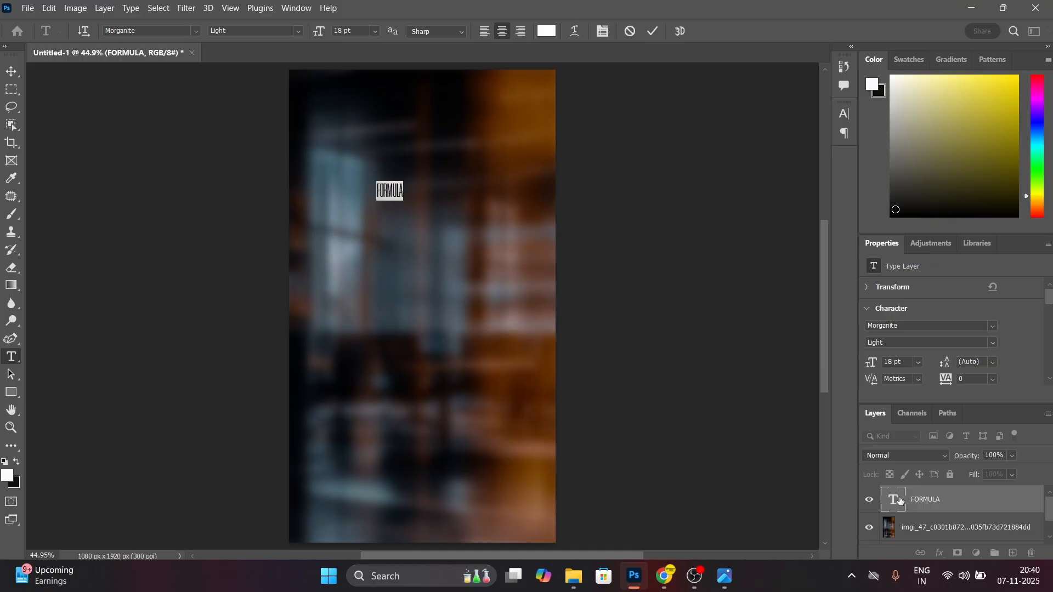
{"action": "left_click", "coordinate": [603, 33]}
{"action": "left_click", "coordinate": [762, 133]}
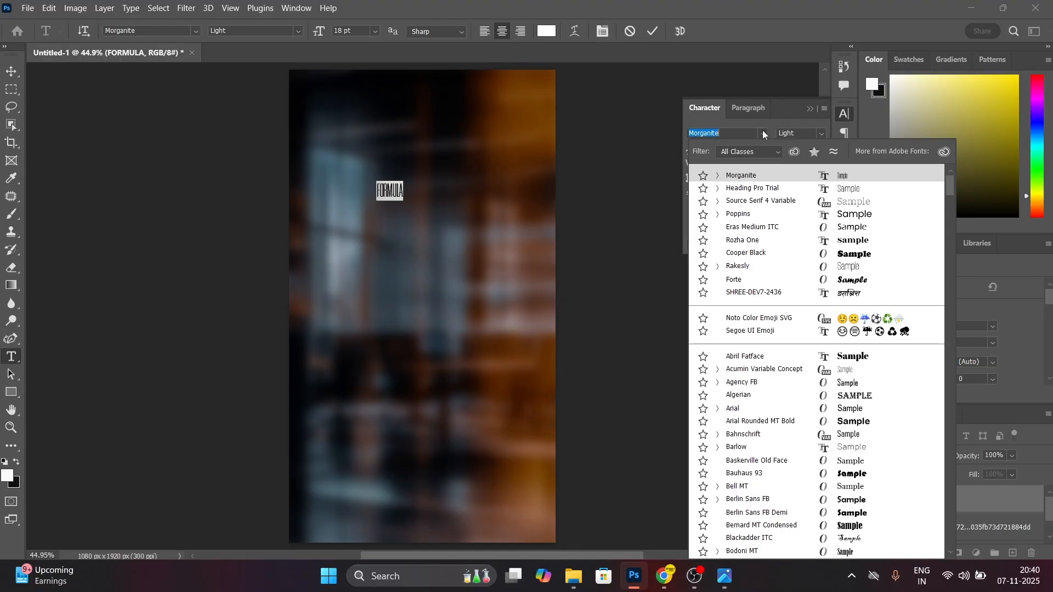
{"action": "type", "text": "HE"}
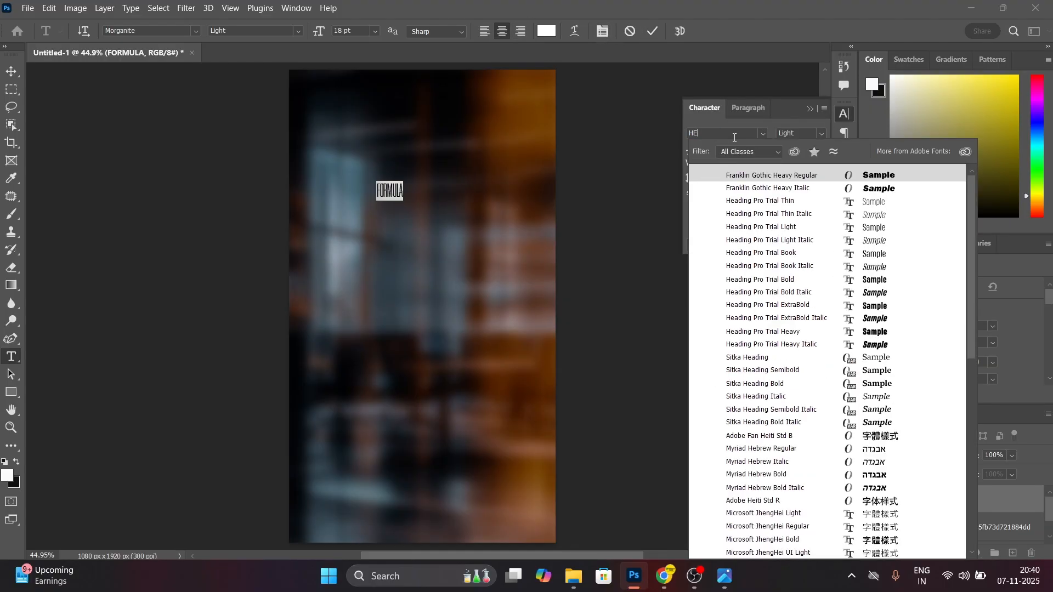
{"action": "type", "text": "AD"}
{"action": "left_click", "coordinate": [786, 232]}
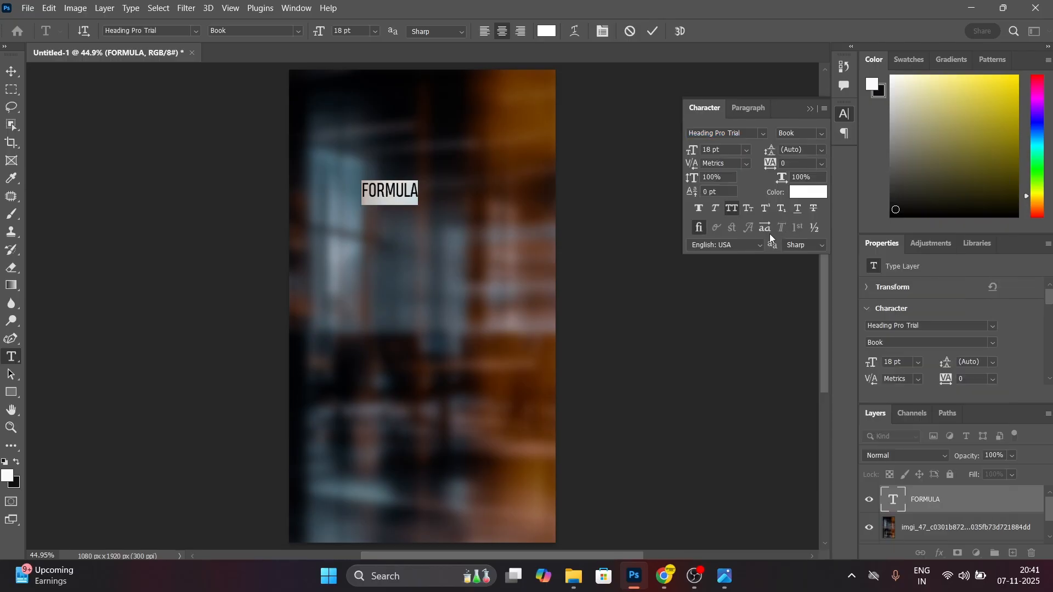
{"action": "key", "text": "ctrl+Return"}
{"action": "left_click", "coordinate": [809, 109]}
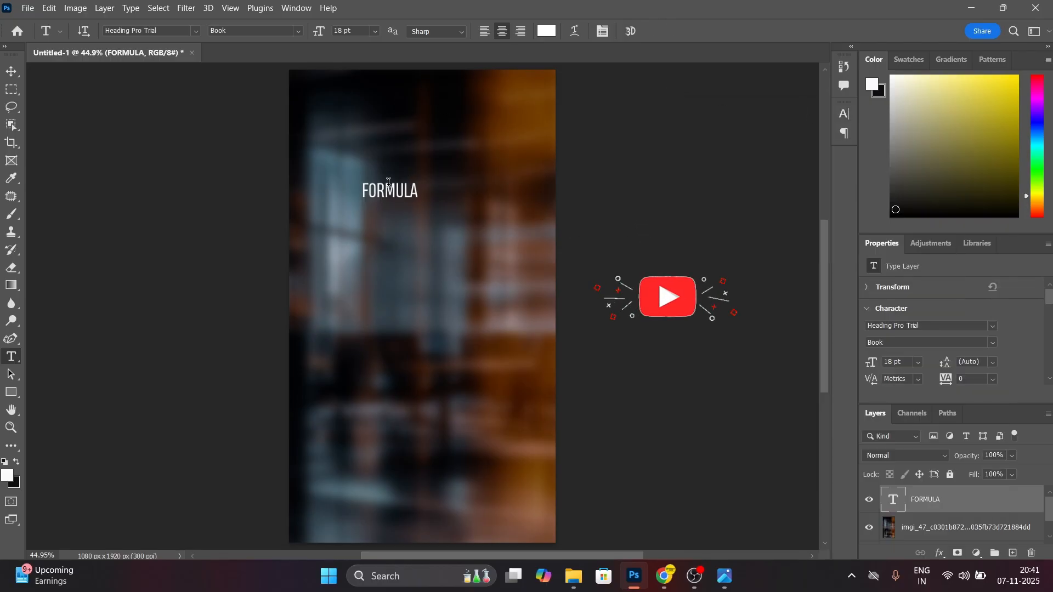
Scale the FORMULA text up to about 49.77 pt and change its font to Heading Pro Trial Bold
{"action": "key", "text": "v"}
{"action": "left_click_drag", "start_coordinate": [420, 181], "coordinate": [474, 158]}
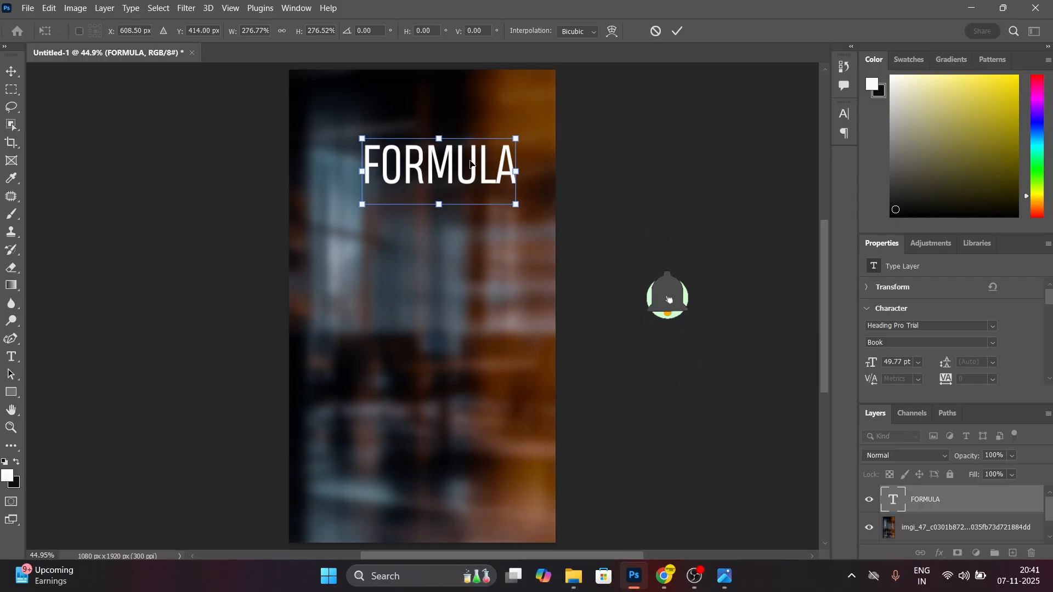
{"action": "double_click", "coordinate": [893, 498]}
{"action": "left_click", "coordinate": [579, 31]}
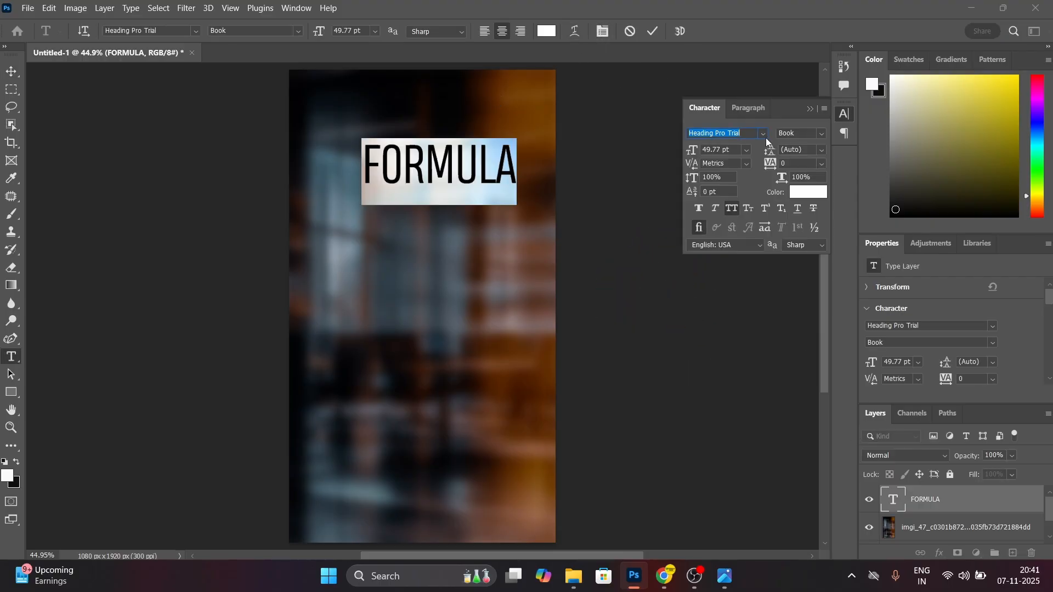
{"action": "left_click", "coordinate": [748, 132]}
{"action": "key", "text": "BackSpace"}
{"action": "key", "text": "BackSpace"}
{"action": "key", "text": "BackSpace"}
{"action": "key", "text": "BackSpace"}
{"action": "key", "text": "BackSpace"}
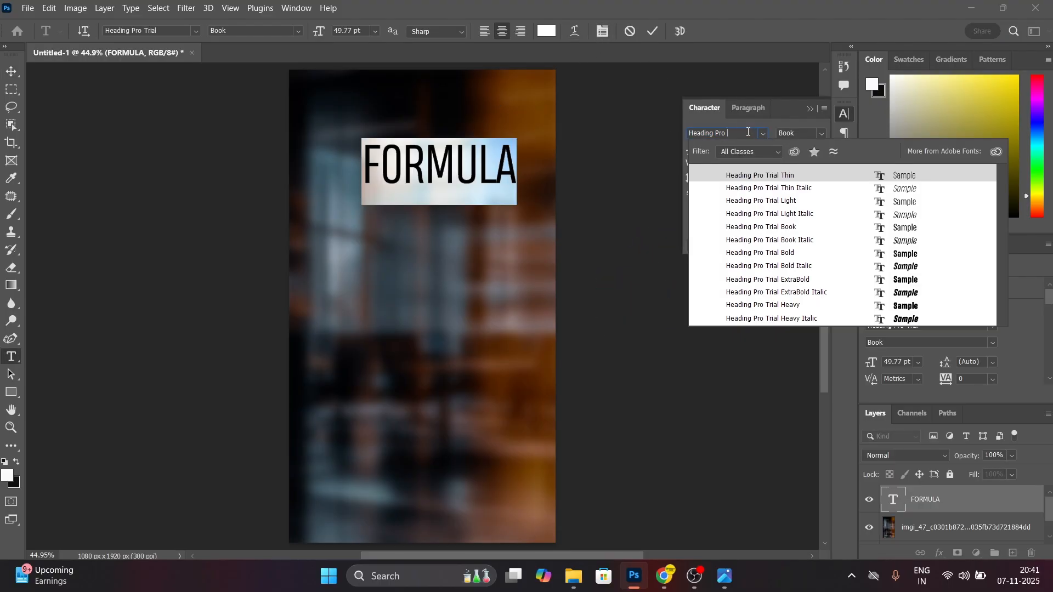
{"action": "left_click", "coordinate": [759, 253]}
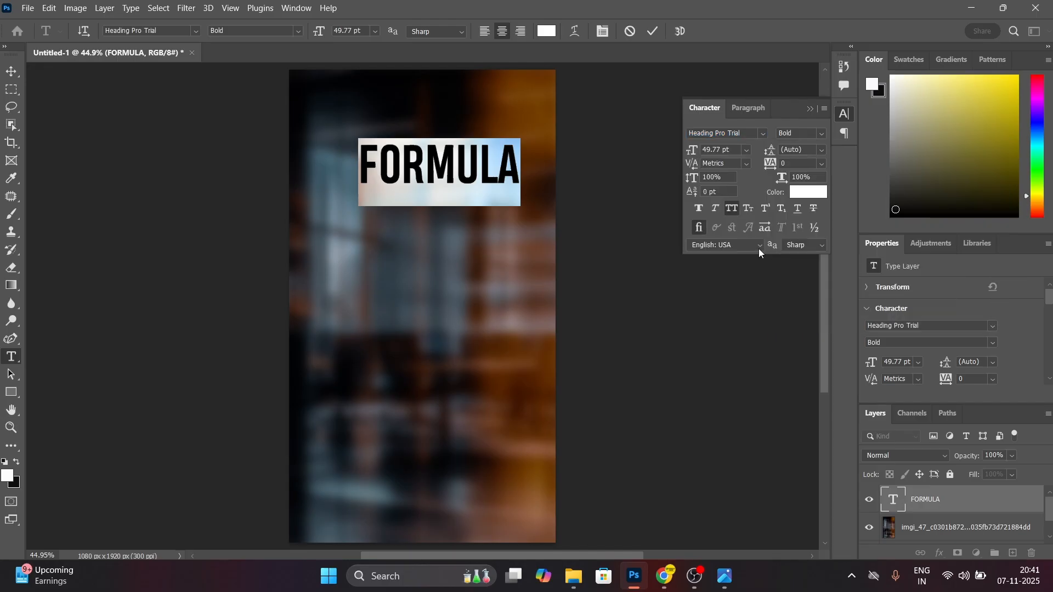
{"action": "left_click", "coordinate": [810, 109]}
{"action": "key", "text": "ctrl+Return"}
Move the FORMULA title up and to the left near the canvas top and enlarge it to about 51.49 pt
{"action": "key", "text": "v"}
{"action": "left_click_drag", "start_coordinate": [429, 169], "coordinate": [399, 144]}
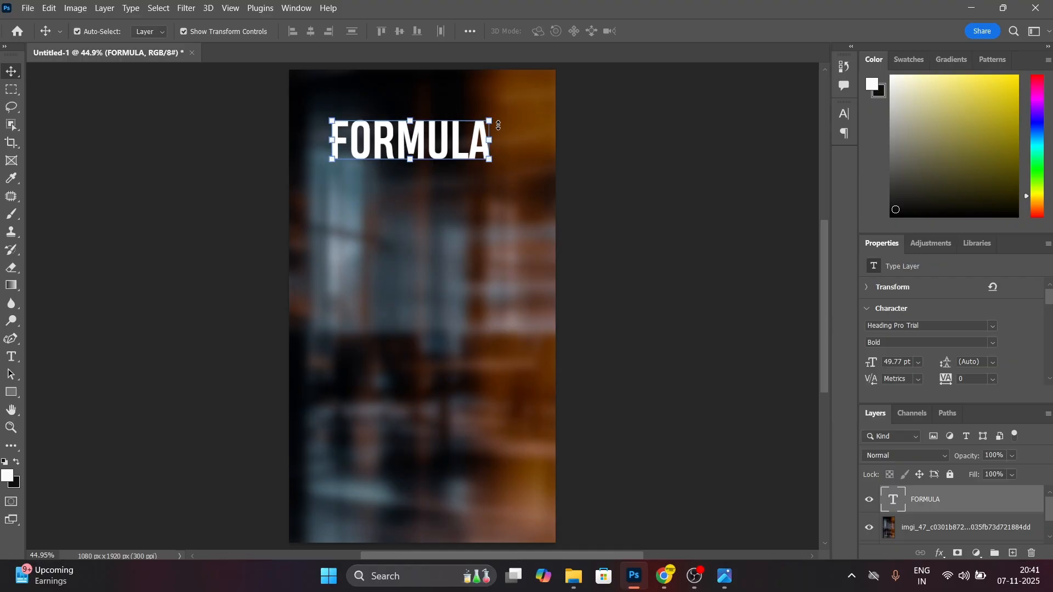
{"action": "left_click_drag", "start_coordinate": [498, 125], "coordinate": [496, 116]}
{"action": "left_click", "coordinate": [678, 31]}
{"action": "left_click", "coordinate": [721, 256]}
{"action": "scroll", "coordinate": [767, 359], "scroll_direction": "up", "scroll_amount": 1}
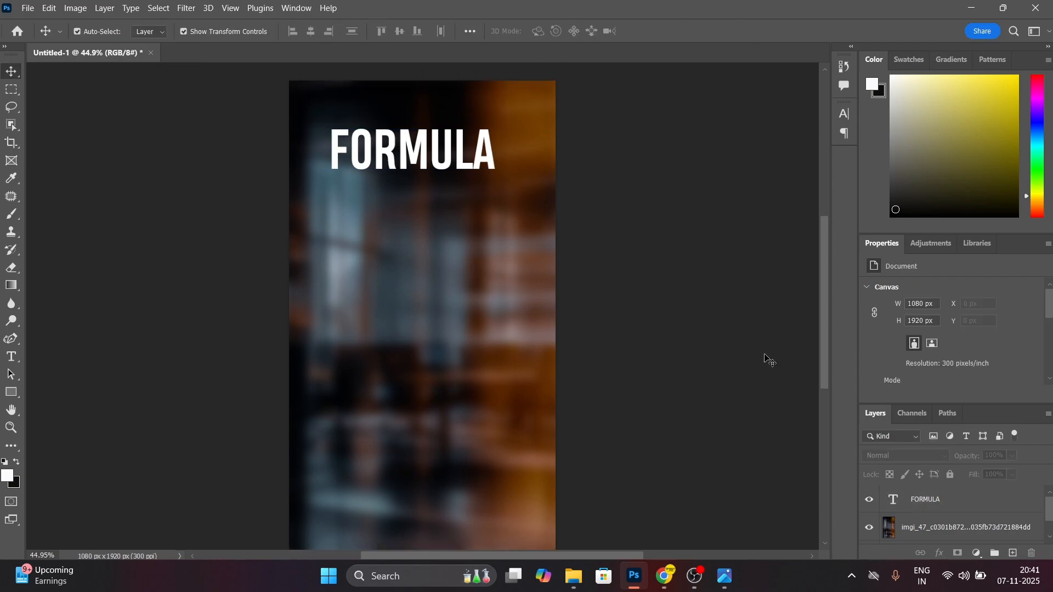
Duplicate the FORMULA text layer, change the copy's text to MIN & MAX and place it directly below the original title
{"action": "left_click", "coordinate": [921, 500]}
{"action": "key", "text": "ctrl+j"}
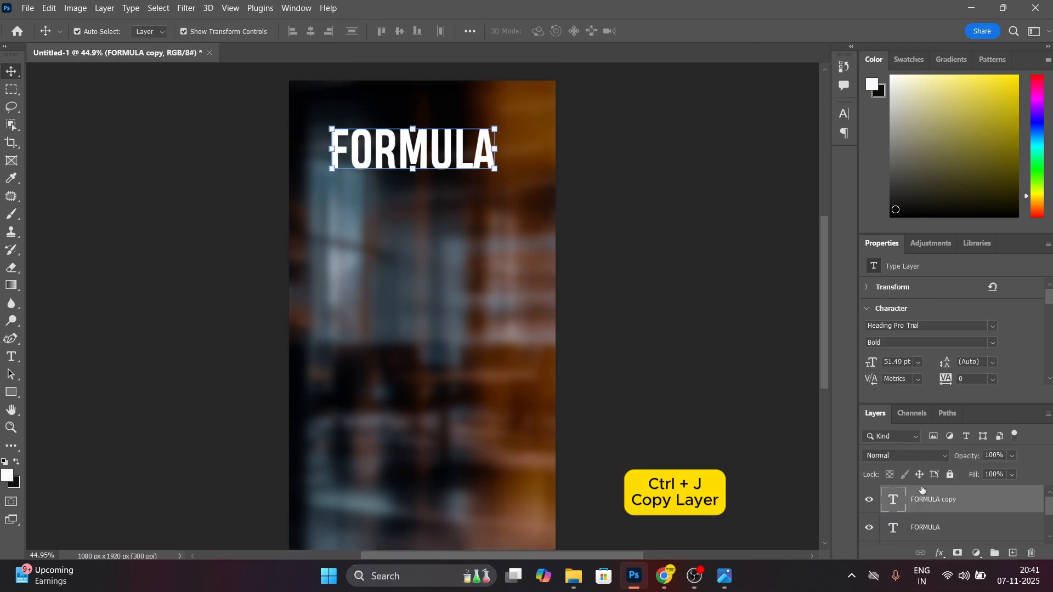
{"action": "double_click", "coordinate": [893, 499]}
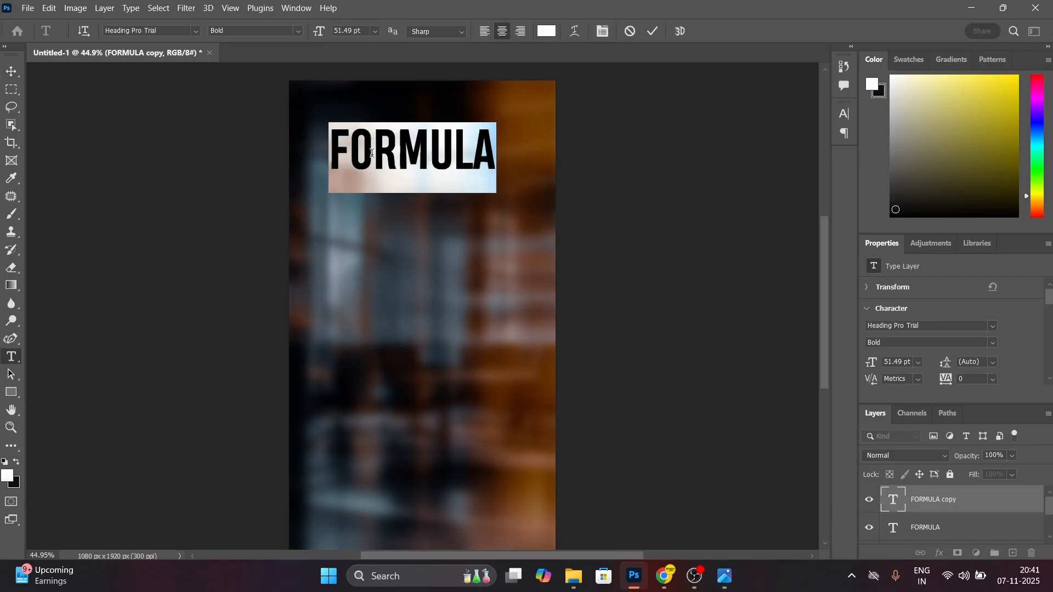
{"action": "type", "text": "RACI"}
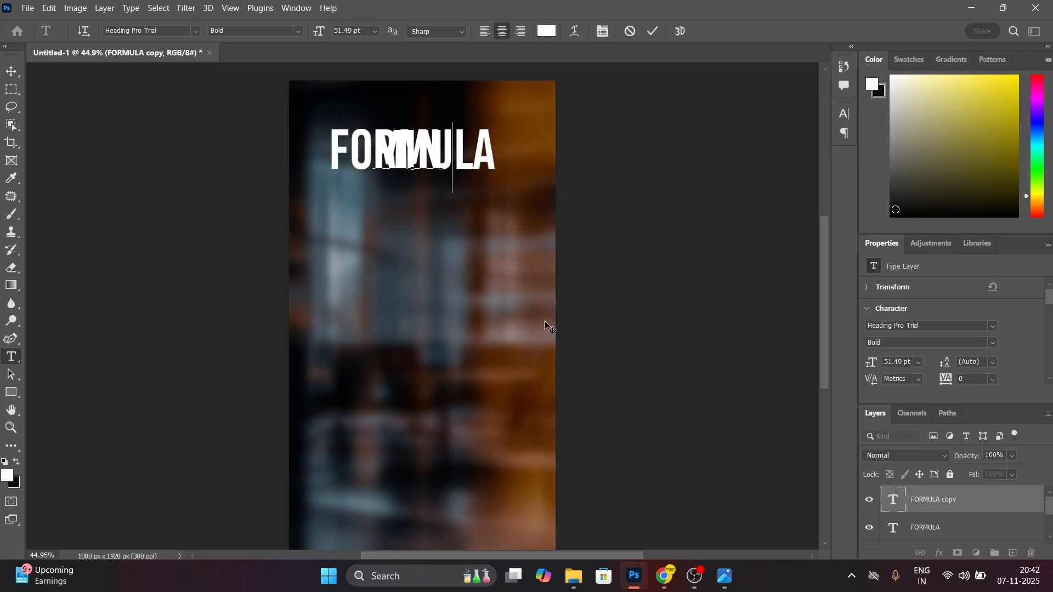
{"action": "type", "text": "N"}
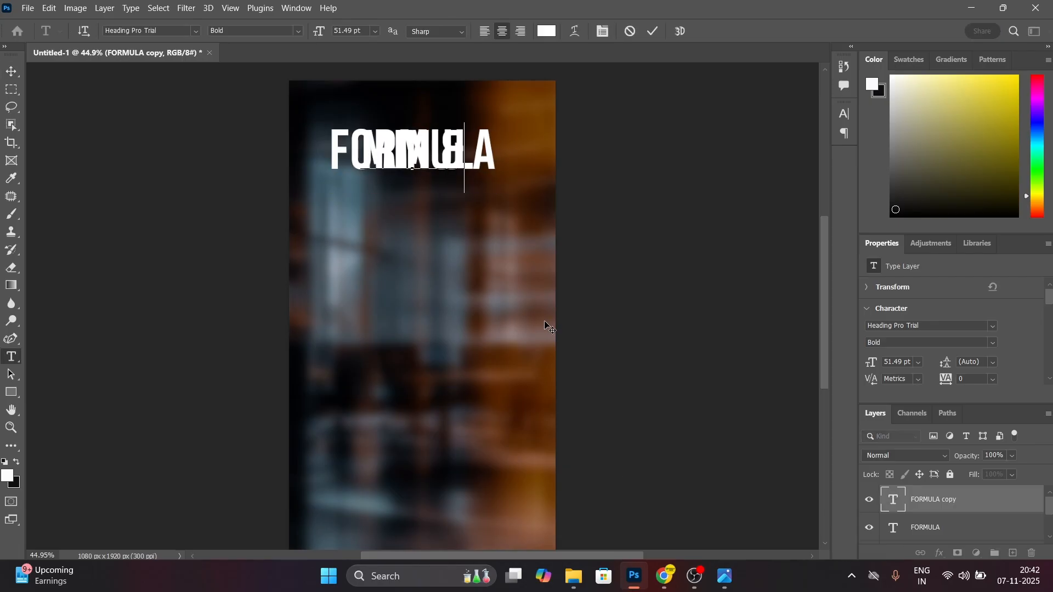
{"action": "type", "text": "G"}
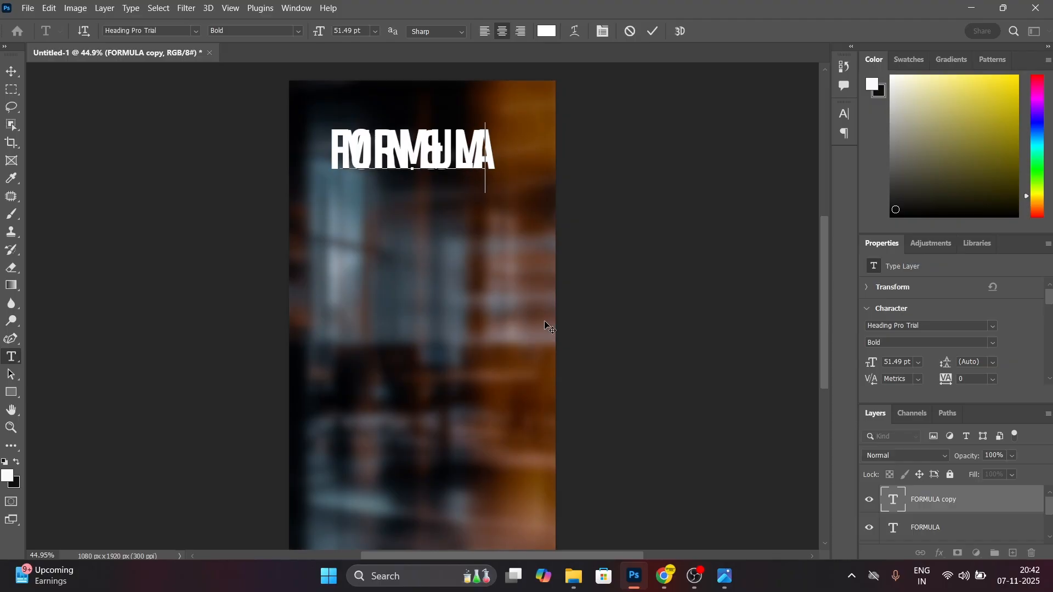
{"action": "type", "text": "X"}
{"action": "key", "text": "ctrl+Return"}
{"action": "key", "text": "v"}
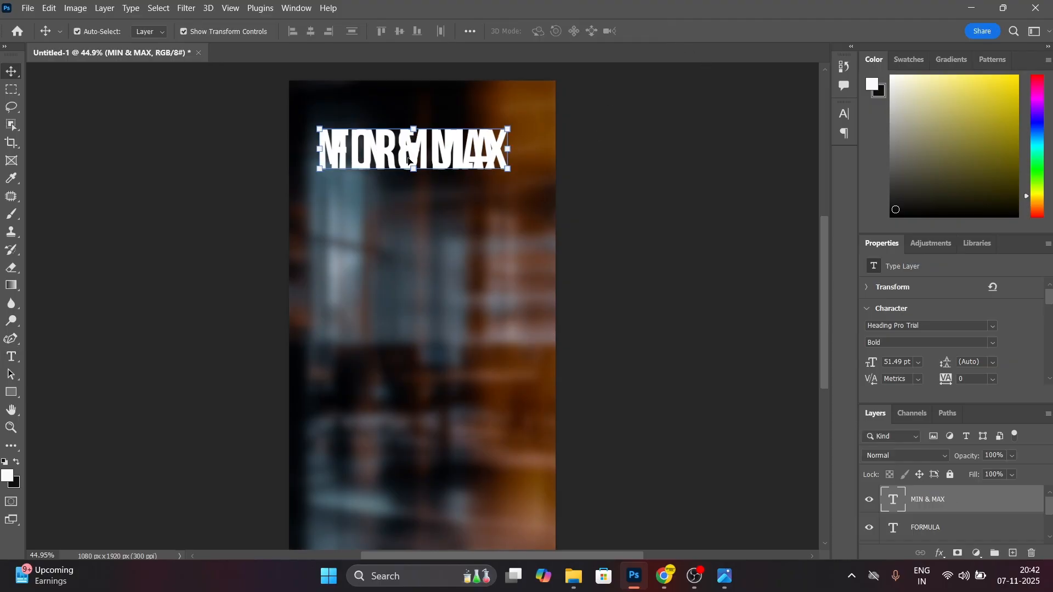
{"action": "left_click_drag", "start_coordinate": [408, 160], "coordinate": [431, 200]}
Duplicate the blurred office image layer and move the copy above the MIN & MAX text layer in the stack
{"action": "scroll", "coordinate": [949, 501], "scroll_direction": "down", "scroll_amount": 1}
{"action": "left_click", "coordinate": [929, 507]}
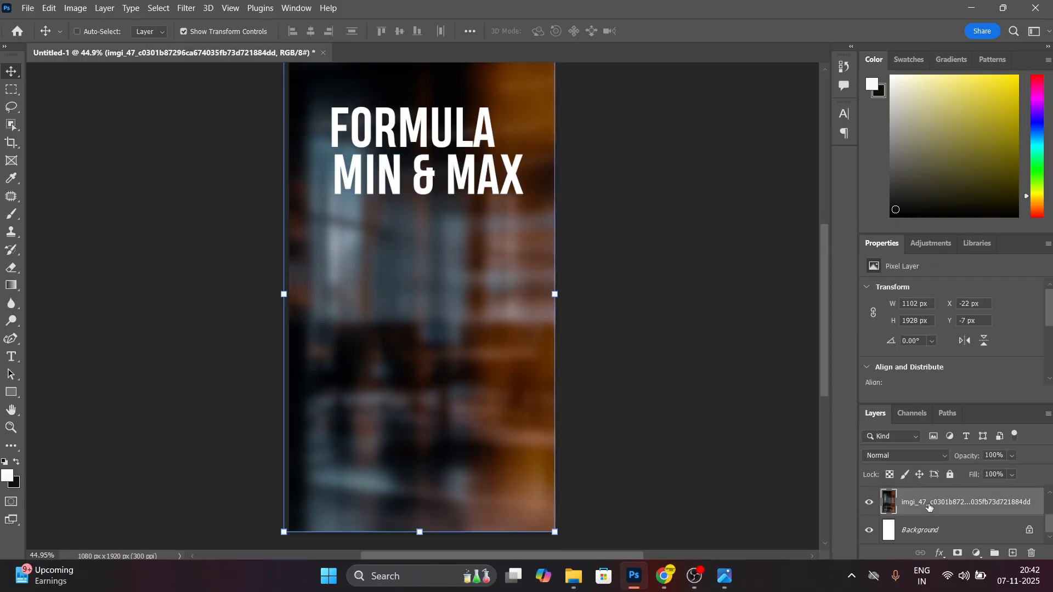
{"action": "key", "text": "ctrl+j"}
{"action": "mouse_move", "coordinate": [929, 505]}
{"action": "left_mouse_down"}
{"action": "mouse_move", "coordinate": [913, 479]}
{"action": "mouse_move", "coordinate": [913, 499]}
{"action": "left_mouse_up"}
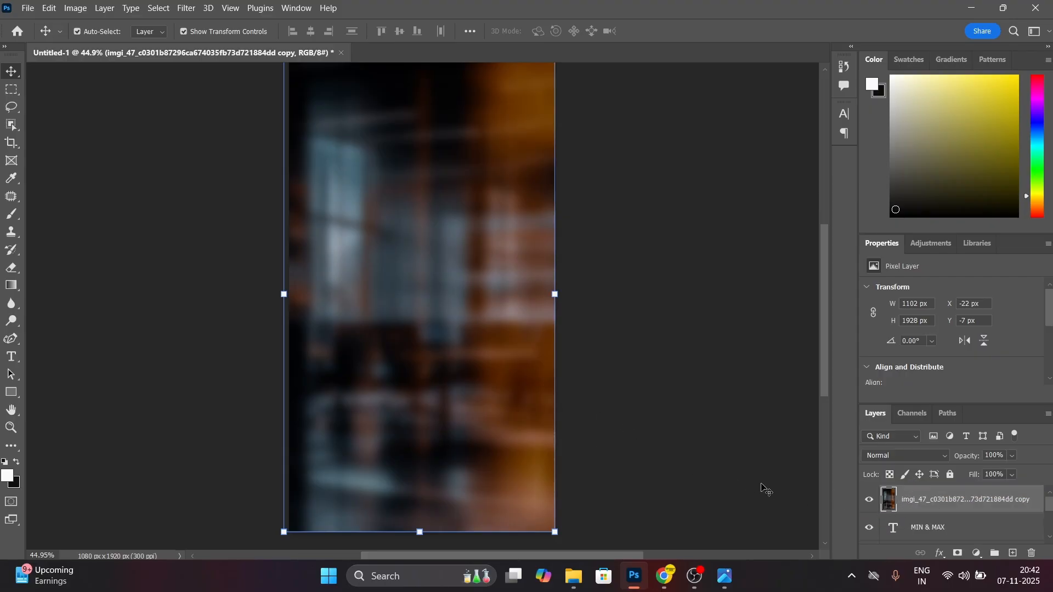
Draw a white rectangle about 624 x 206 px and place it just below the FORMULA title's position
{"action": "left_click", "coordinate": [11, 392]}
{"action": "left_click_drag", "start_coordinate": [311, 281], "coordinate": [465, 330]}
{"action": "key", "text": "v"}
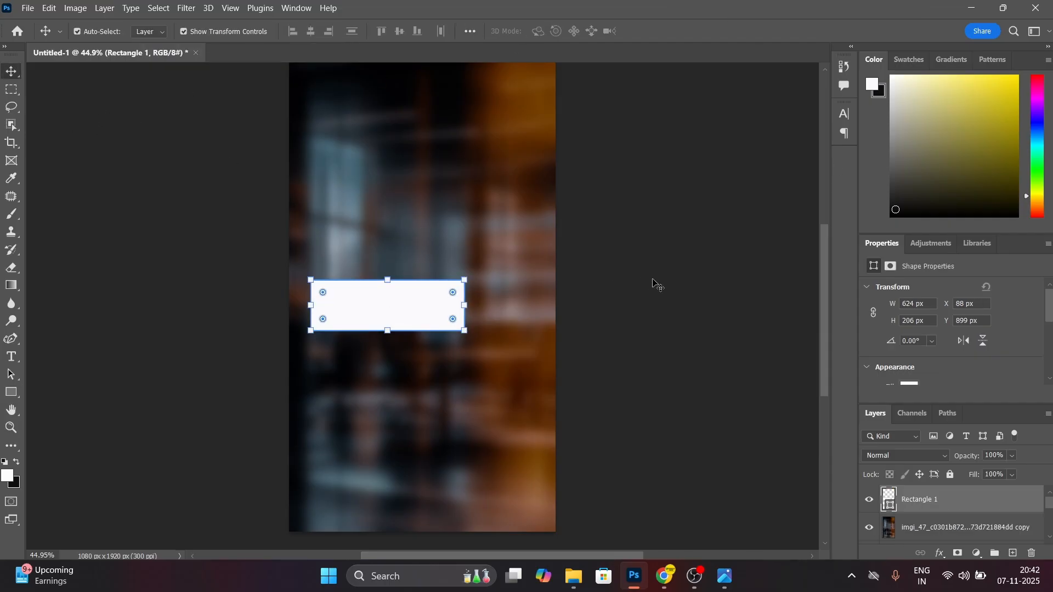
{"action": "left_click", "coordinate": [653, 286]}
{"action": "left_click_drag", "start_coordinate": [383, 304], "coordinate": [423, 181]}
{"action": "scroll", "coordinate": [583, 296], "scroll_direction": "up", "scroll_amount": 1}
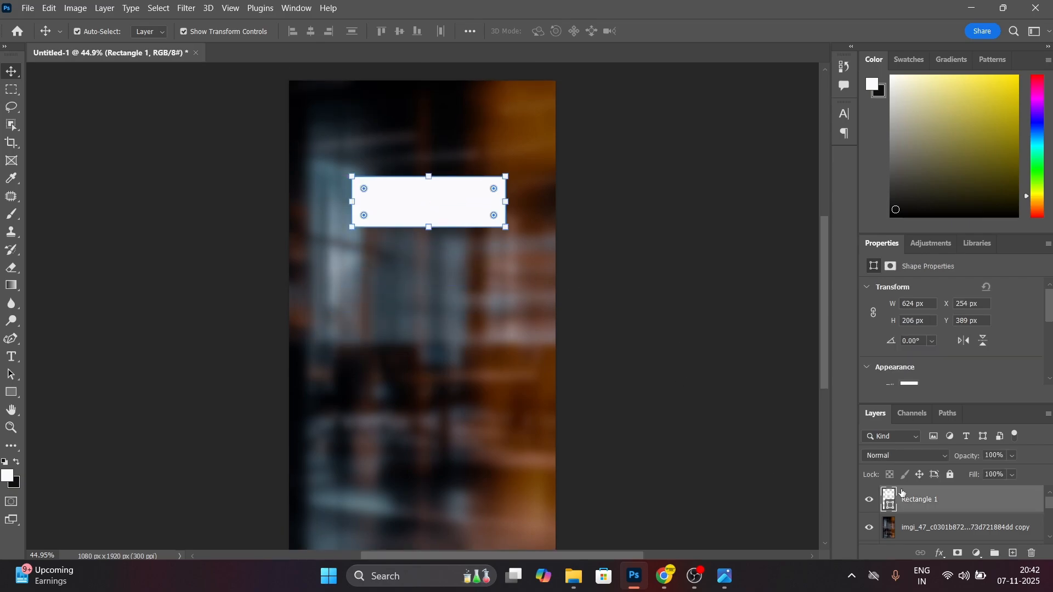
Clip the office image copy to the MIN & MAX text layer with a clipping mask
{"action": "scroll", "coordinate": [884, 499], "scroll_direction": "down", "scroll_amount": 1}
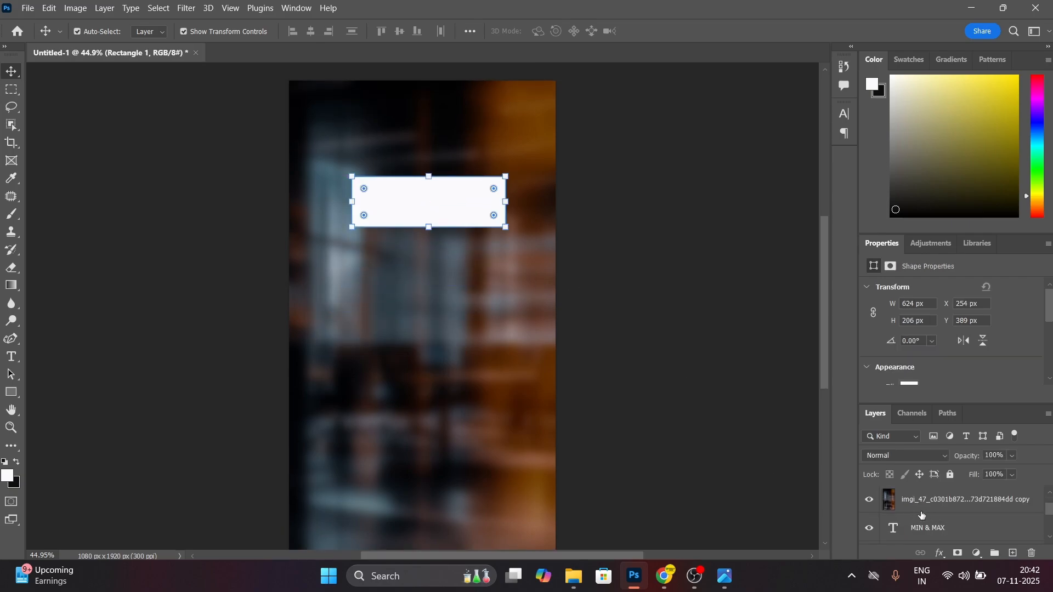
{"action": "left_click", "coordinate": [947, 513], "text": "alt"}
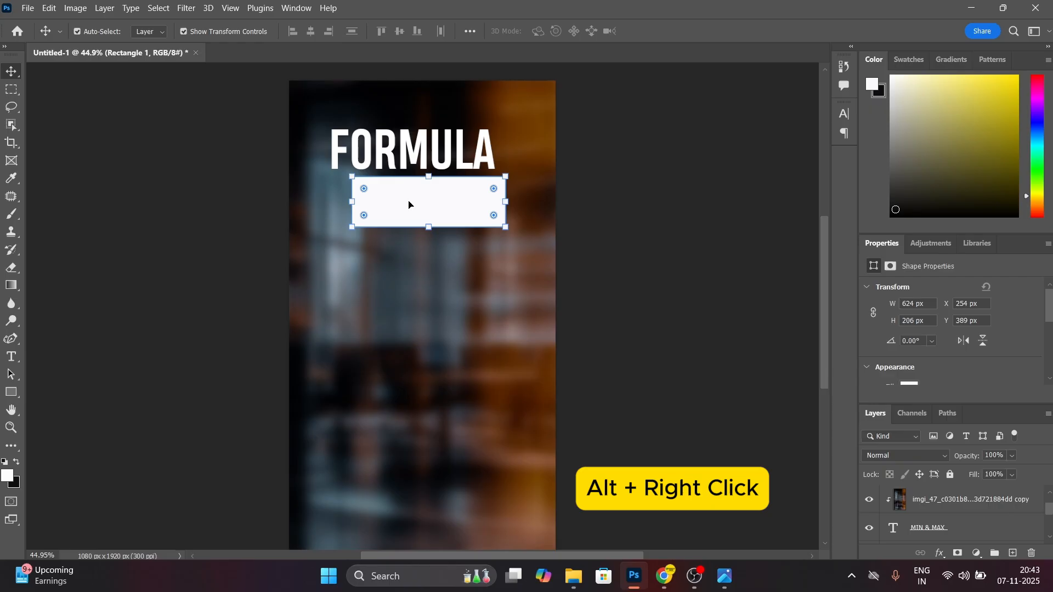
Try to move the rectangle layer beneath the clipped office image copy in the layer stack
{"action": "left_click", "coordinate": [926, 505]}
{"action": "left_click", "coordinate": [930, 527], "text": "shift"}
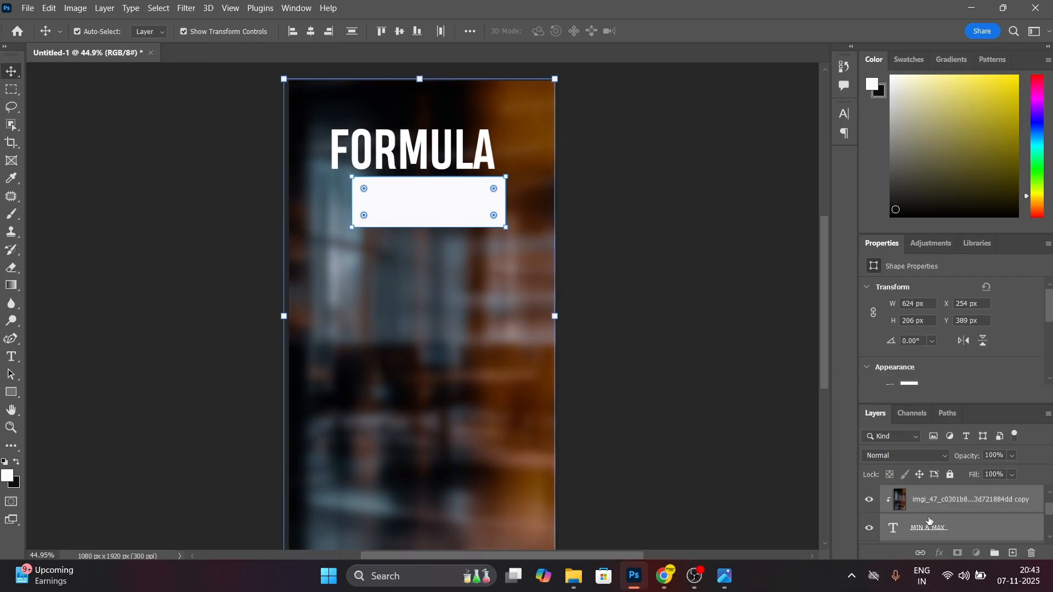
{"action": "scroll", "coordinate": [926, 509], "scroll_direction": "up", "scroll_amount": 1}
{"action": "left_click", "coordinate": [922, 501]}
{"action": "left_click_drag", "start_coordinate": [923, 501], "coordinate": [923, 532]}
{"action": "key", "text": "ctrl+z"}
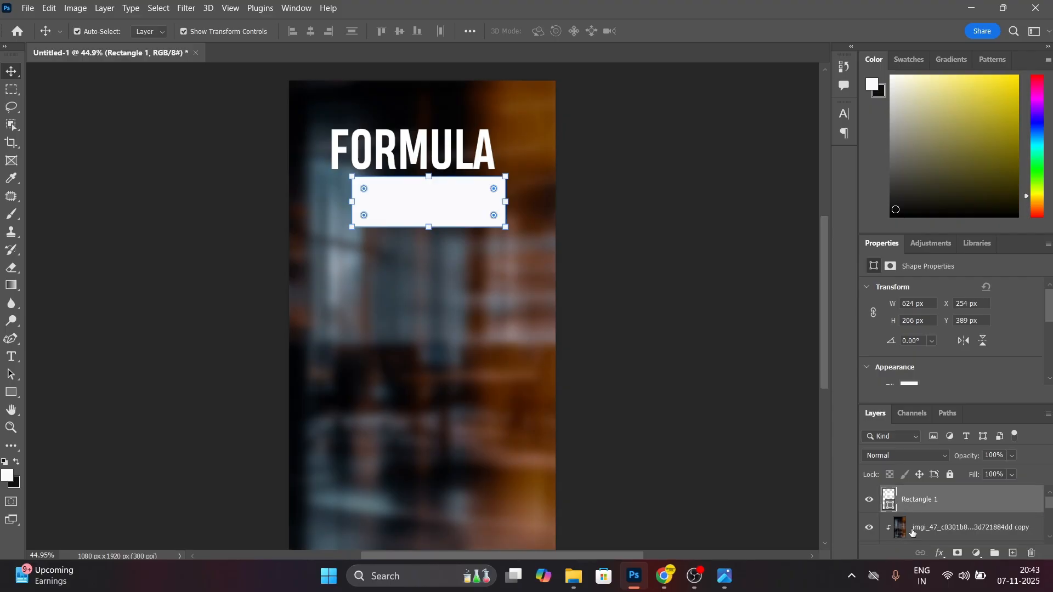
Rasterize the white rectangle shape layer
{"action": "scroll", "coordinate": [912, 532], "scroll_direction": "down", "scroll_amount": 1}
{"action": "scroll", "coordinate": [912, 531], "scroll_direction": "up", "scroll_amount": 1}
{"action": "right_click", "coordinate": [906, 500]}
{"action": "left_click", "coordinate": [756, 215]}
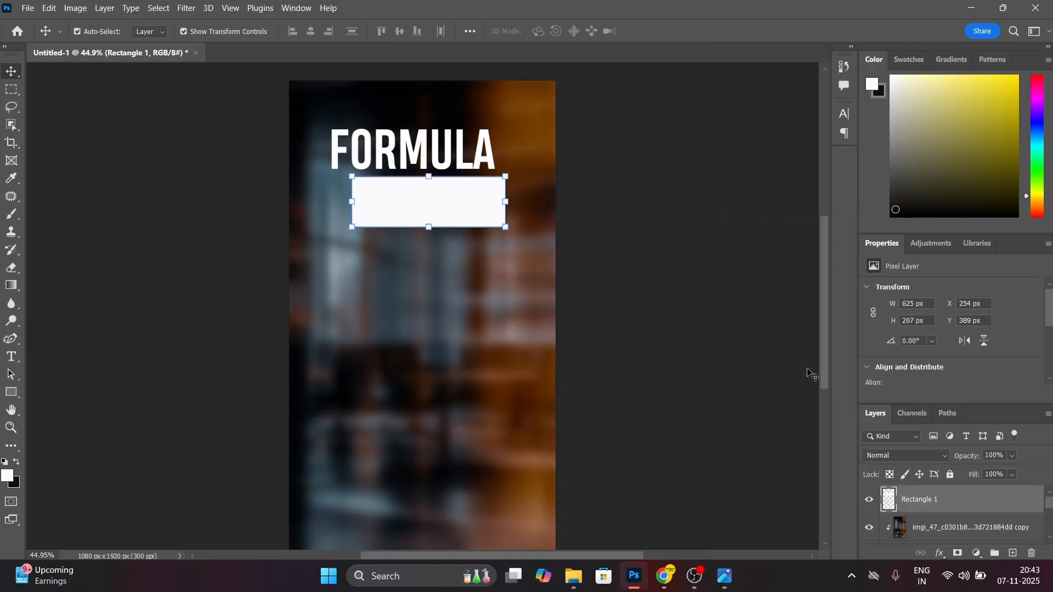
Move the rectangle layer beneath both text layers, directly above the original office background image
{"action": "scroll", "coordinate": [911, 521], "scroll_direction": "up", "scroll_amount": 1}
{"action": "left_click_drag", "start_coordinate": [911, 524], "coordinate": [912, 535]}
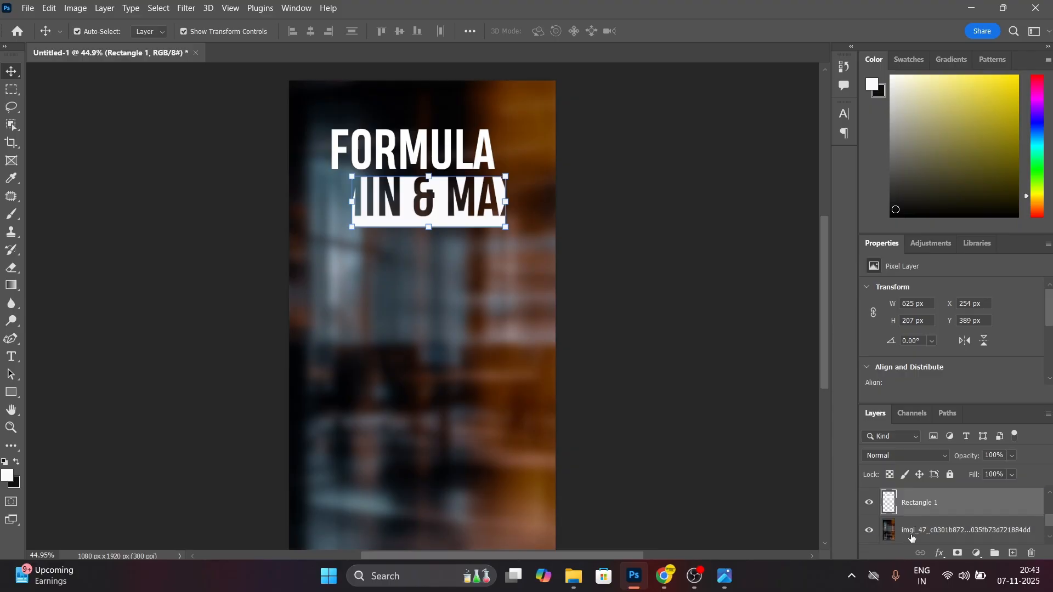
{"action": "scroll", "coordinate": [911, 535], "scroll_direction": "up", "scroll_amount": 1}
{"action": "scroll", "coordinate": [912, 532], "scroll_direction": "down", "scroll_amount": 2}
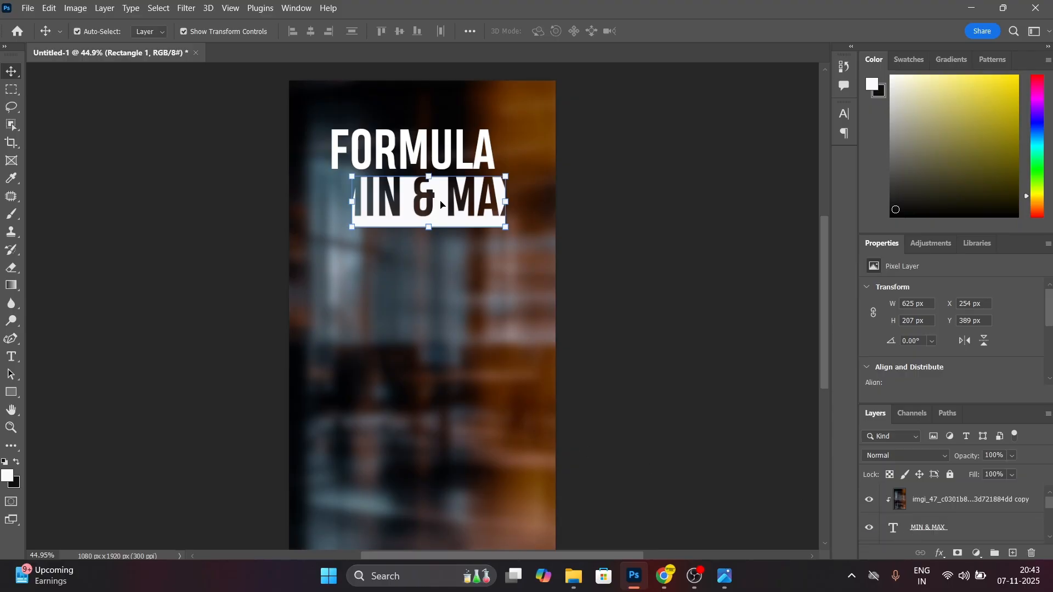
{"action": "scroll", "coordinate": [926, 516], "scroll_direction": "down", "scroll_amount": 2}
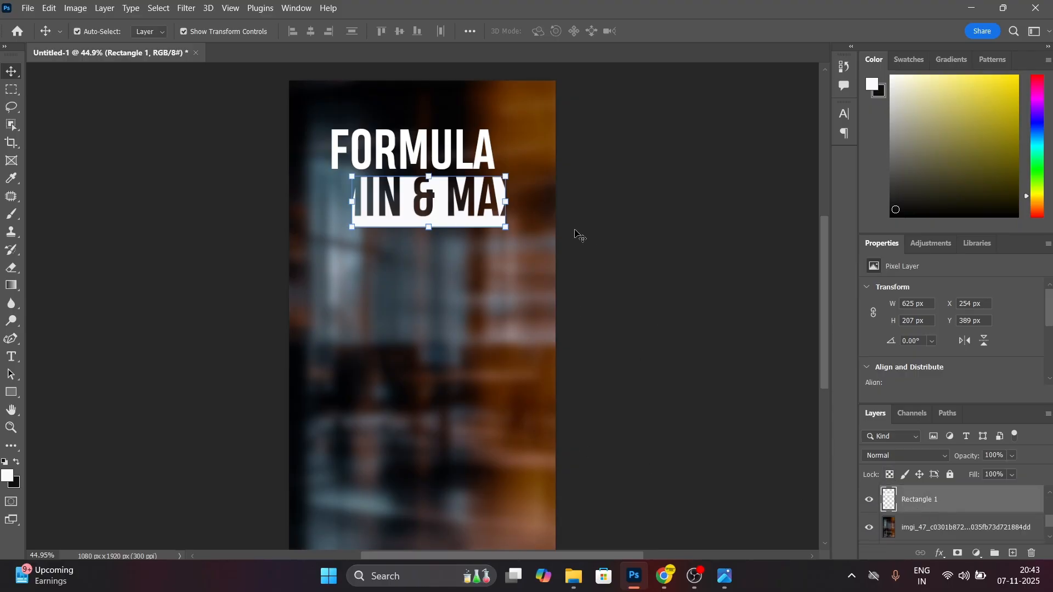
Resize the white rectangle to about 804 x 207 px so it spans the full MIN & MAX text, and apply the transform
{"action": "left_click_drag", "start_coordinate": [506, 174], "coordinate": [527, 170]}
{"action": "left_click_drag", "start_coordinate": [451, 210], "coordinate": [425, 215]}
{"action": "left_click_drag", "start_coordinate": [508, 170], "coordinate": [535, 176]}
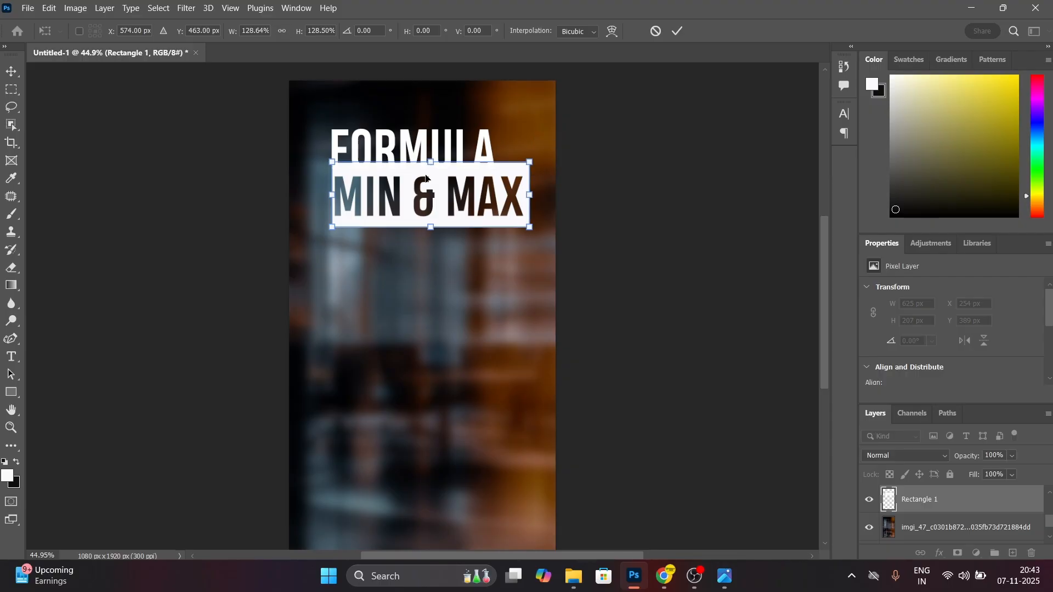
{"action": "left_click_drag", "start_coordinate": [430, 162], "coordinate": [430, 177]}
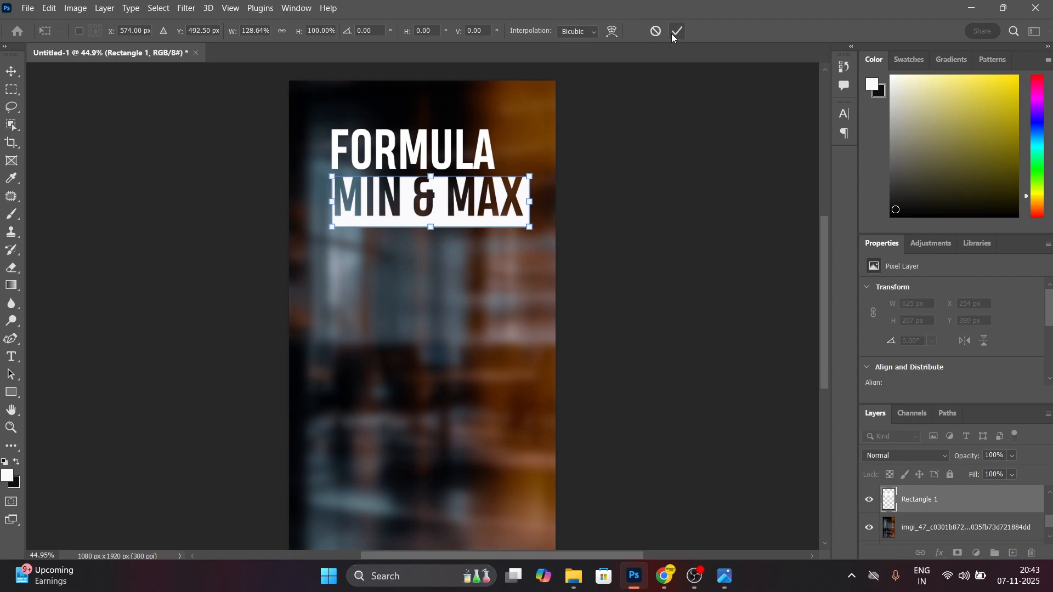
{"action": "left_click", "coordinate": [677, 32]}
Move the rectangle layer directly beneath the MIN & MAX text layer and align both on their vertical and horizontal centers
{"action": "scroll", "coordinate": [929, 514], "scroll_direction": "up", "scroll_amount": 2}
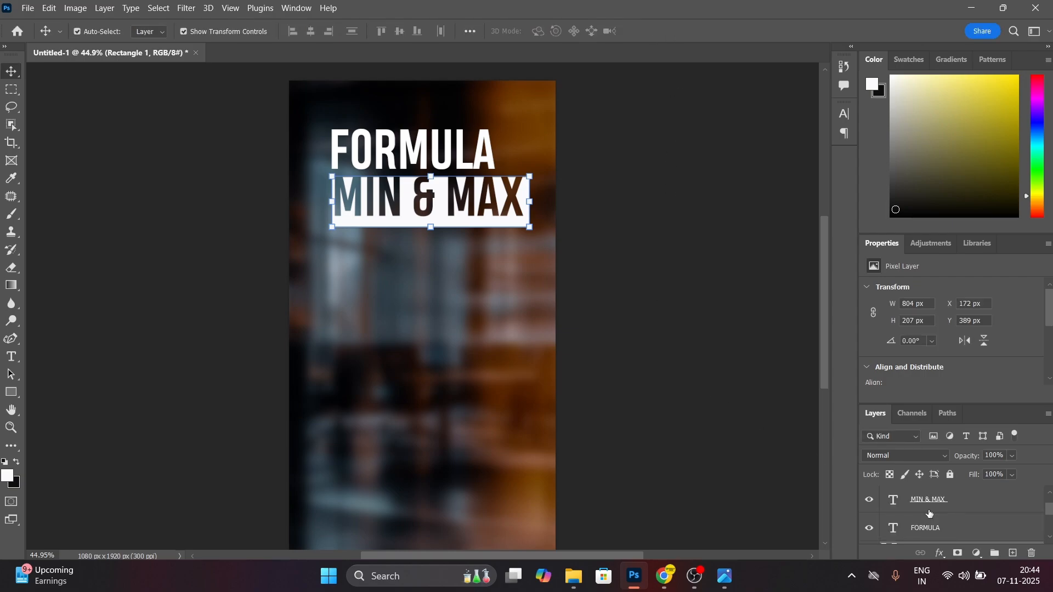
{"action": "scroll", "coordinate": [930, 513], "scroll_direction": "down", "scroll_amount": 2}
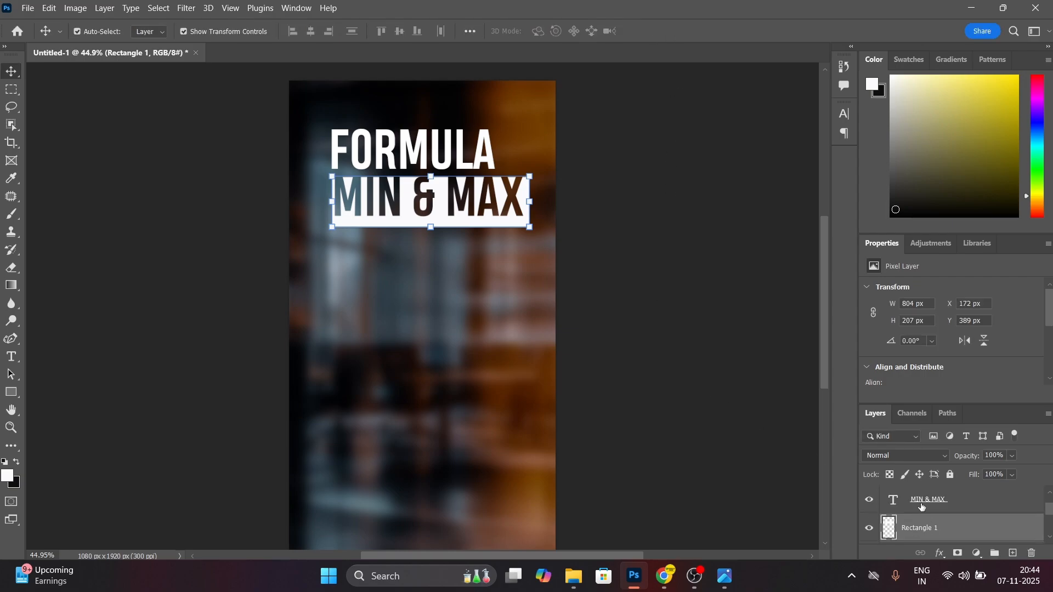
{"action": "left_click", "coordinate": [922, 507]}
{"action": "left_click", "coordinate": [923, 529], "text": "shift"}
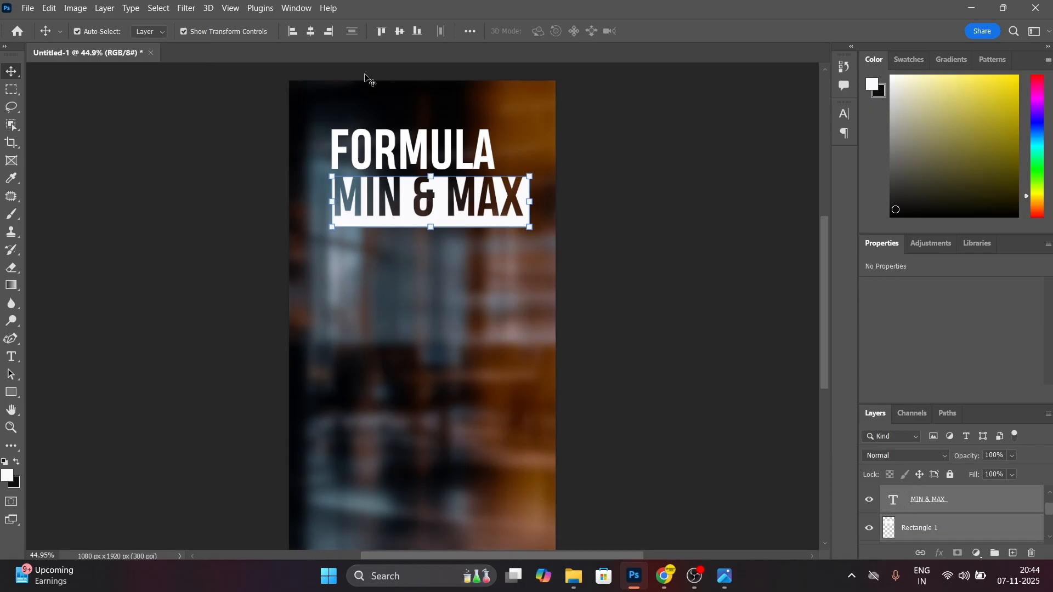
{"action": "left_click", "coordinate": [401, 32]}
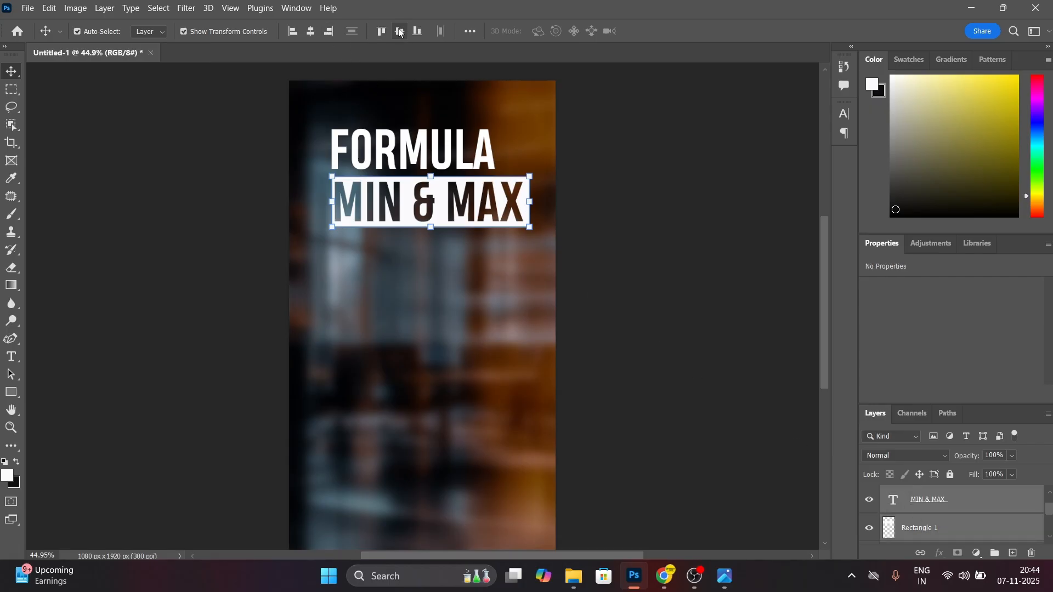
{"action": "left_click", "coordinate": [310, 32]}
{"action": "left_click", "coordinate": [580, 216]}
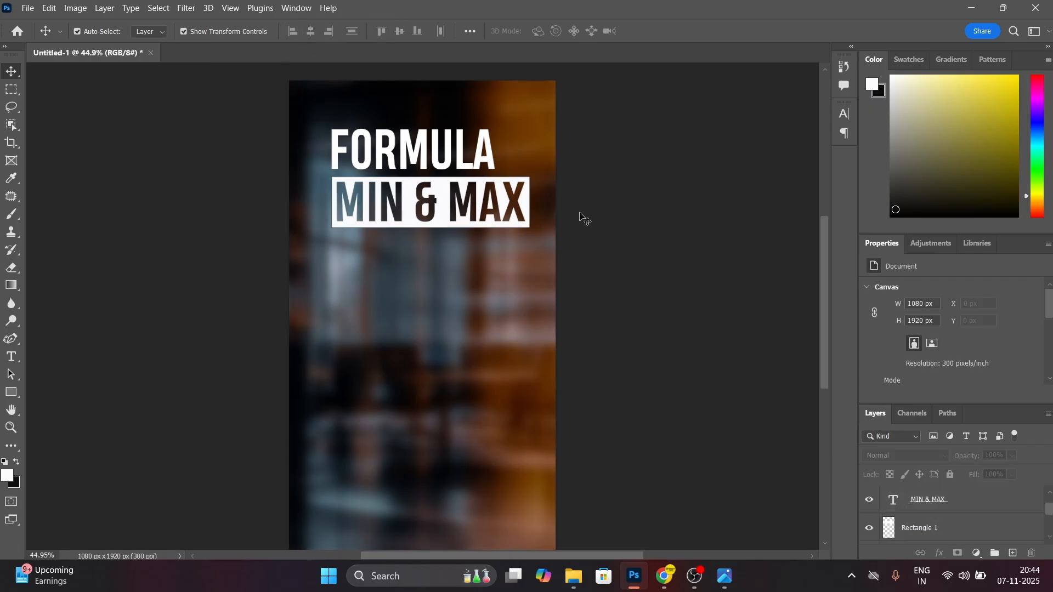
Try to shift the MIN & MAX text and its rectangle together slightly up and to the left
{"action": "left_click", "coordinate": [919, 508]}
{"action": "left_click", "coordinate": [919, 528], "text": "shift"}
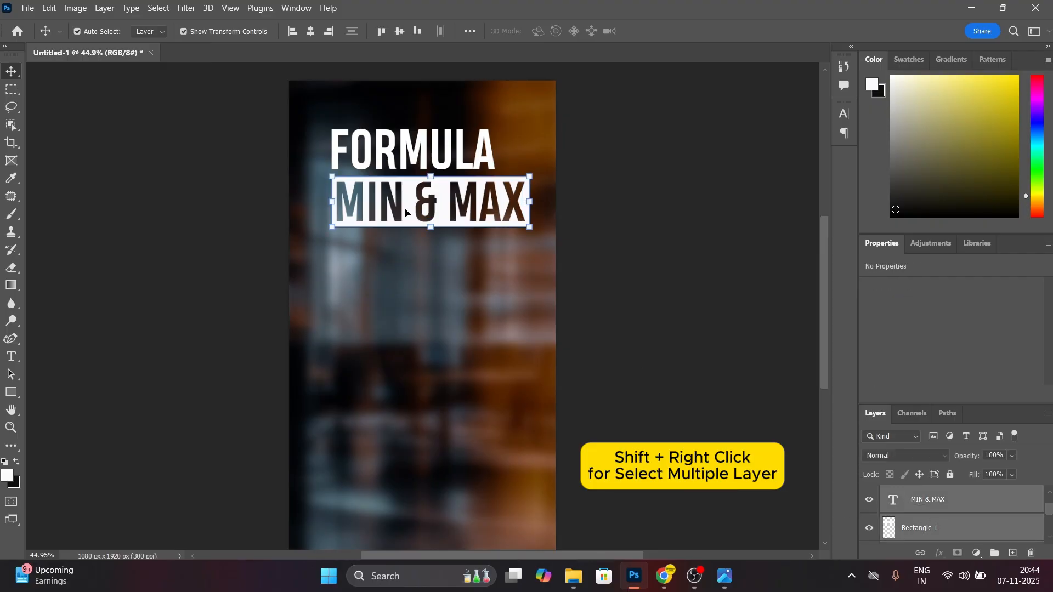
{"action": "left_click_drag", "start_coordinate": [406, 213], "coordinate": [396, 201]}
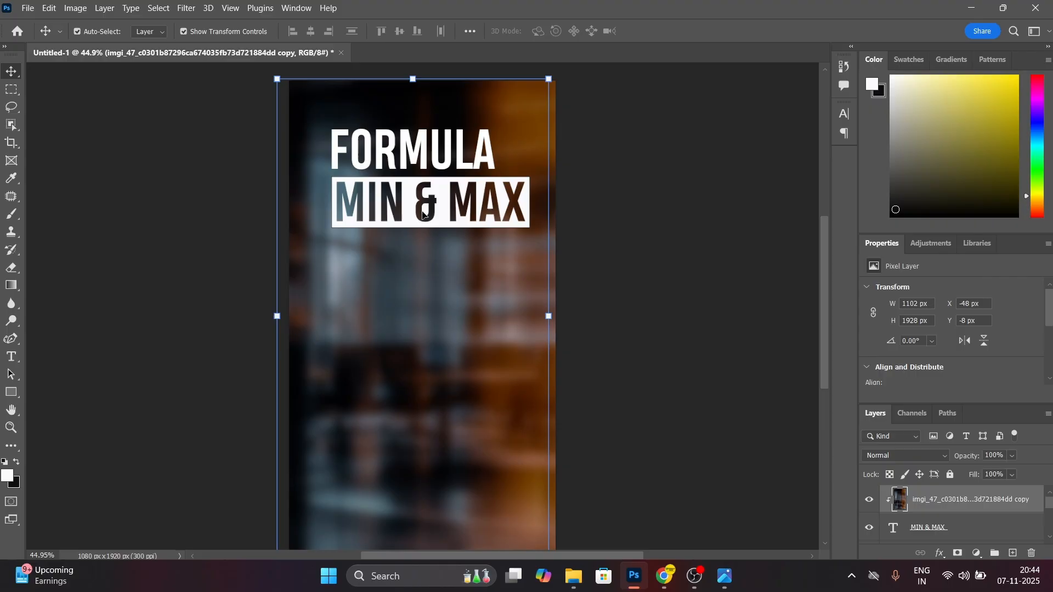
{"action": "left_click_drag", "start_coordinate": [474, 317], "coordinate": [480, 317]}
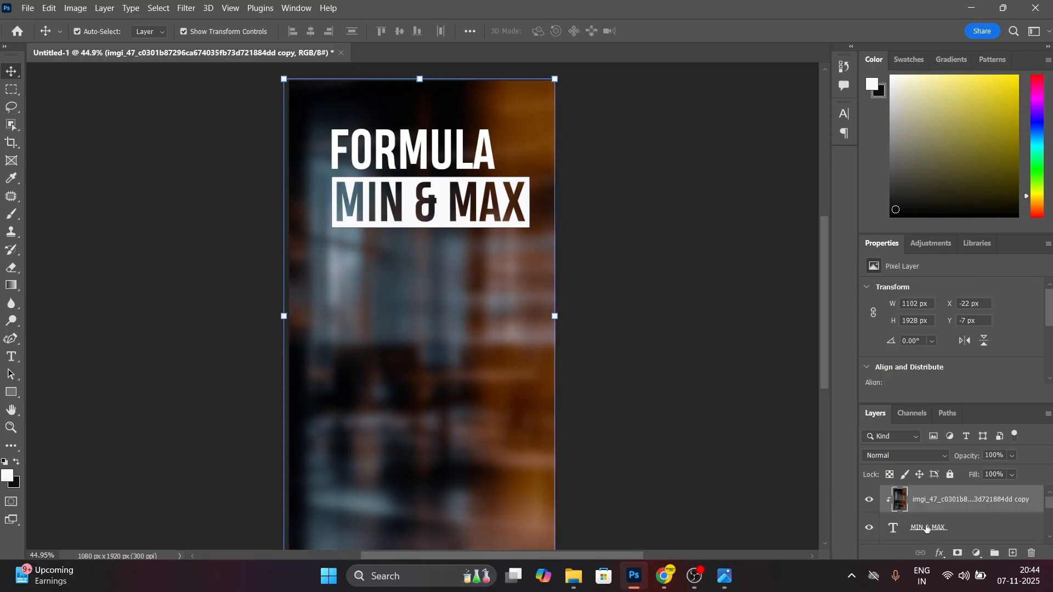
Nudge the MIN & MAX text and its rectangle together up closer to FORMULA, with the rectangle flush with the title's left edge
{"action": "scroll", "coordinate": [924, 520], "scroll_direction": "down", "scroll_amount": 1}
{"action": "left_click", "coordinate": [919, 504]}
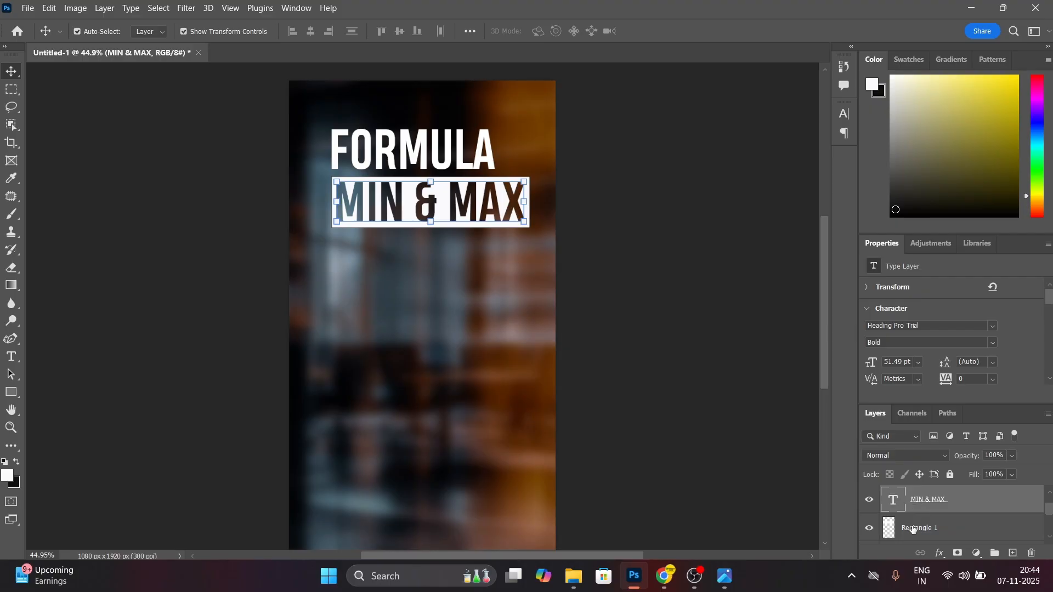
{"action": "left_click", "coordinate": [913, 529], "text": "shift"}
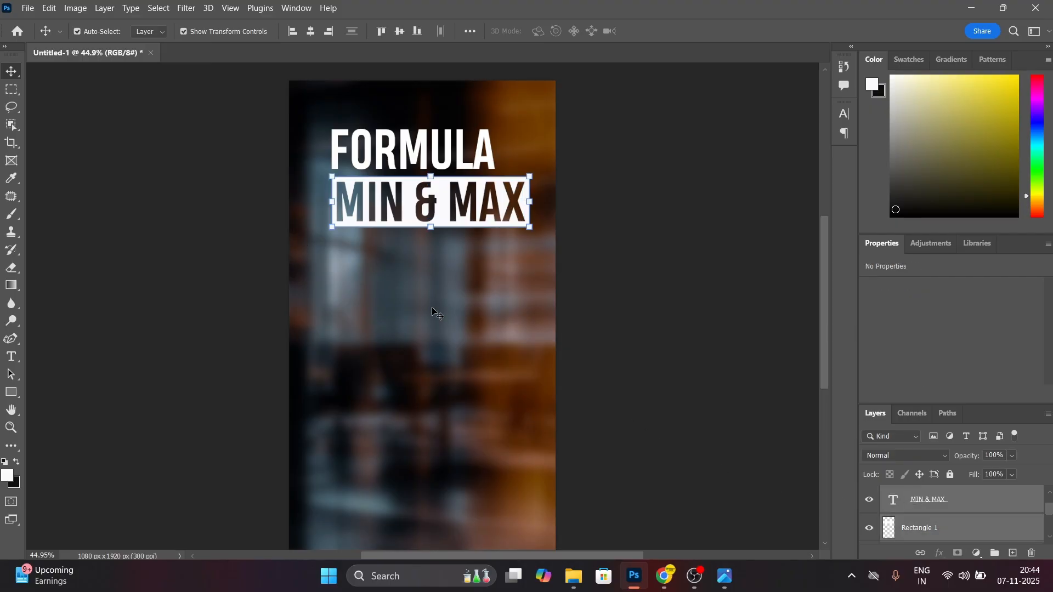
{"action": "key", "text": "Left"}
{"action": "key", "text": "Left"}
{"action": "key", "text": "Left"}
{"action": "key", "text": "Left"}
{"action": "key", "text": "Left"}
{"action": "key", "text": "Left"}
{"action": "key", "text": "Left"}
{"action": "key", "text": "Up"}
{"action": "key", "text": "Up"}
{"action": "key", "text": "Up"}
{"action": "key", "text": "Up"}
{"action": "key", "text": "Up"}
{"action": "key", "text": "Up"}
{"action": "key", "text": "Up"}
{"action": "key", "text": "Up"}
{"action": "key", "text": "Up"}
{"action": "key", "text": "Up"}
{"action": "key", "text": "Up"}
{"action": "key", "text": "Up"}
{"action": "key", "text": "Up"}
{"action": "key", "text": "Up"}
{"action": "key", "text": "Up"}
{"action": "key", "text": "Up"}
{"action": "key", "text": "Up"}
{"action": "key", "text": "Up"}
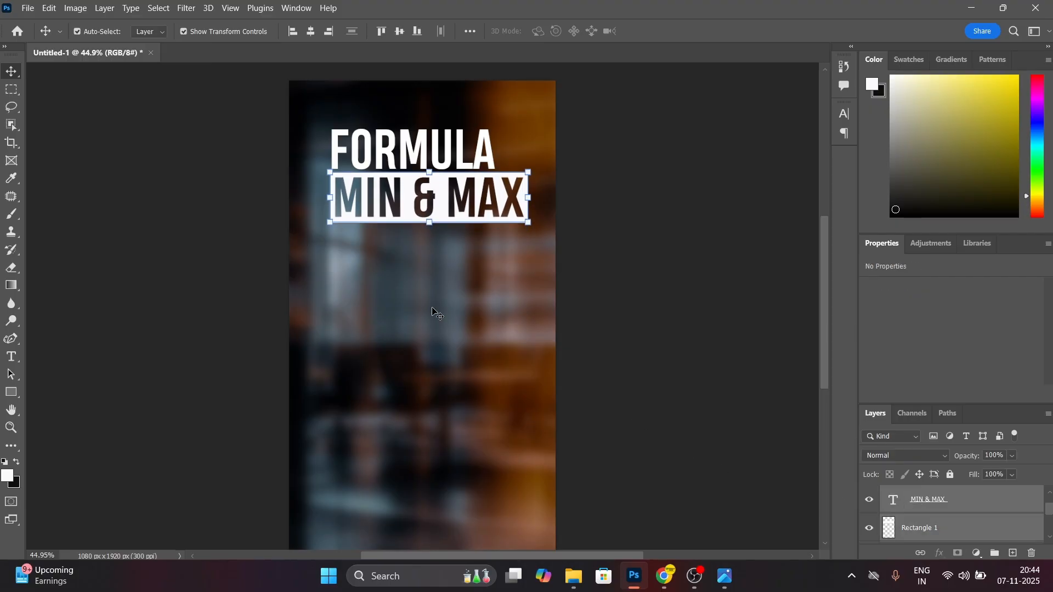
{"action": "key", "text": "Right"}
{"action": "key", "text": "Right"}
{"action": "key", "text": "Right"}
{"action": "key", "text": "Right"}
{"action": "key", "text": "Right"}
{"action": "key", "text": "Right"}
{"action": "key", "text": "Right"}
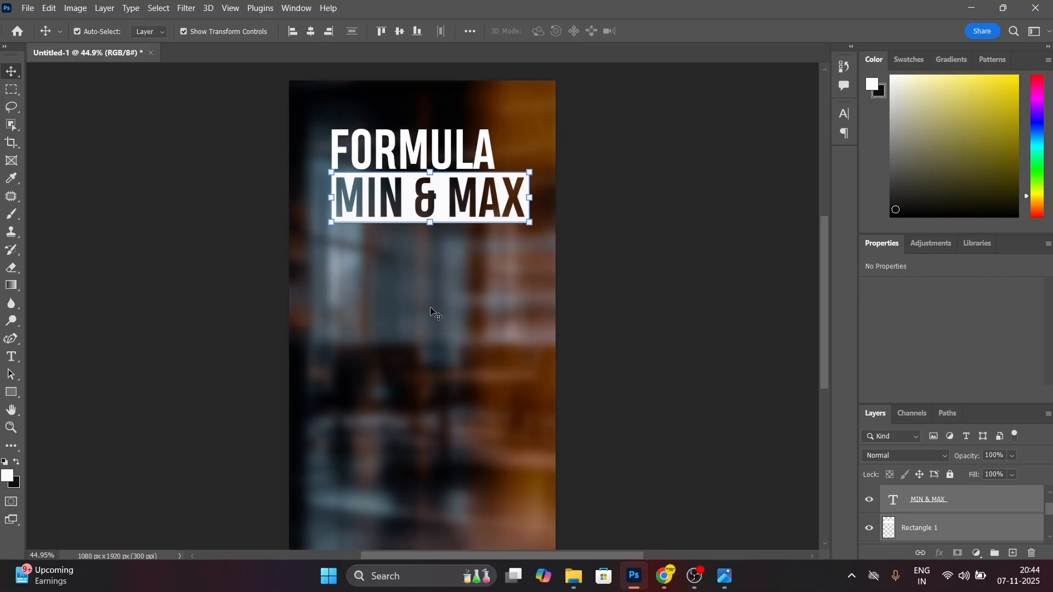
Place a new text line on the blurred background below the MIN & MAX box and clear its placeholder text
{"action": "left_click", "coordinate": [383, 251]}
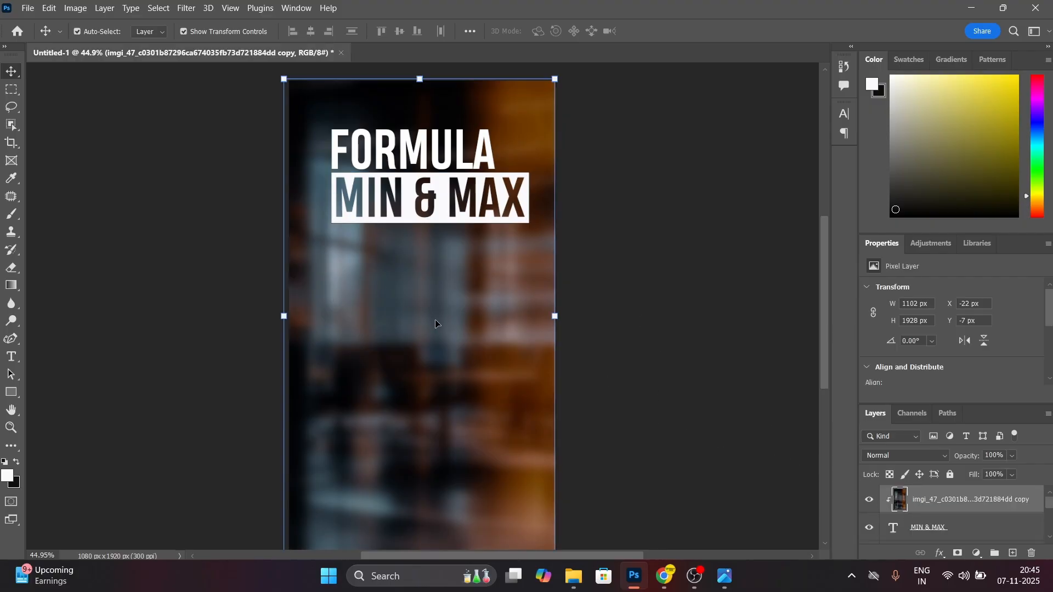
{"action": "scroll", "coordinate": [433, 335], "scroll_direction": "down", "scroll_amount": 1}
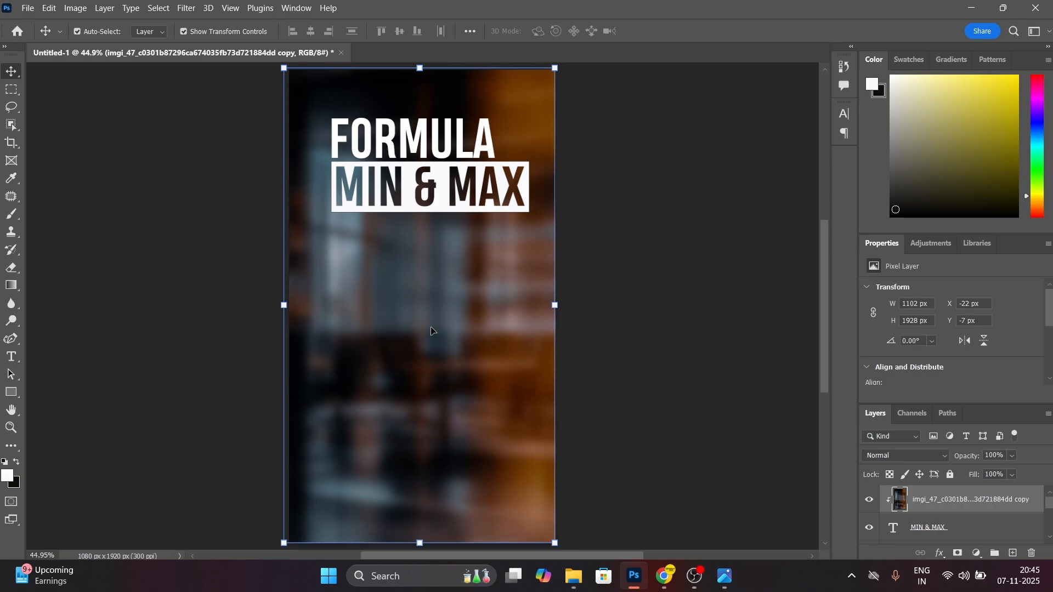
{"action": "key", "text": "t"}
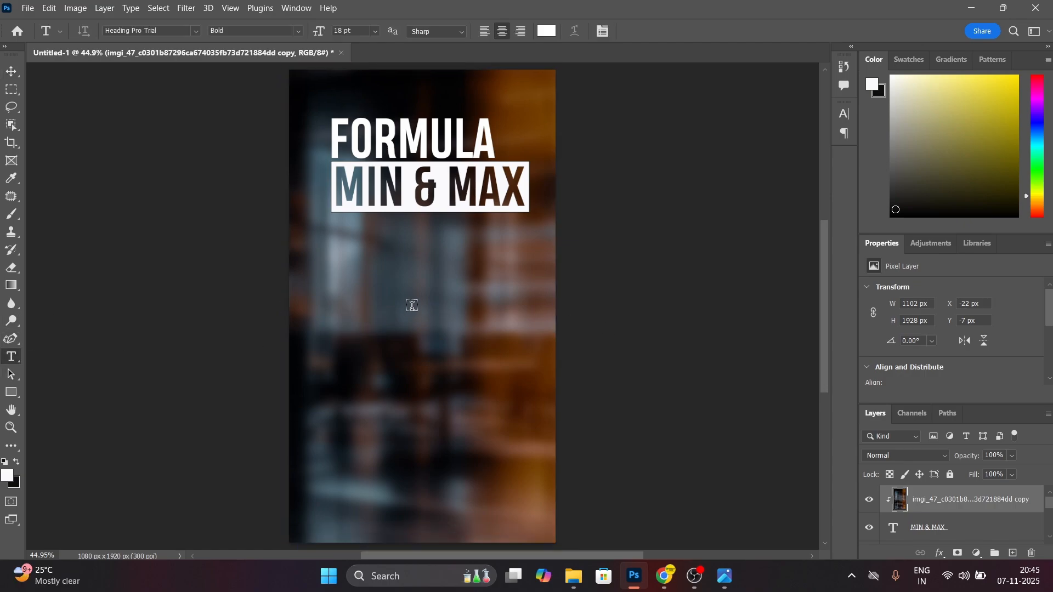
{"action": "left_click", "coordinate": [367, 289]}
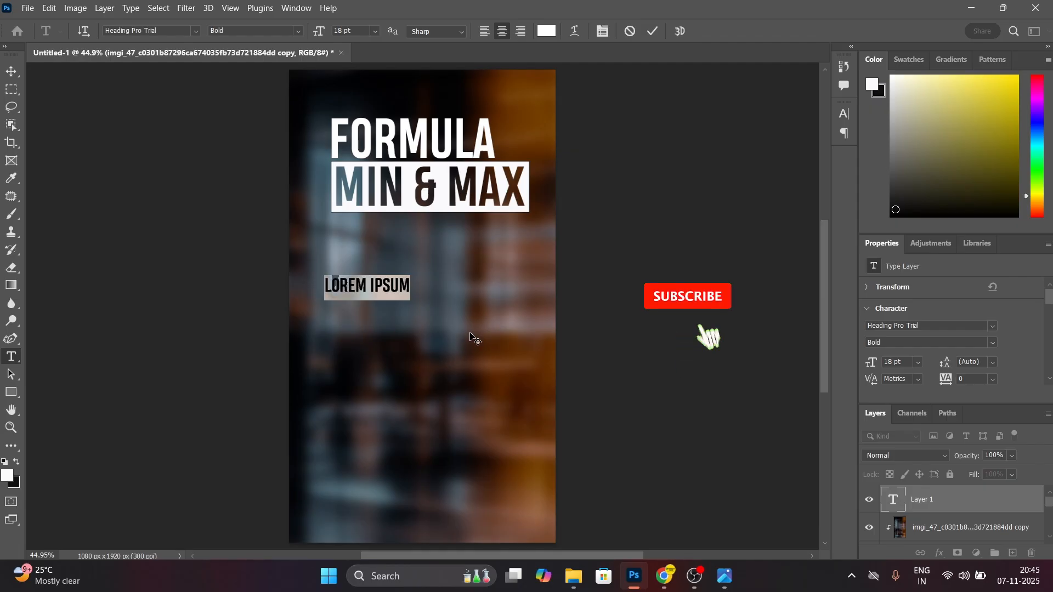
{"action": "scroll", "coordinate": [473, 338], "scroll_direction": "up", "scroll_amount": 1}
{"action": "key", "text": "BackSpace"}
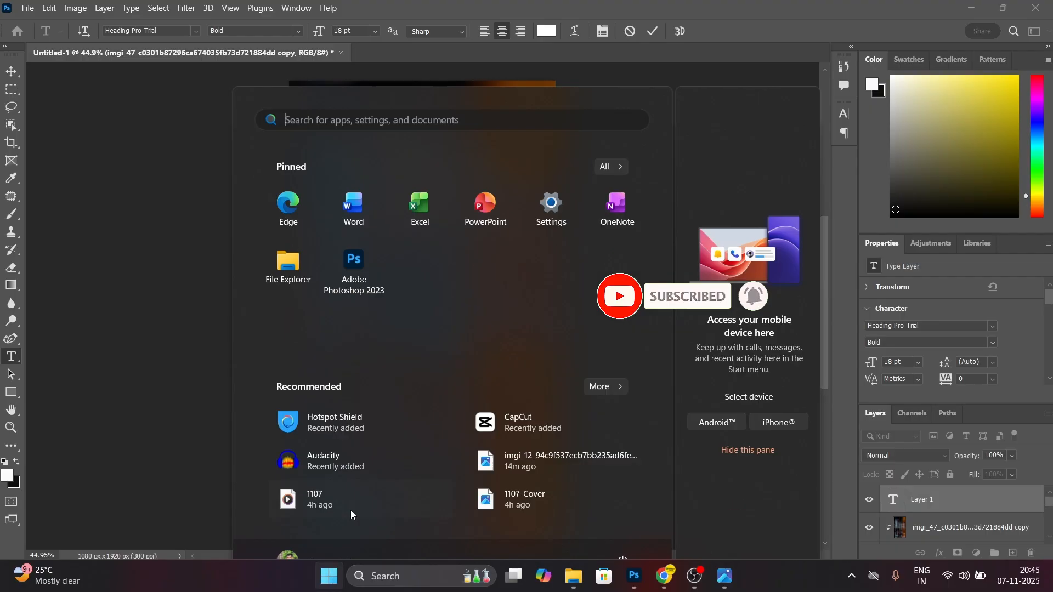
{"action": "left_click", "coordinate": [329, 575]}
{"action": "left_click", "coordinate": [380, 88]}
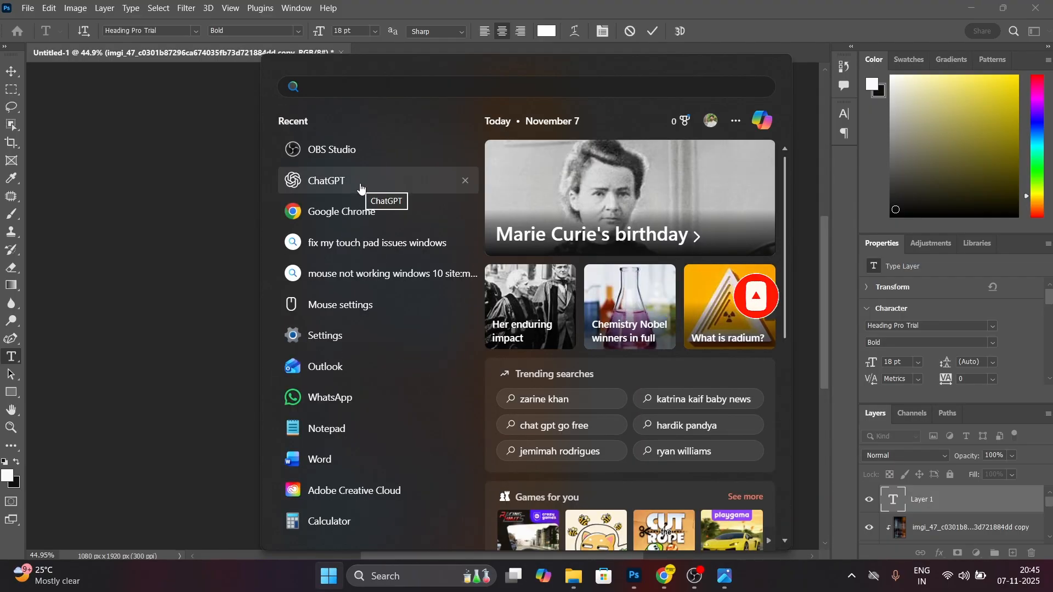
{"action": "left_click", "coordinate": [793, 369]}
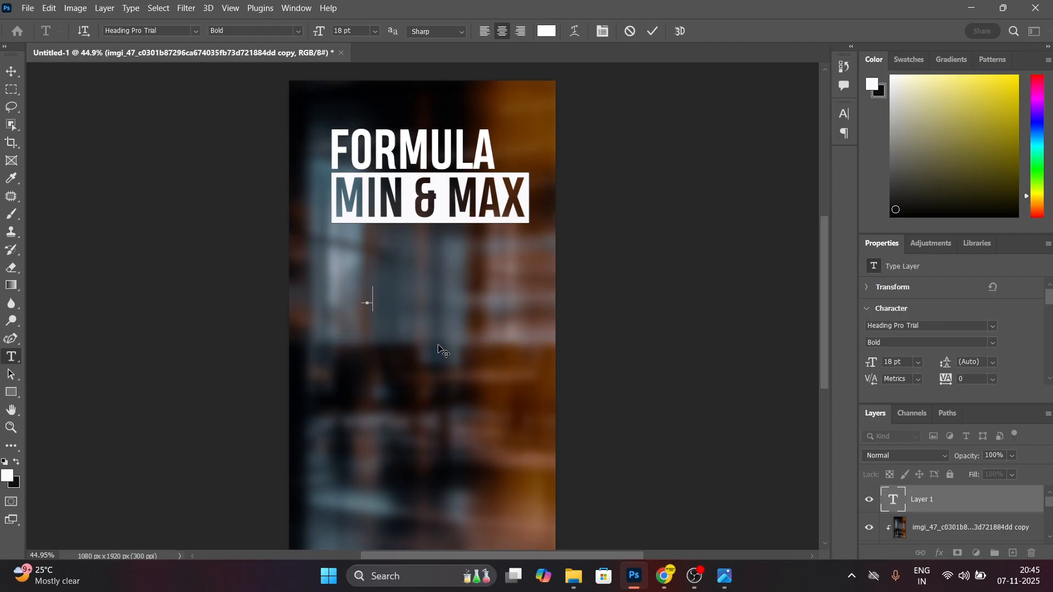
Enter MADE EASY TRICK! as the text of the new line and commit it
{"action": "key", "text": "BackSpace"}
{"action": "key", "text": "BackSpace"}
{"action": "type", "text": "MA"}
{"action": "key", "text": "BackSpace"}
{"action": "type", "text": "ADE EASY"}
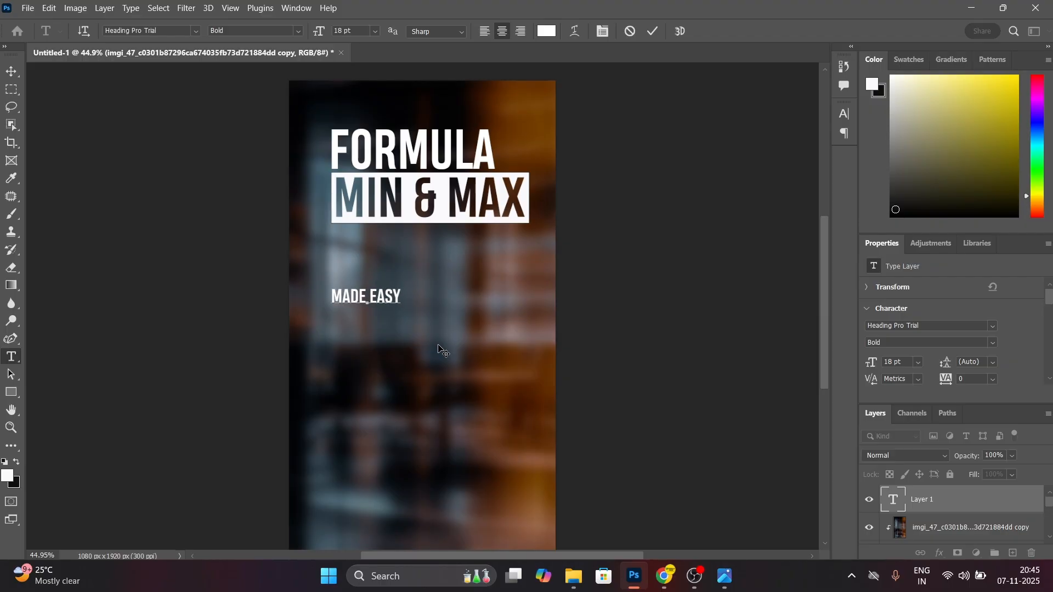
{"action": "type", "text": " TRICK"}
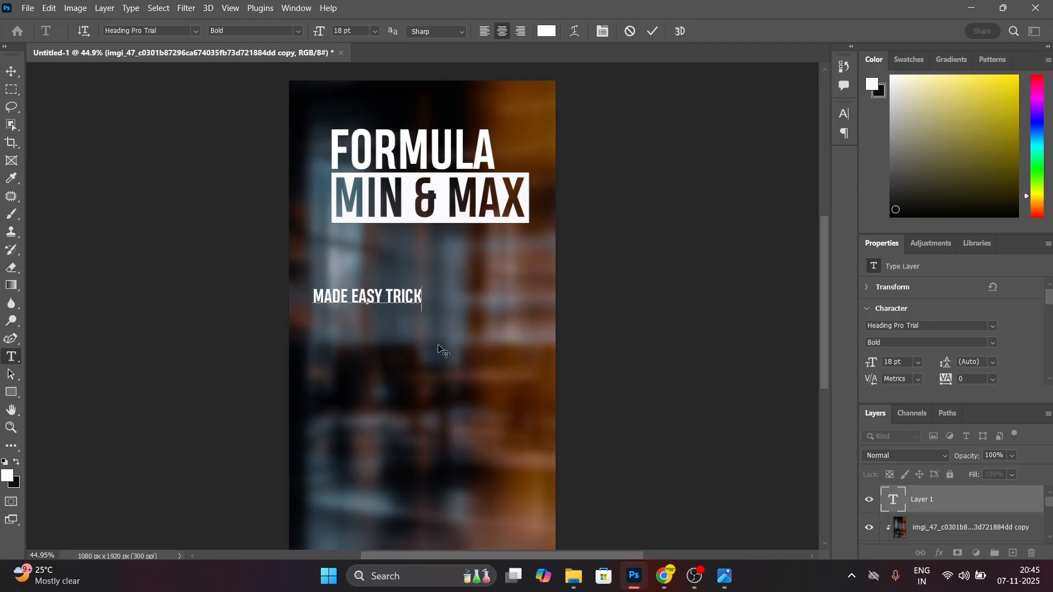
{"action": "type", "text": "!"}
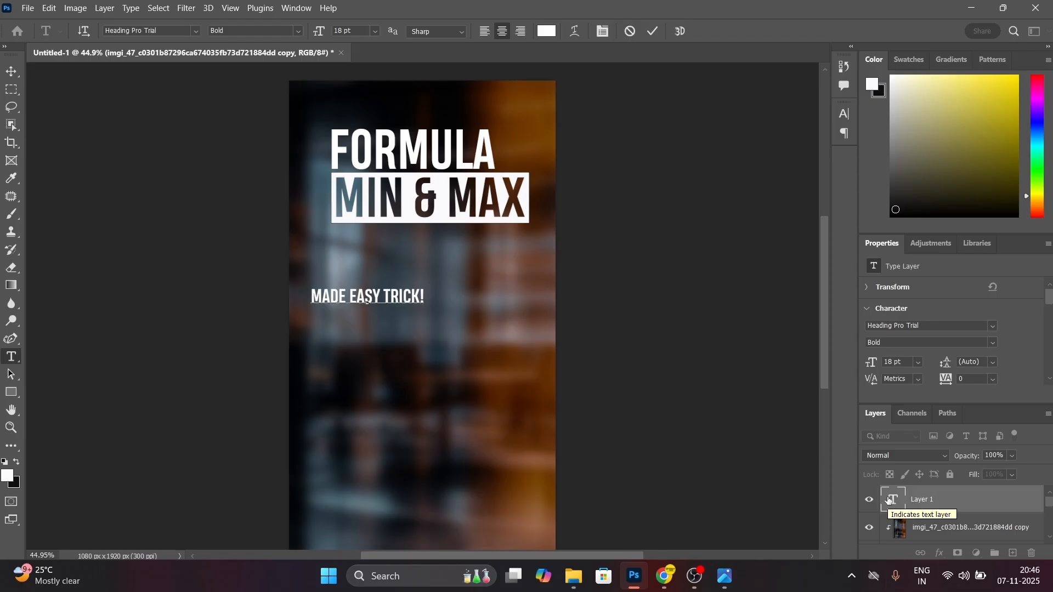
{"action": "left_click", "coordinate": [651, 31]}
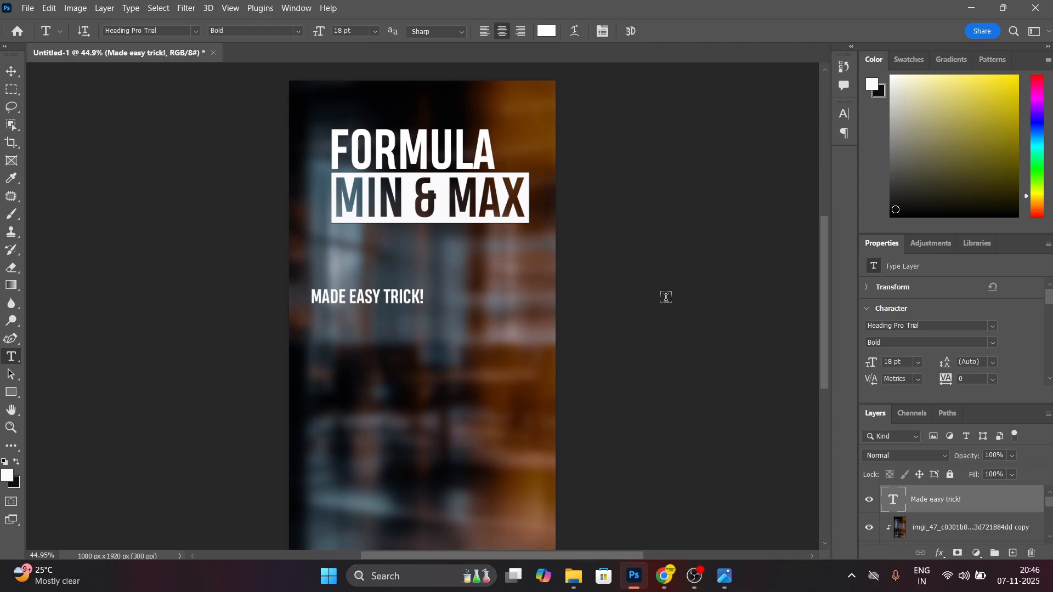
Move the MADE EASY TRICK! text down and slightly right to free space below the MIN & MAX box
{"action": "key", "text": "v"}
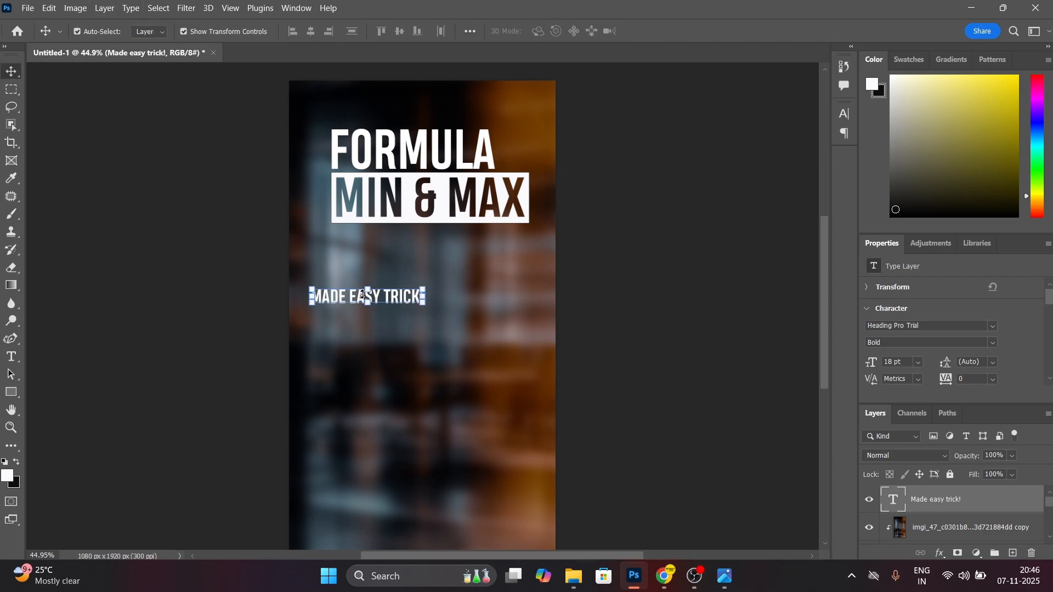
{"action": "left_click_drag", "start_coordinate": [342, 298], "coordinate": [373, 336]}
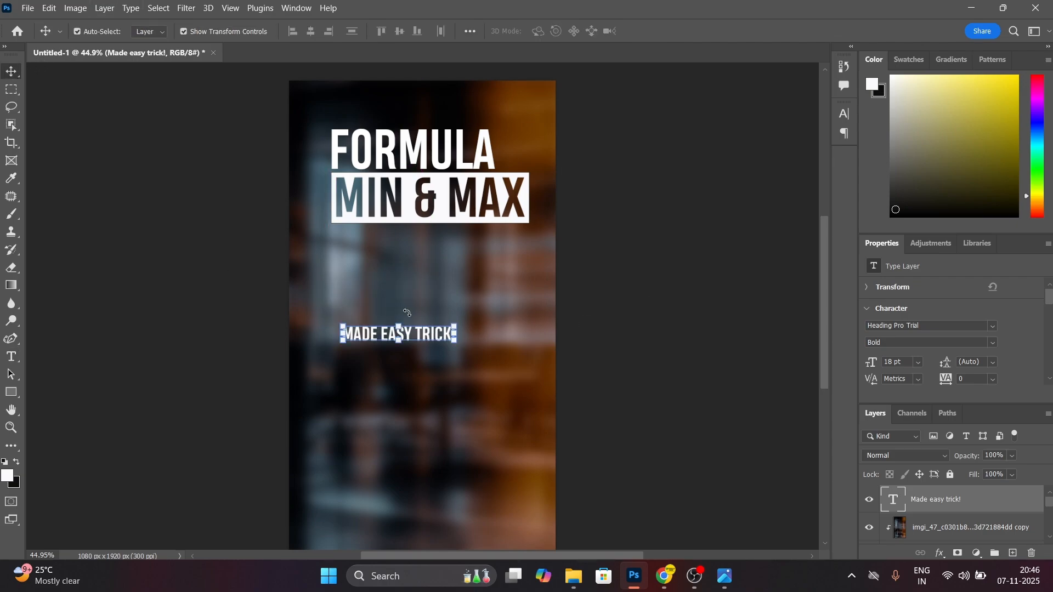
{"action": "left_click", "coordinate": [406, 311]}
Duplicate the FORMULA title to just below the MIN & MAX box and change the copy's text to EXCEL
{"action": "left_click", "coordinate": [918, 503]}
{"action": "key", "text": "ctrl+j"}
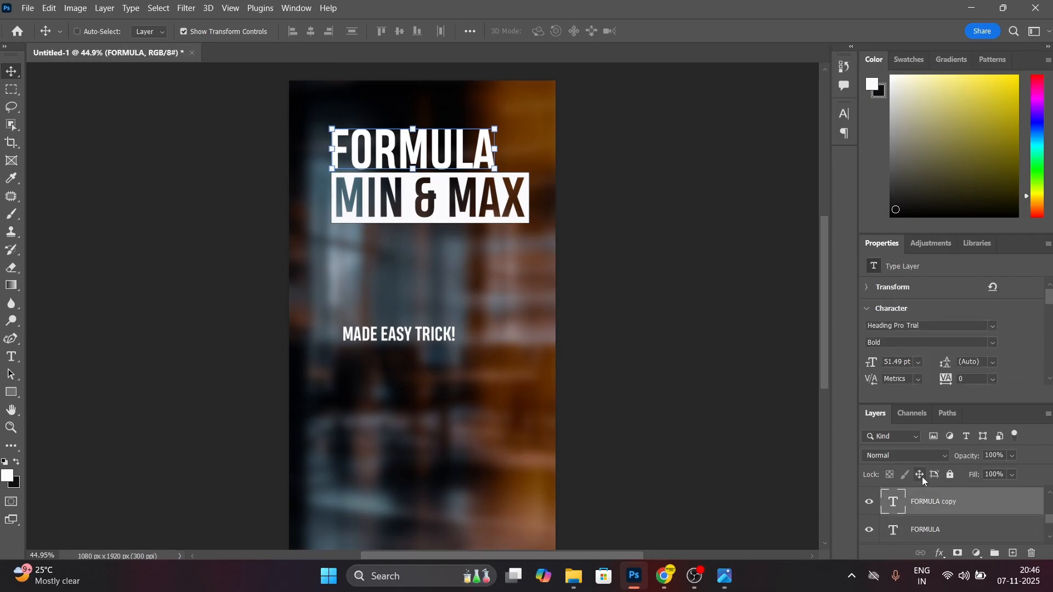
{"action": "left_click_drag", "start_coordinate": [410, 154], "coordinate": [409, 250]}
{"action": "double_click", "coordinate": [895, 500]}
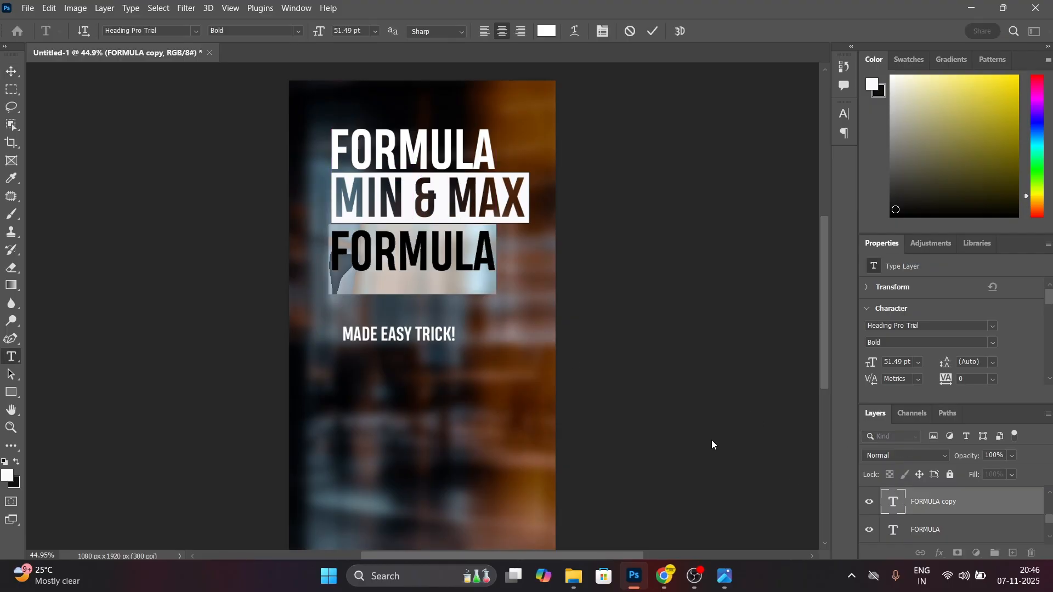
{"action": "type", "text": "EXCEL"}
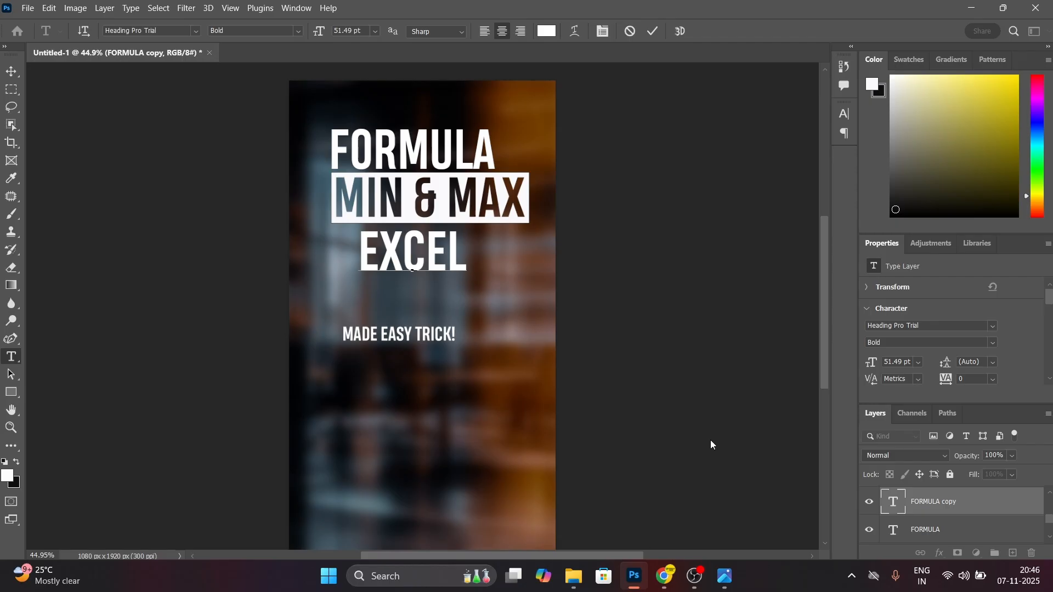
{"action": "left_click", "coordinate": [654, 31]}
{"action": "key", "text": "v"}
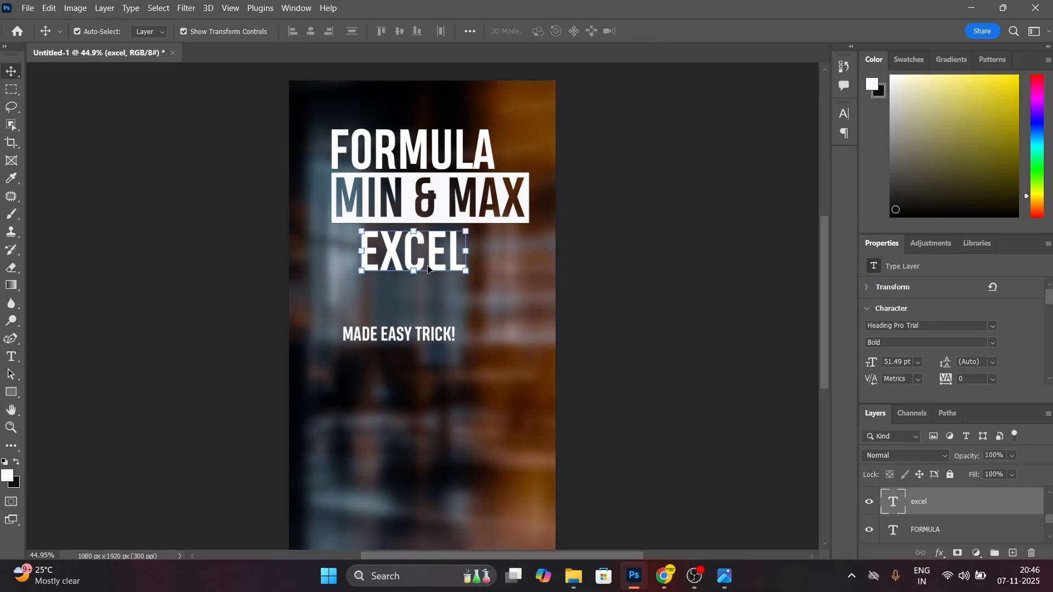
Move FORMULA directly below the MIN & MAX box and EXCEL directly above it, both flush with the box's left edge
{"action": "left_click_drag", "start_coordinate": [422, 252], "coordinate": [491, 305]}
{"action": "left_click_drag", "start_coordinate": [386, 163], "coordinate": [386, 262]}
{"action": "double_click", "coordinate": [463, 315]}
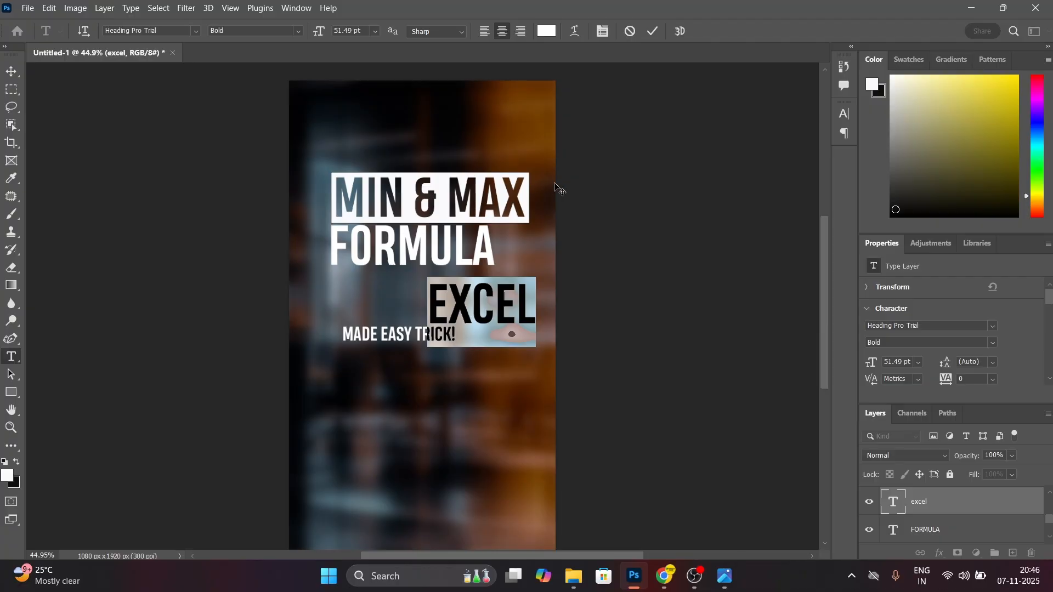
{"action": "left_click", "coordinate": [559, 188]}
{"action": "key", "text": "v"}
{"action": "left_click_drag", "start_coordinate": [500, 319], "coordinate": [403, 154]}
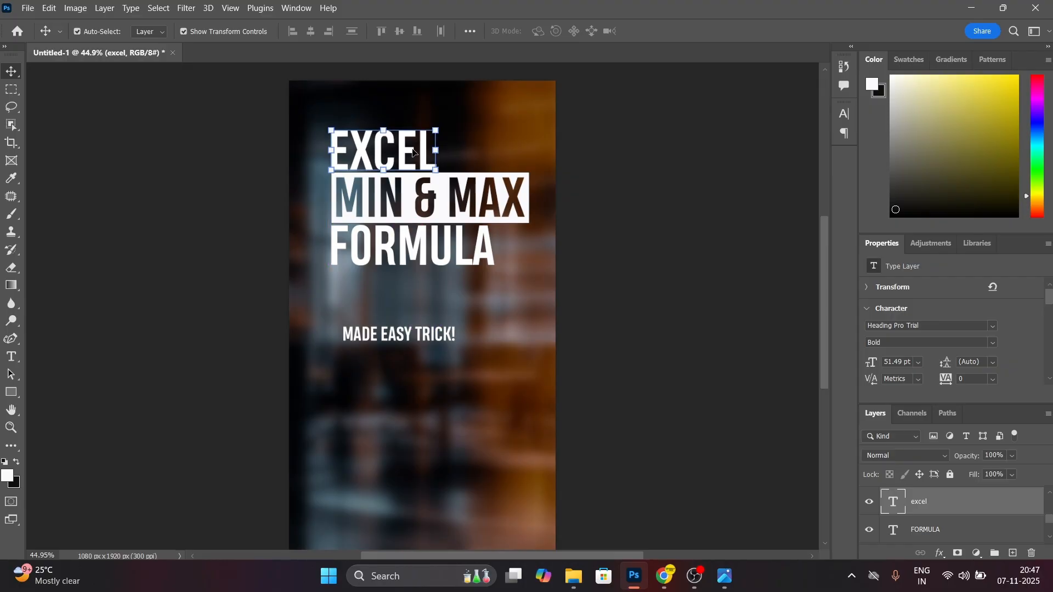
Move the MADE EASY TRICK! text directly beneath FORMULA, flush with the title's left edge
{"action": "left_click", "coordinate": [485, 270]}
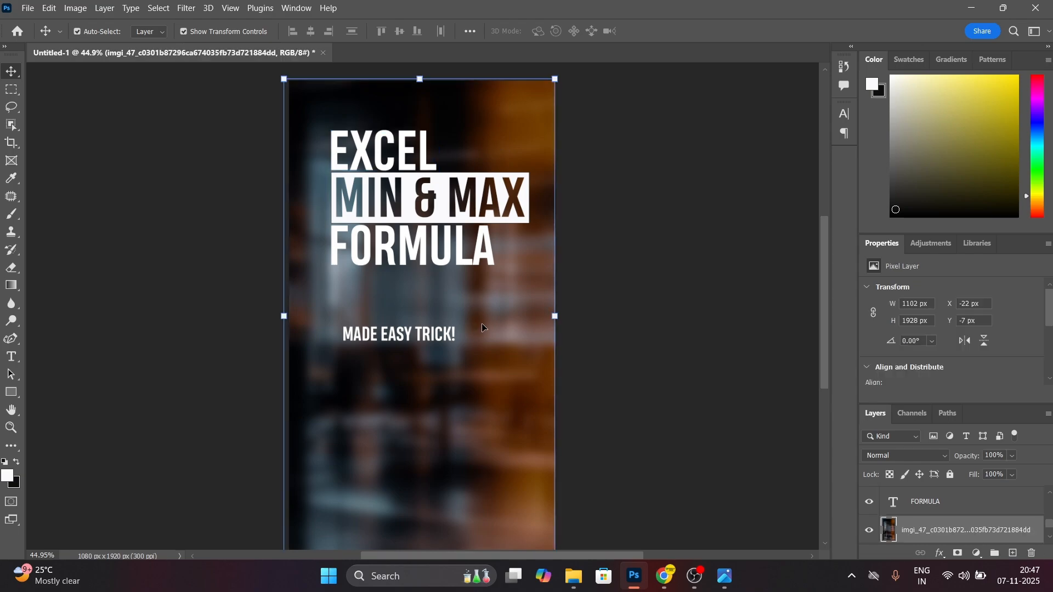
{"action": "scroll", "coordinate": [481, 324], "scroll_direction": "down", "scroll_amount": 1}
{"action": "left_click_drag", "start_coordinate": [391, 324], "coordinate": [386, 274]}
Set the font of the MADE EASY TRICK! text to Morganite Book
{"action": "double_click", "coordinate": [891, 499]}
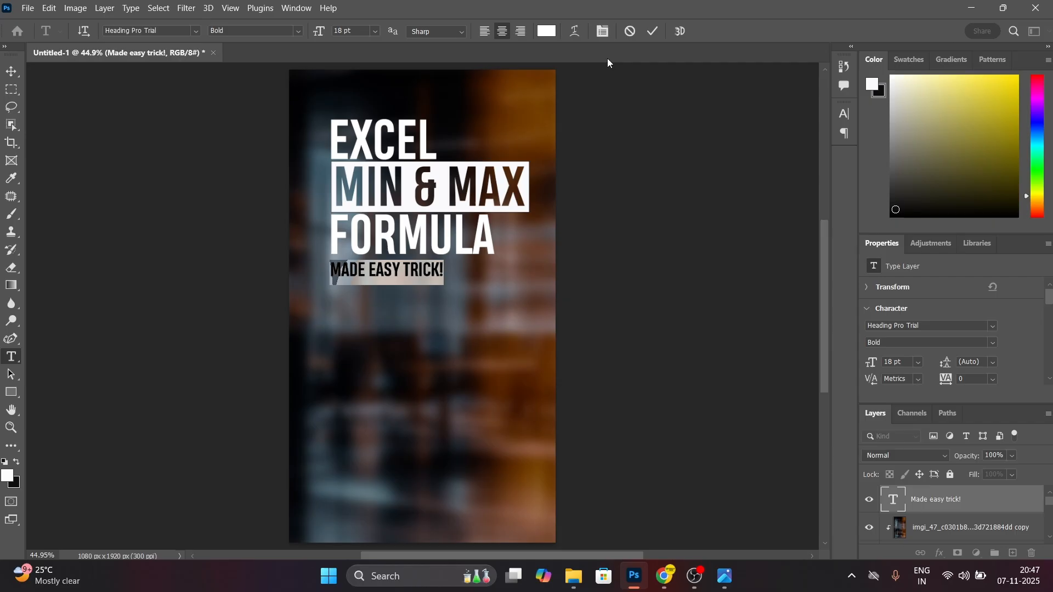
{"action": "left_click", "coordinate": [603, 31]}
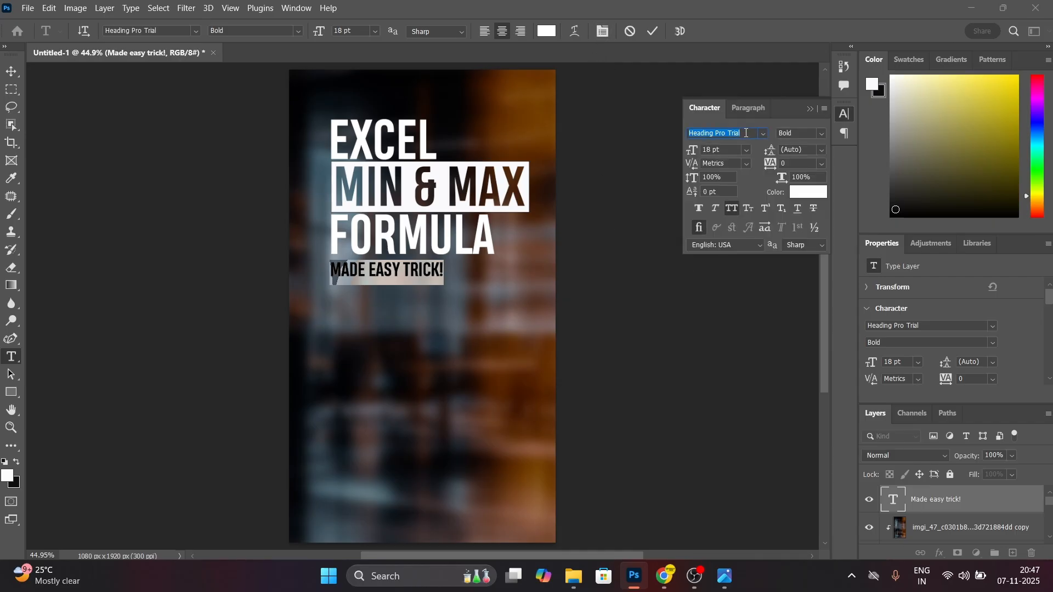
{"action": "type", "text": "mor"}
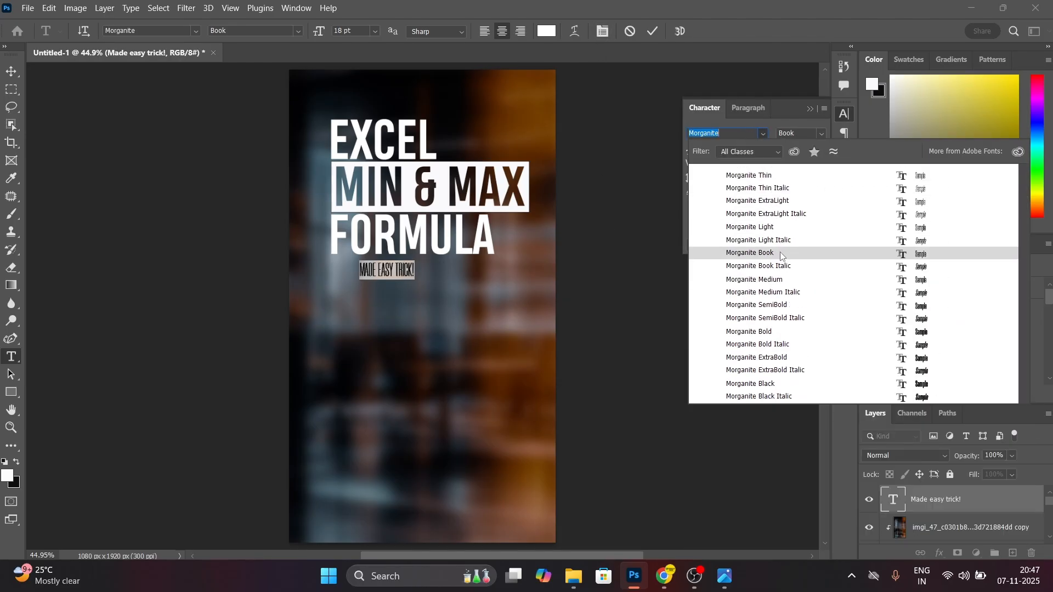
{"action": "left_click", "coordinate": [781, 254]}
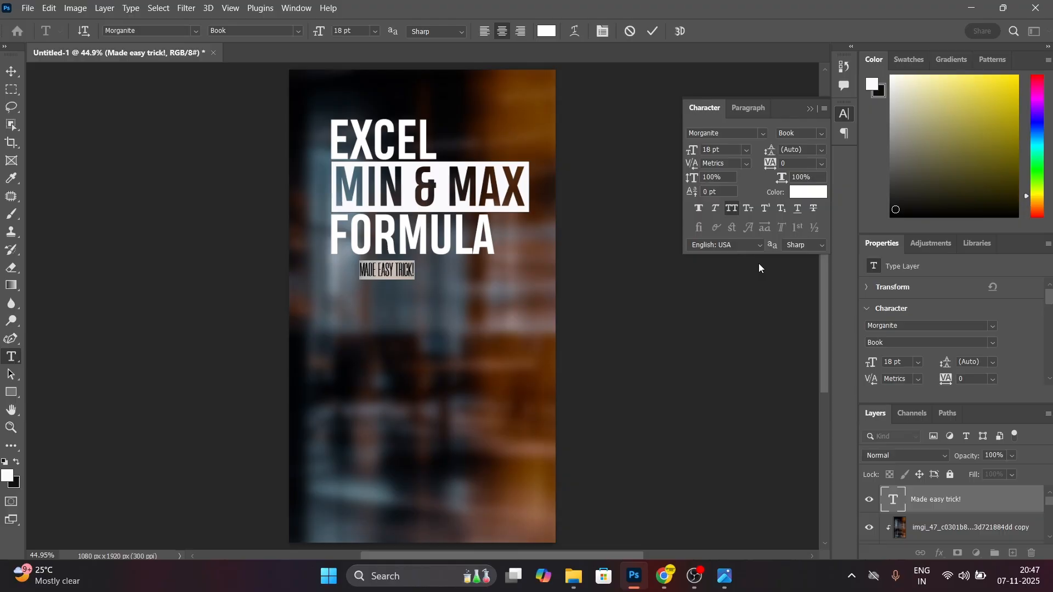
{"action": "left_click", "coordinate": [811, 107]}
{"action": "left_click", "coordinate": [652, 32]}
{"action": "key", "text": "v"}
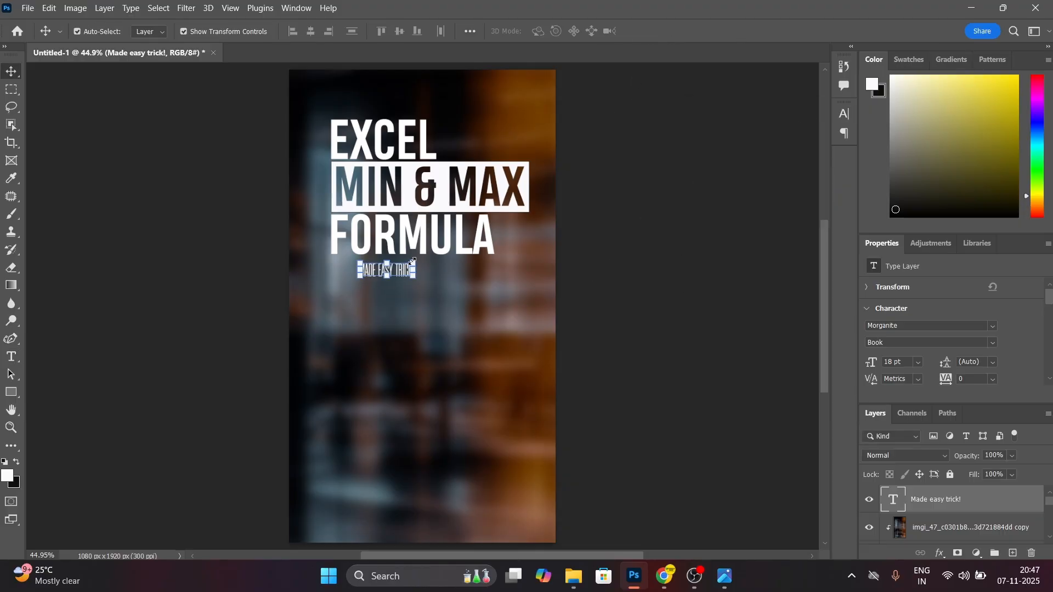
Scale the MADE EASY TRICK! text to about 182% and place it beneath FORMULA, flush with its left edge
{"action": "left_click_drag", "start_coordinate": [412, 263], "coordinate": [375, 276]}
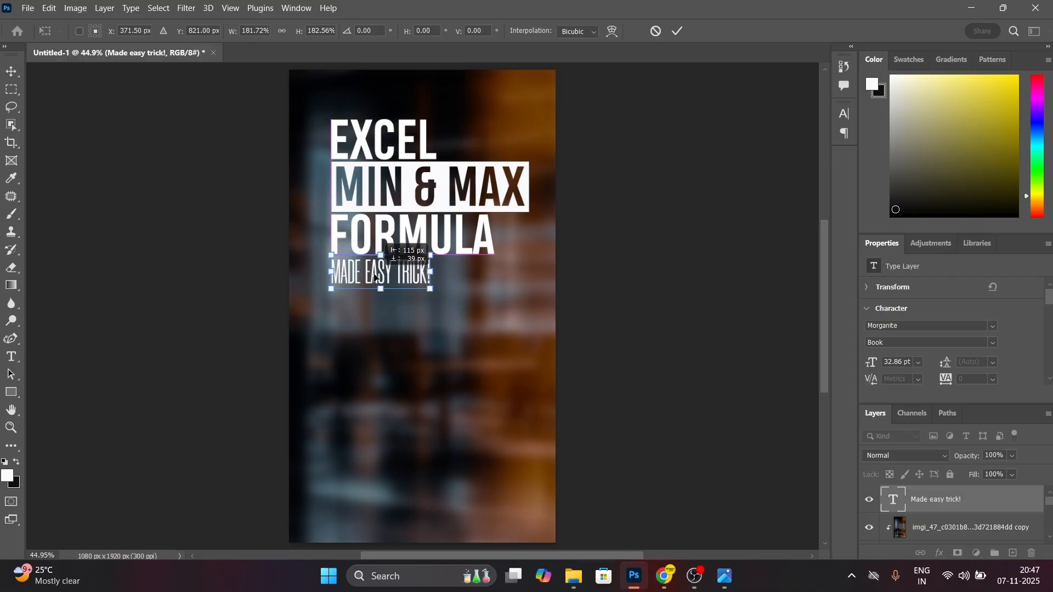
{"action": "left_click", "coordinate": [678, 31]}
{"action": "left_click", "coordinate": [456, 321]}
{"action": "left_click", "coordinate": [382, 275]}
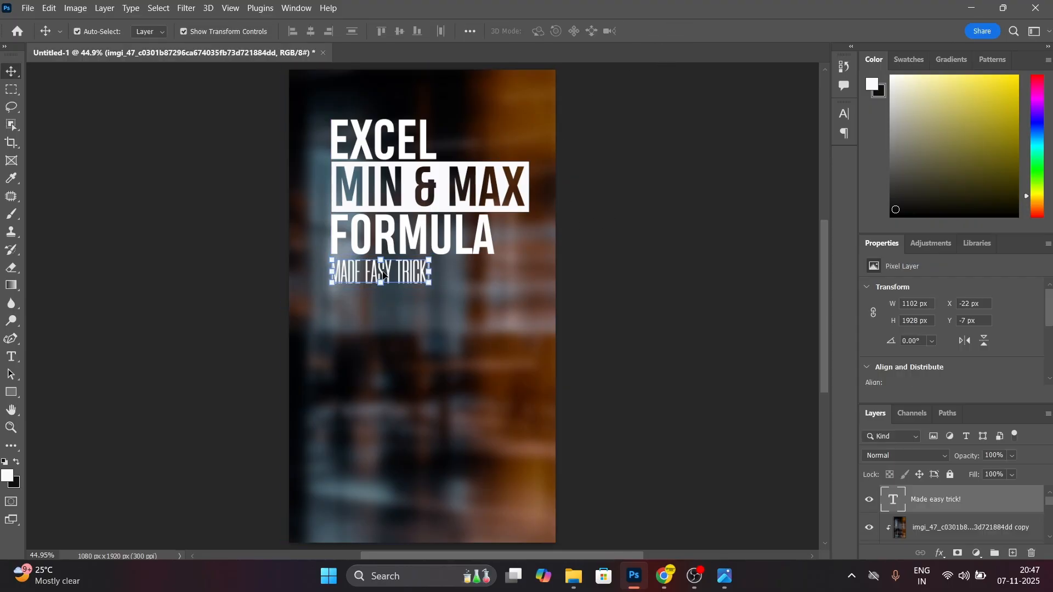
Enlarge the MADE EASY TRICK! text by a further 134%, to about 44 pt, and position it just beneath FORMULA
{"action": "left_click_drag", "start_coordinate": [431, 259], "coordinate": [464, 243]}
{"action": "left_click_drag", "start_coordinate": [394, 259], "coordinate": [394, 270]}
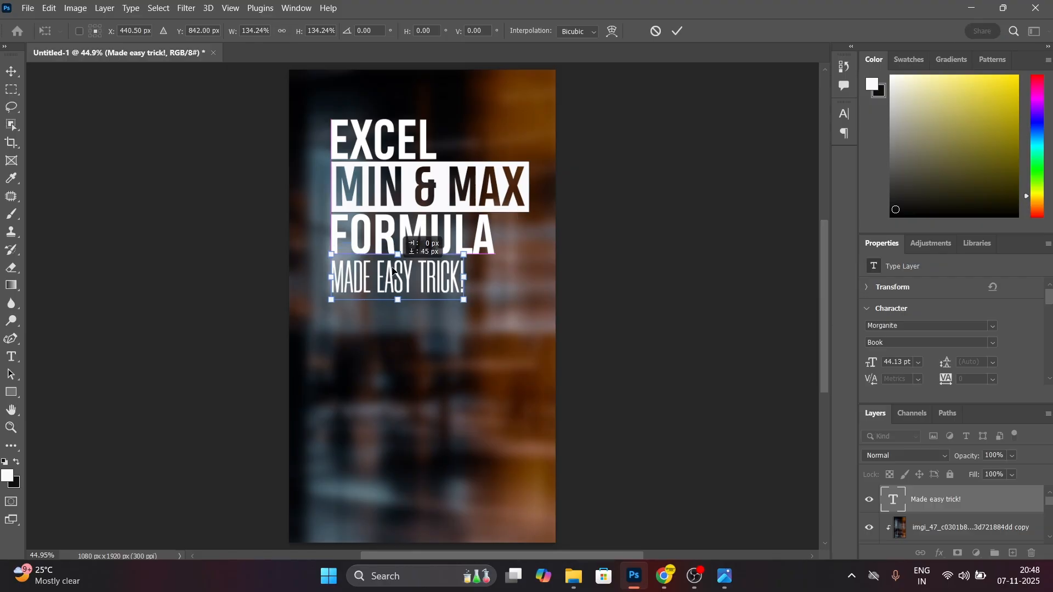
{"action": "left_click", "coordinate": [678, 31]}
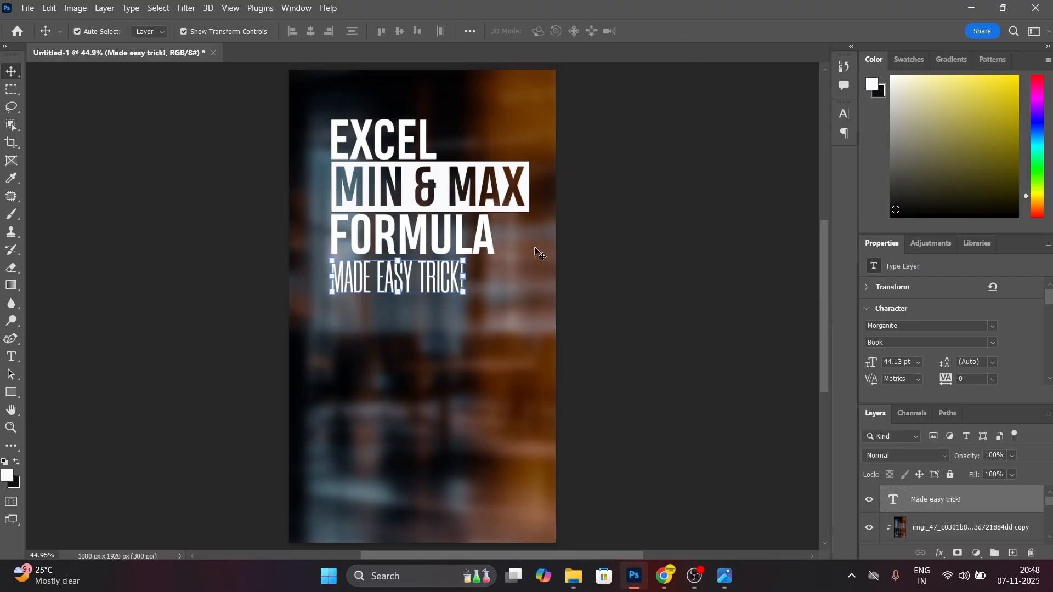
{"action": "key", "text": "shift+Up"}
Darken the blurred office background image by lowering its exposure with the Camera Raw Filter
{"action": "left_click", "coordinate": [529, 284]}
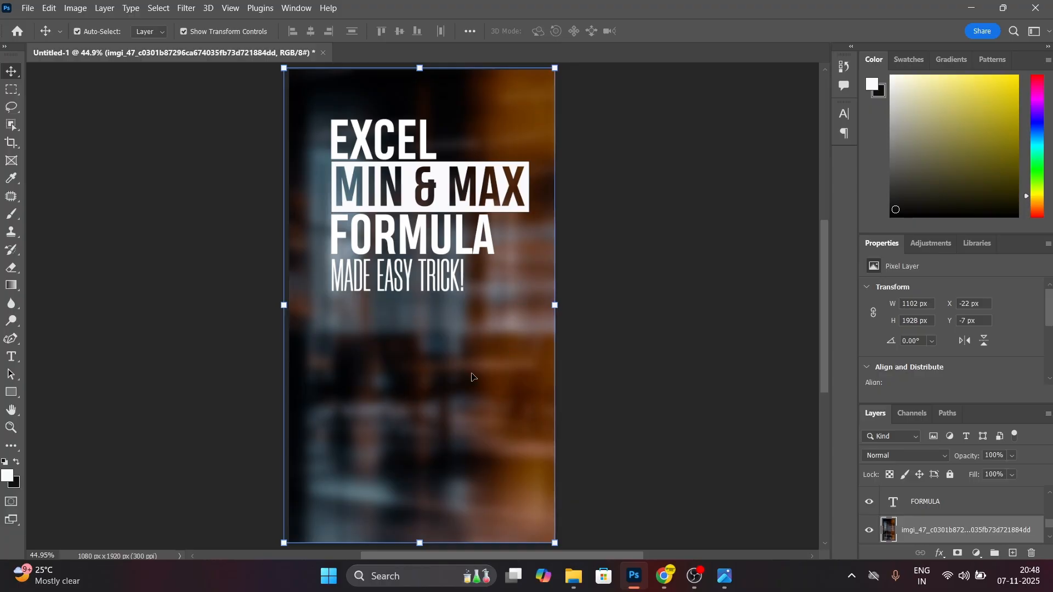
{"action": "scroll", "coordinate": [992, 518], "scroll_direction": "down", "scroll_amount": 1}
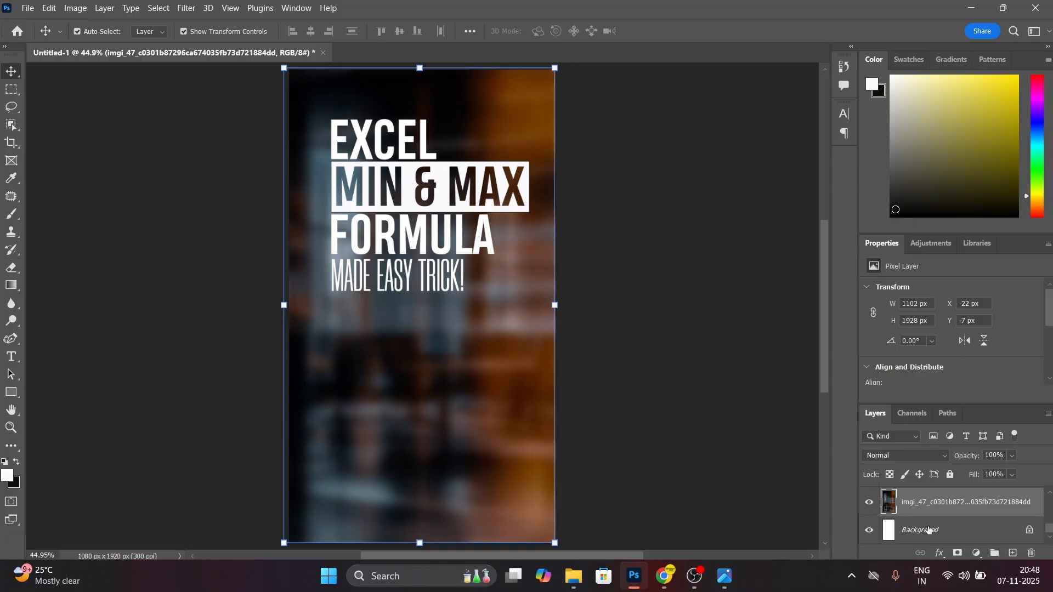
{"action": "left_click", "coordinate": [186, 7]}
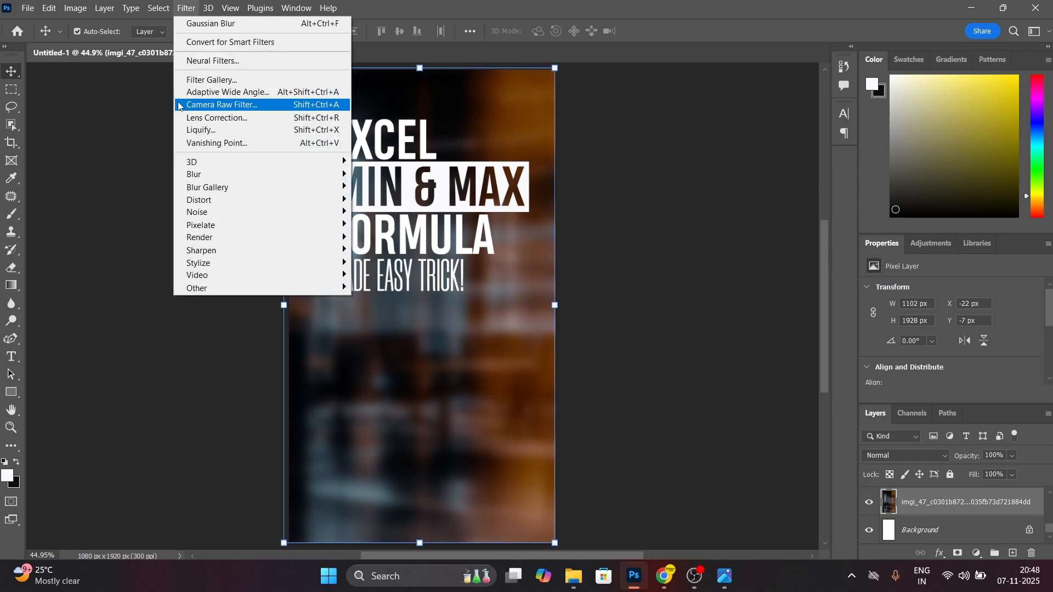
{"action": "left_click", "coordinate": [208, 101]}
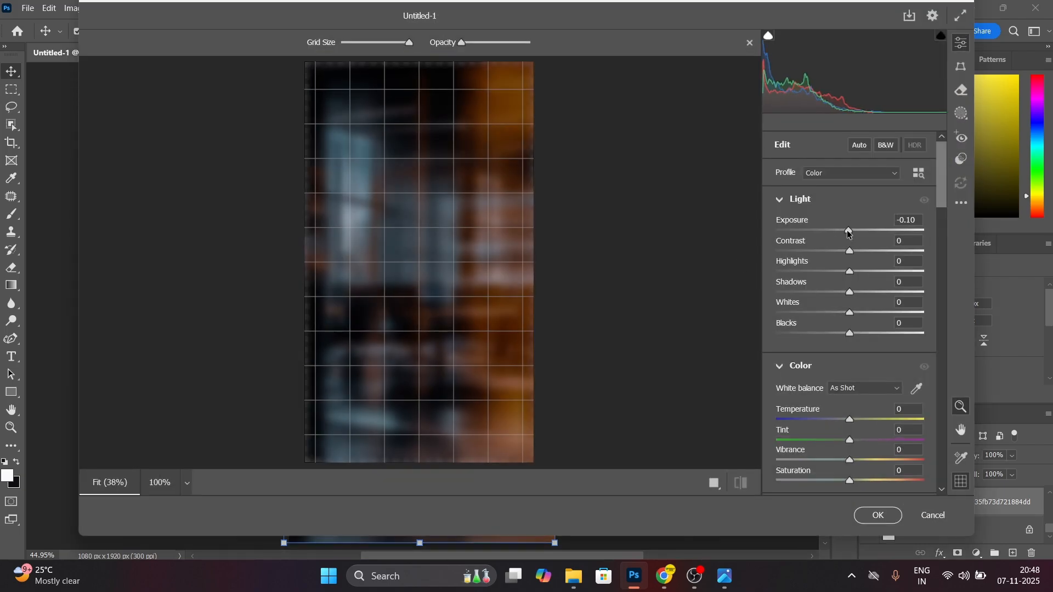
{"action": "left_click", "coordinate": [877, 515]}
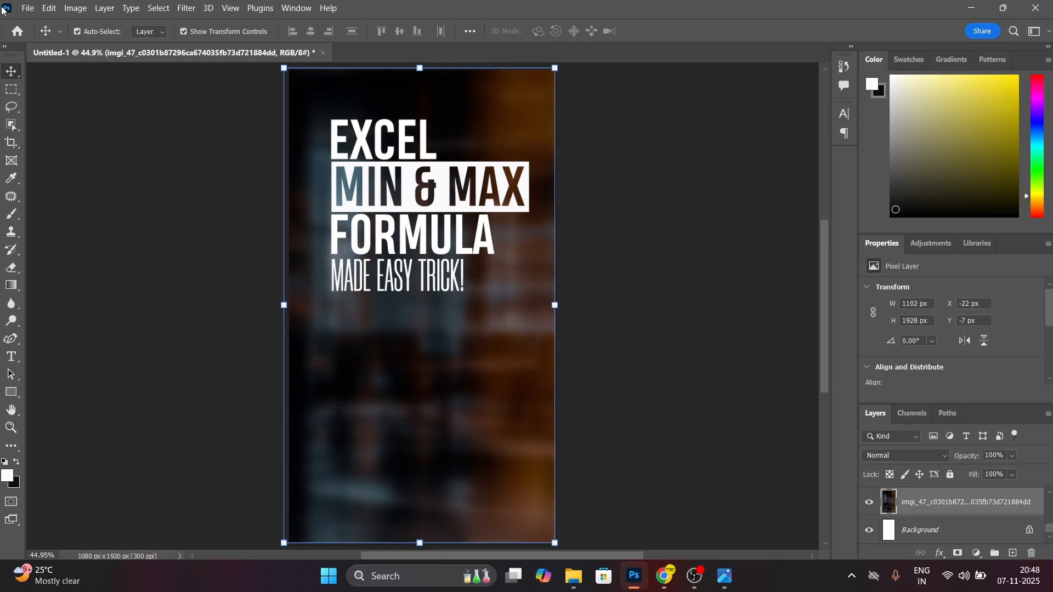
Place the Excel logo PNG from the Microsoft Excel Logo PNG Vector folder in Downloads into the poster
{"action": "left_click", "coordinate": [573, 575]}
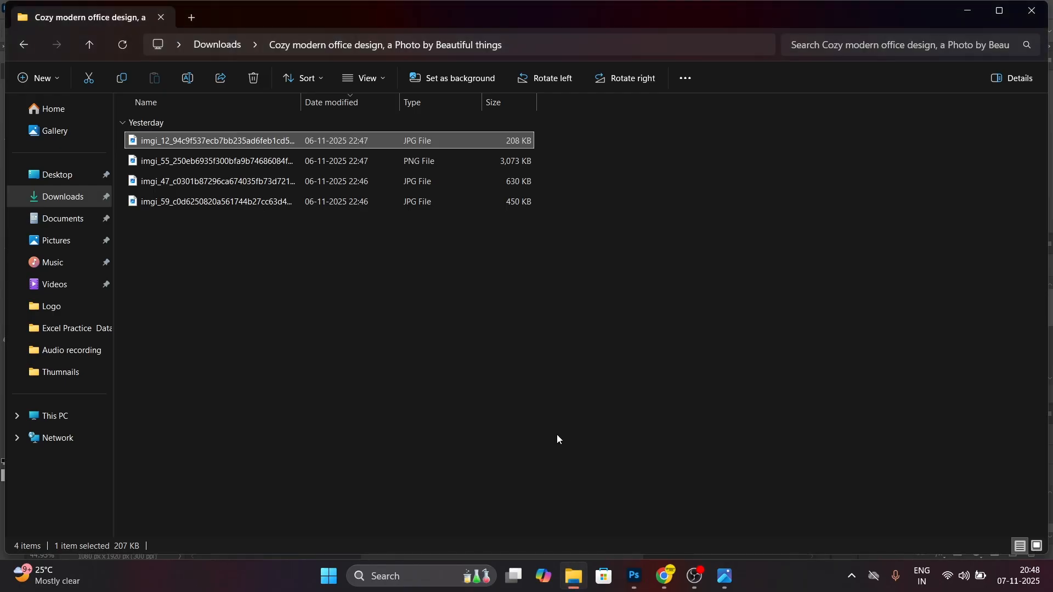
{"action": "left_click", "coordinate": [23, 44]}
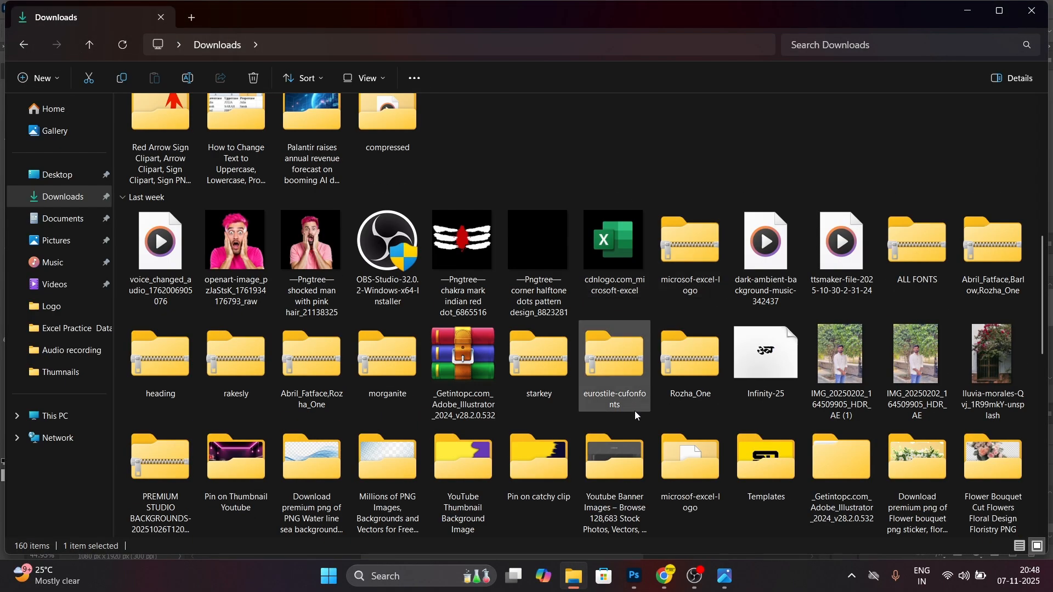
{"action": "scroll", "coordinate": [767, 384], "scroll_direction": "down", "scroll_amount": 3}
{"action": "double_click", "coordinate": [847, 343]}
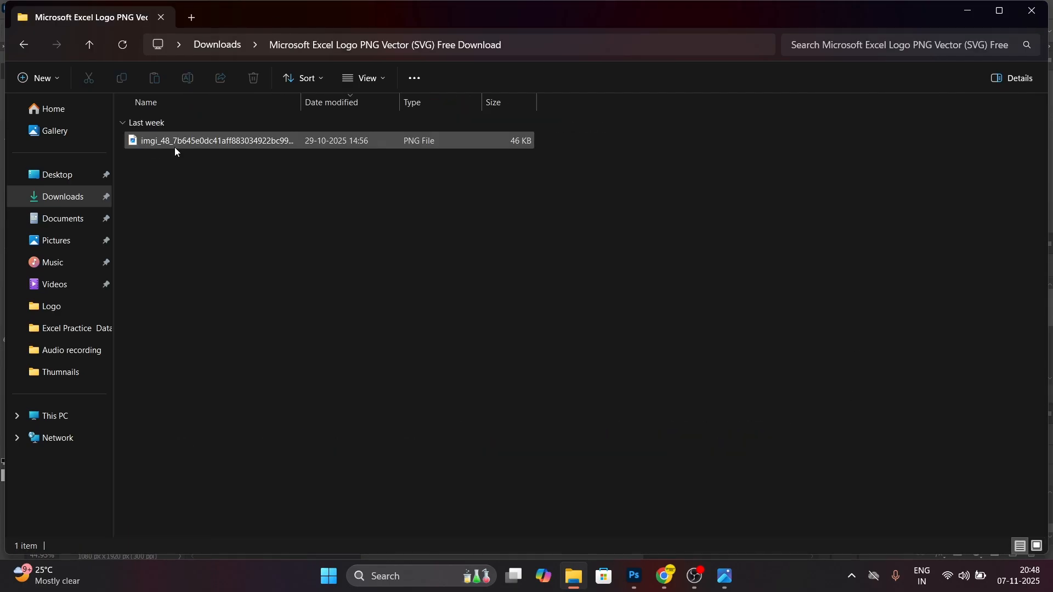
{"action": "left_click_drag", "start_coordinate": [175, 143], "coordinate": [413, 407]}
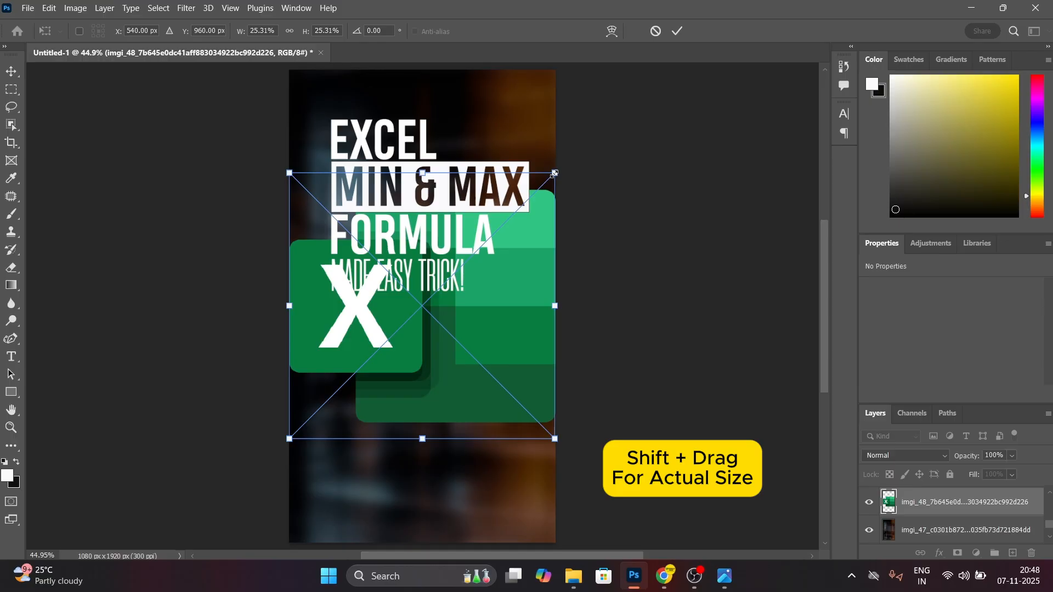
Scale the Excel logo to about 11.5% and position it beneath the MADE EASY TRICK! text
{"action": "left_click_drag", "start_coordinate": [554, 173], "coordinate": [434, 349]}
{"action": "left_click_drag", "start_coordinate": [377, 384], "coordinate": [386, 353]}
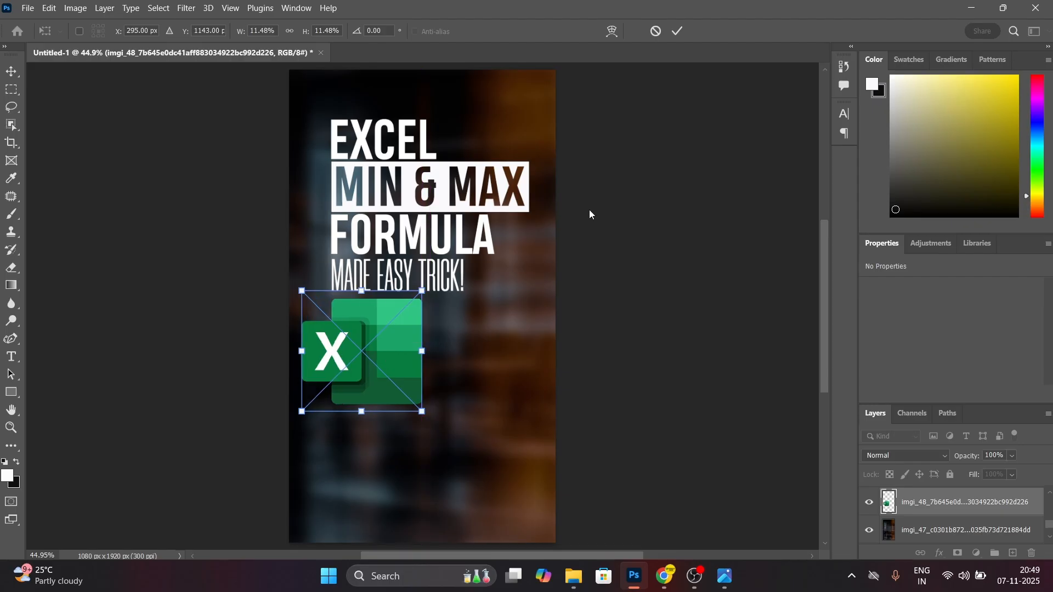
{"action": "left_click", "coordinate": [677, 32]}
{"action": "left_click", "coordinate": [499, 326]}
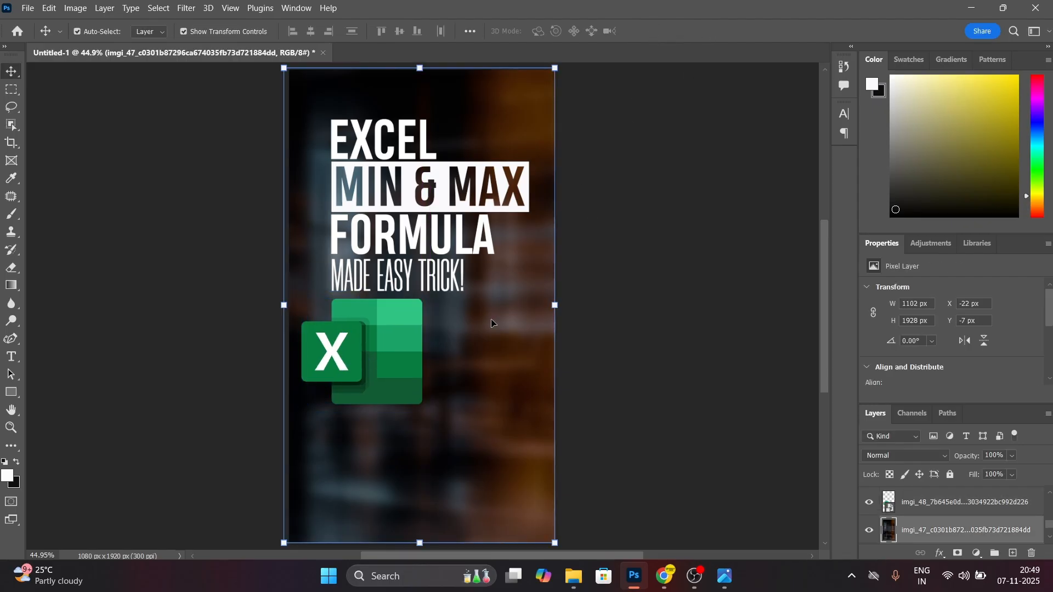
Open the indoor-shot photo of the woman in the red shirt from Downloads as a separate document
{"action": "left_click", "coordinate": [570, 580]}
{"action": "left_click", "coordinate": [89, 45]}
{"action": "scroll", "coordinate": [280, 304], "scroll_direction": "down", "scroll_amount": 3}
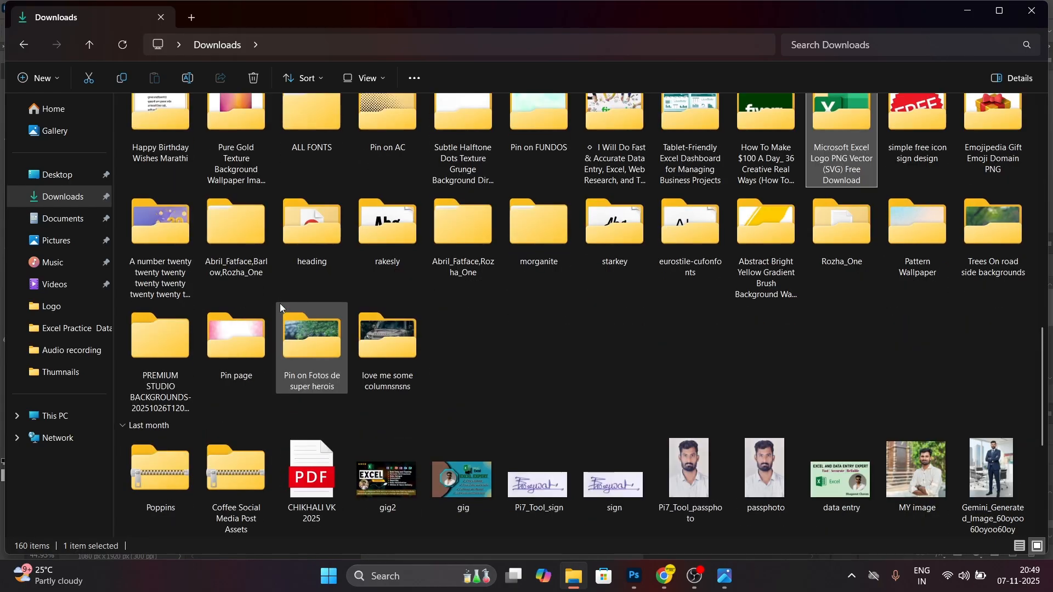
{"action": "scroll", "coordinate": [277, 298], "scroll_direction": "up", "scroll_amount": 6}
{"action": "left_click_drag", "start_coordinate": [159, 165], "coordinate": [487, 175]}
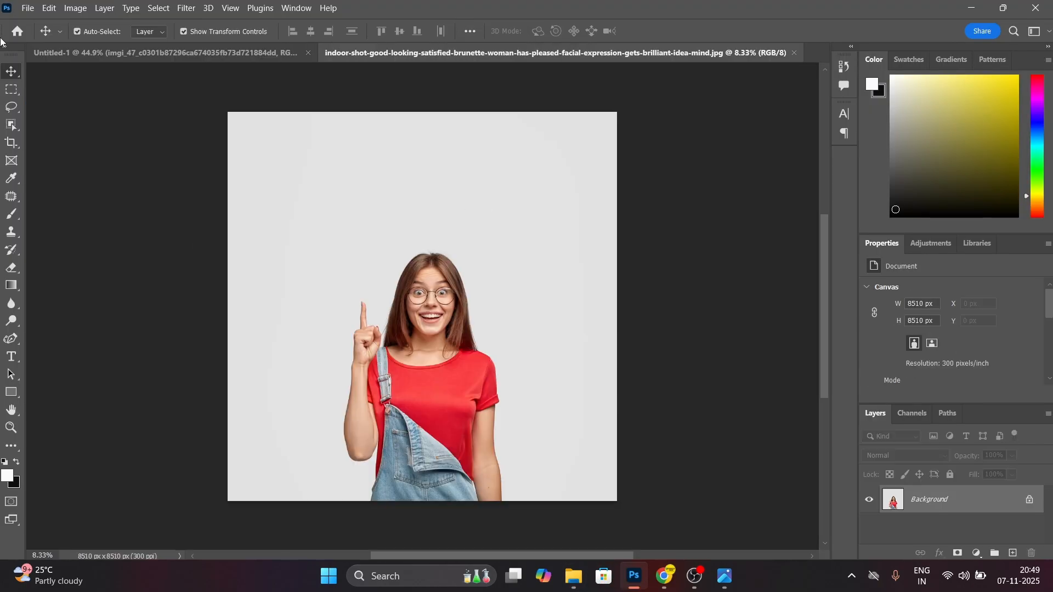
Cut out the woman with the cloud-based Select Subject, copy her to a new layer and hide the background layer
{"action": "left_click", "coordinate": [16, 123]}
{"action": "left_click", "coordinate": [649, 32]}
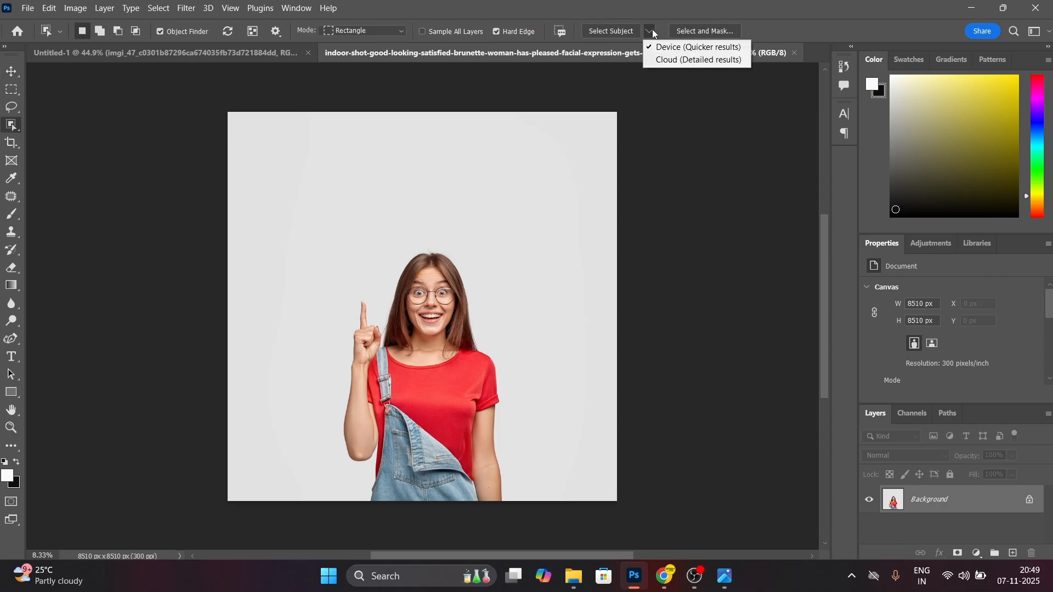
{"action": "left_click", "coordinate": [660, 57]}
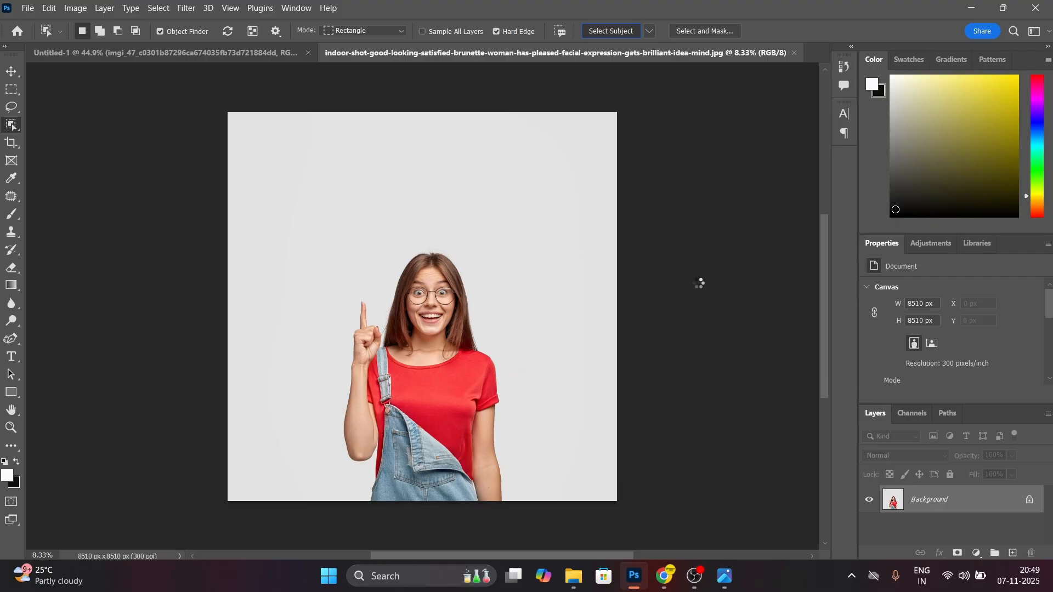
{"action": "key", "text": "ctrl+j"}
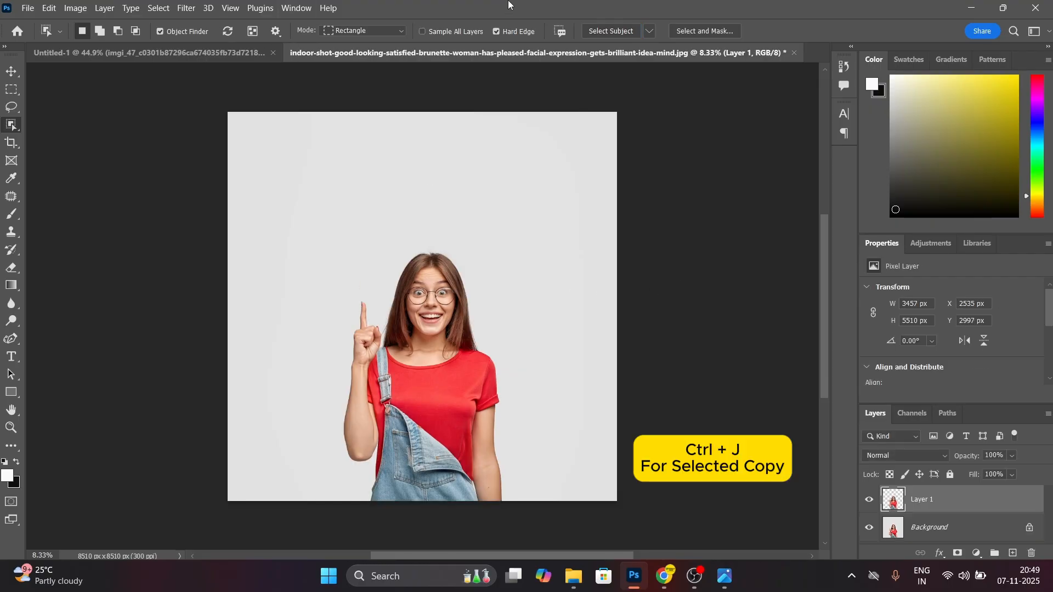
{"action": "left_click", "coordinate": [11, 71]}
{"action": "left_click", "coordinate": [869, 527]}
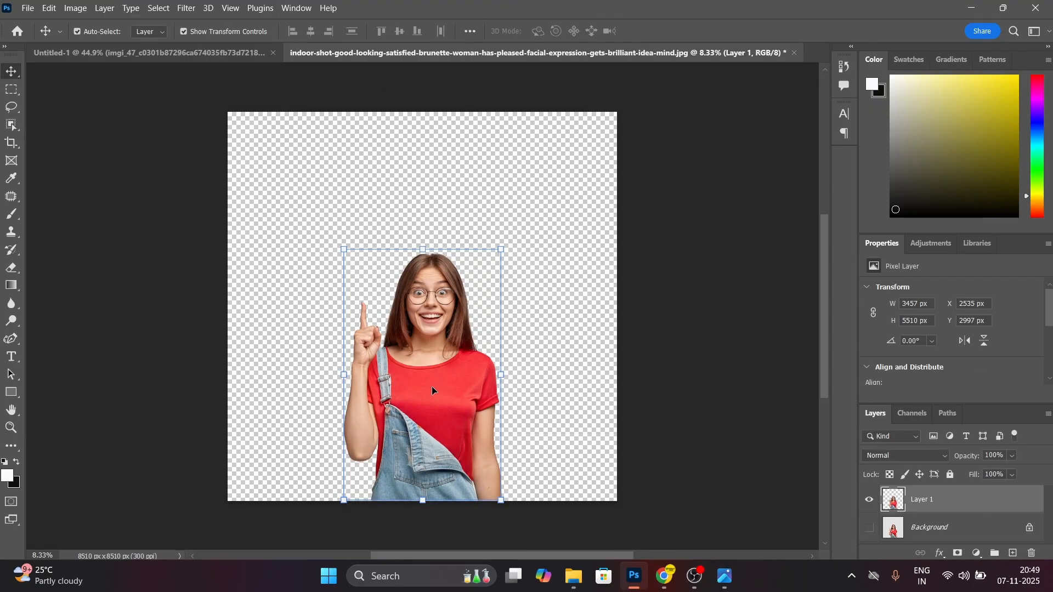
Bring the cut-out woman into the poster, scale her to about 16.8% and place her in the poster's lower right
{"action": "left_click_drag", "start_coordinate": [432, 386], "coordinate": [456, 364]}
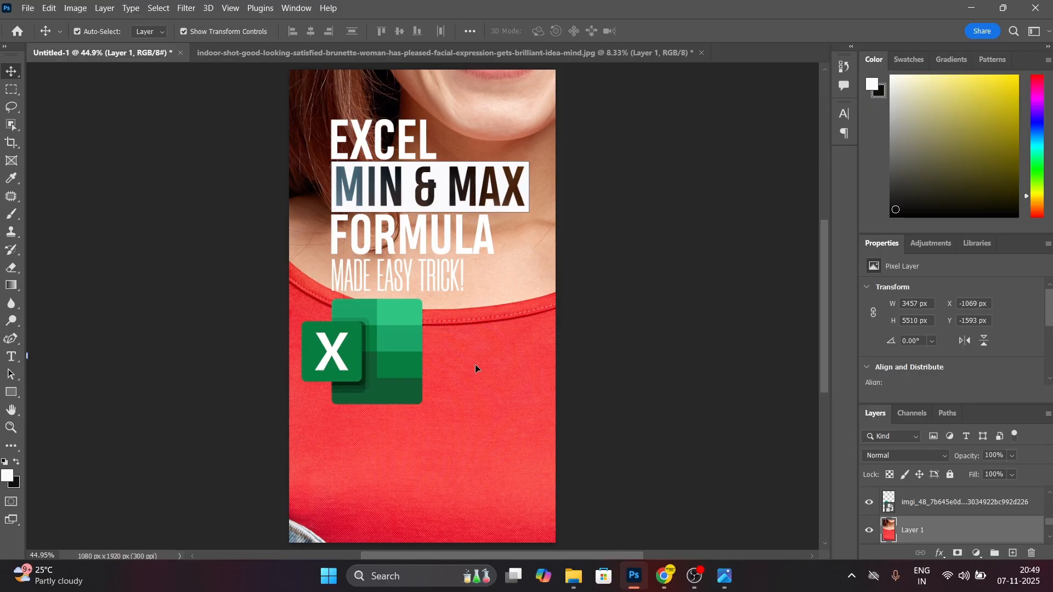
{"action": "scroll", "coordinate": [917, 523], "scroll_direction": "up", "scroll_amount": 2}
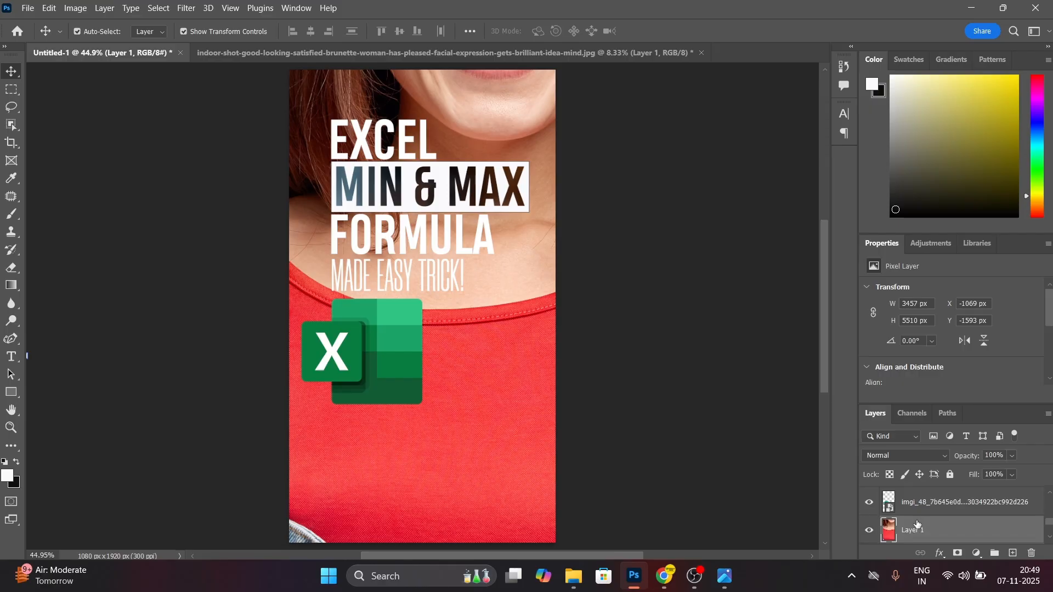
{"action": "key", "text": "ctrl+minus"}
{"action": "key", "text": "ctrl+minus"}
{"action": "key", "text": "ctrl+minus"}
{"action": "key", "text": "ctrl+minus"}
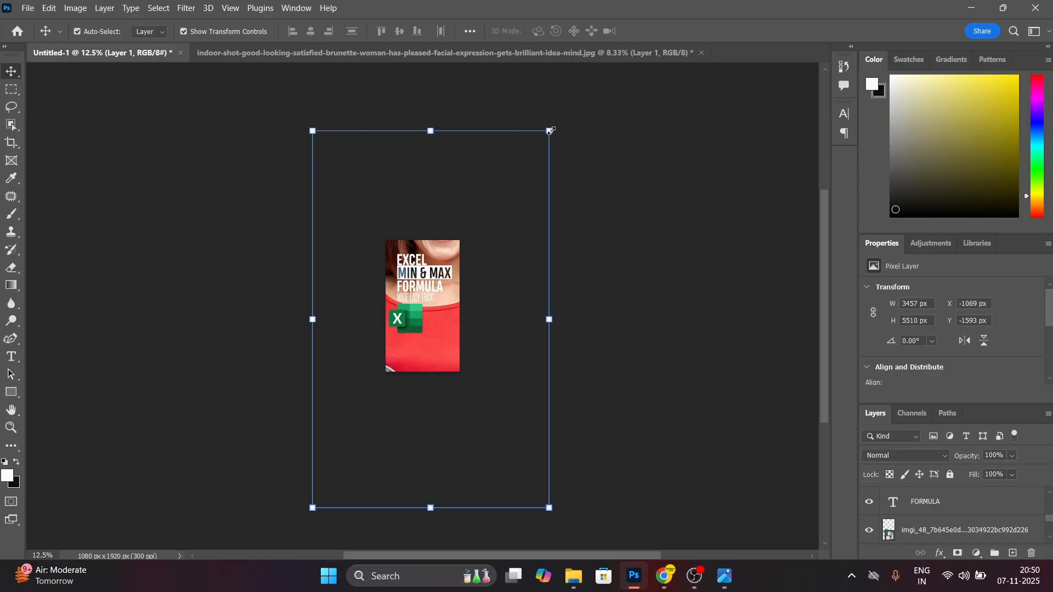
{"action": "left_click_drag", "start_coordinate": [550, 131], "coordinate": [352, 445]}
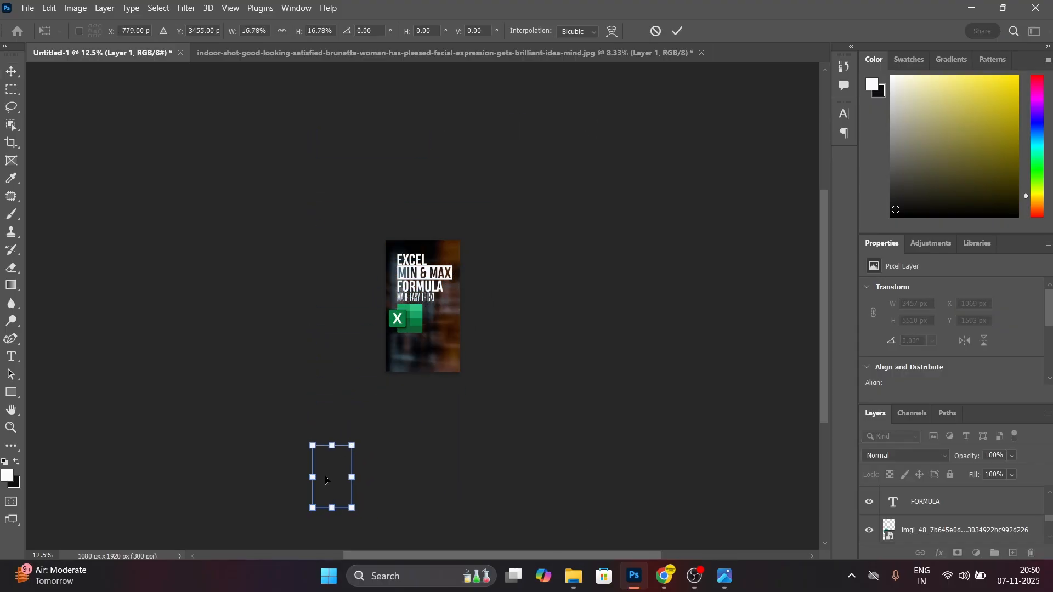
{"action": "left_click_drag", "start_coordinate": [326, 481], "coordinate": [437, 340]}
{"action": "left_click", "coordinate": [678, 31]}
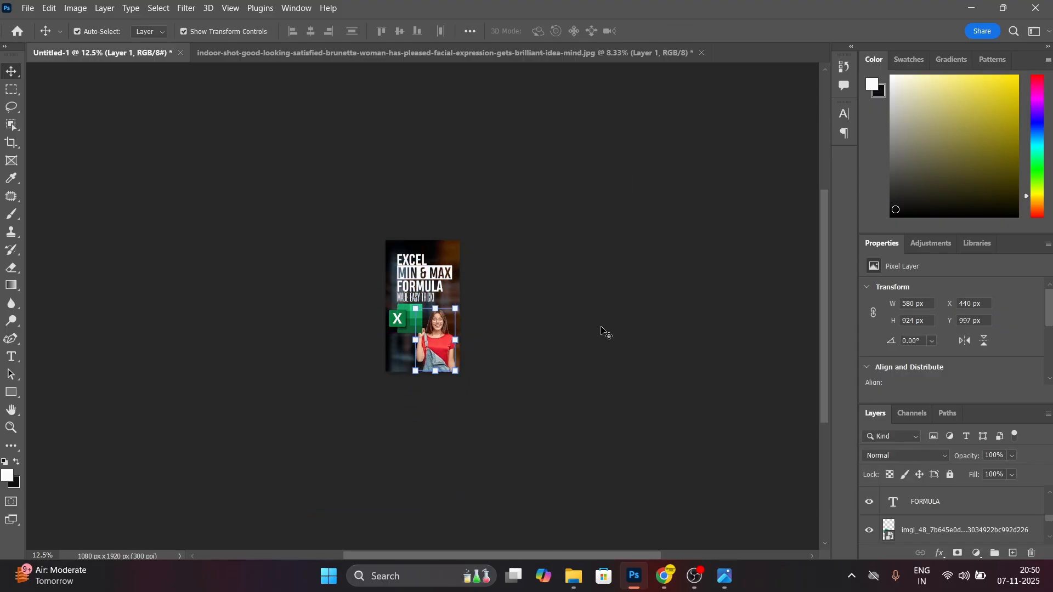
{"action": "left_click", "coordinate": [602, 329]}
{"action": "key", "text": "ctrl+0"}
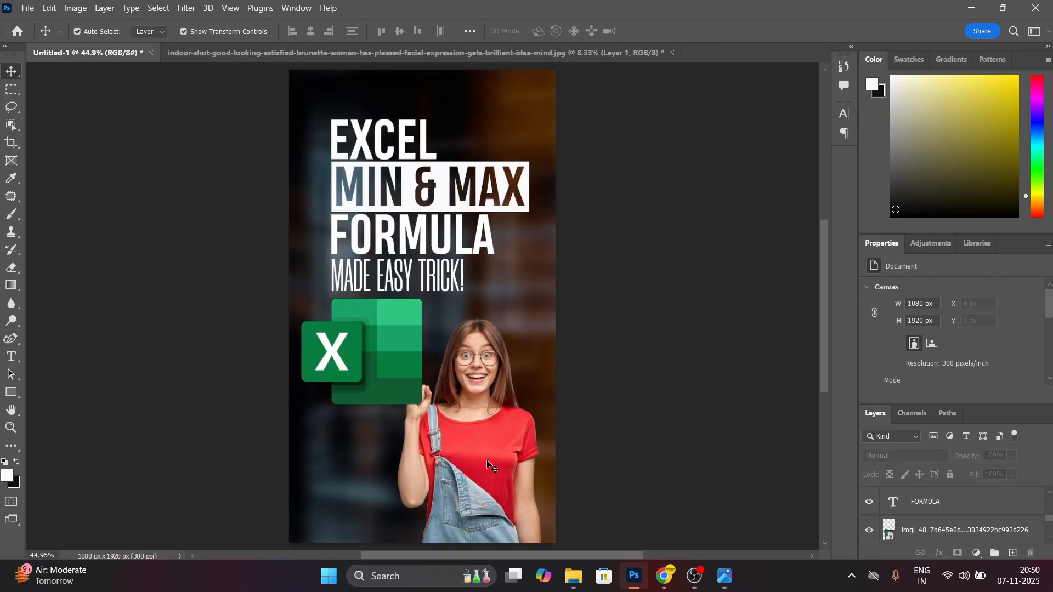
Raise the woman's layer to the top of the stack and enlarge her to about 724 x 1153 px, overlapping the Excel logo
{"action": "scroll", "coordinate": [919, 526], "scroll_direction": "down", "scroll_amount": 2}
{"action": "left_click_drag", "start_coordinate": [917, 507], "coordinate": [913, 494]}
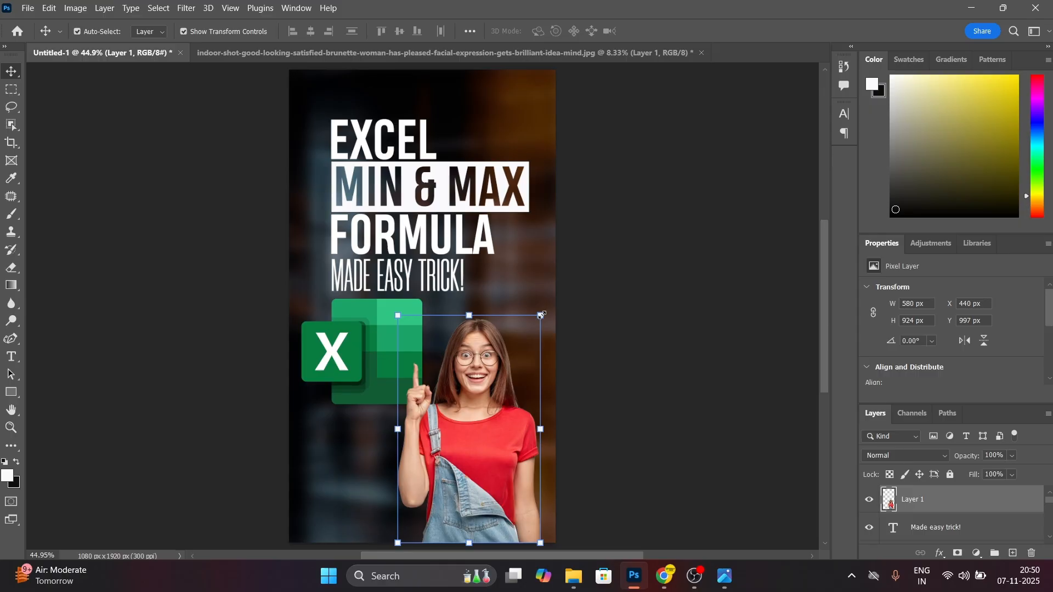
{"action": "left_click_drag", "start_coordinate": [541, 315], "coordinate": [575, 271]}
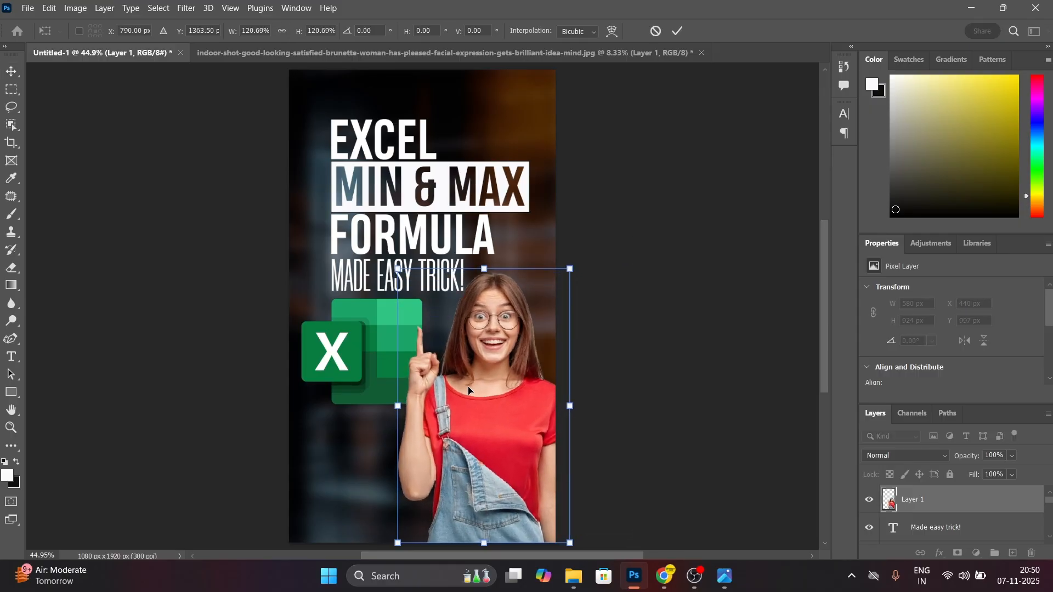
{"action": "left_click_drag", "start_coordinate": [471, 407], "coordinate": [453, 411]}
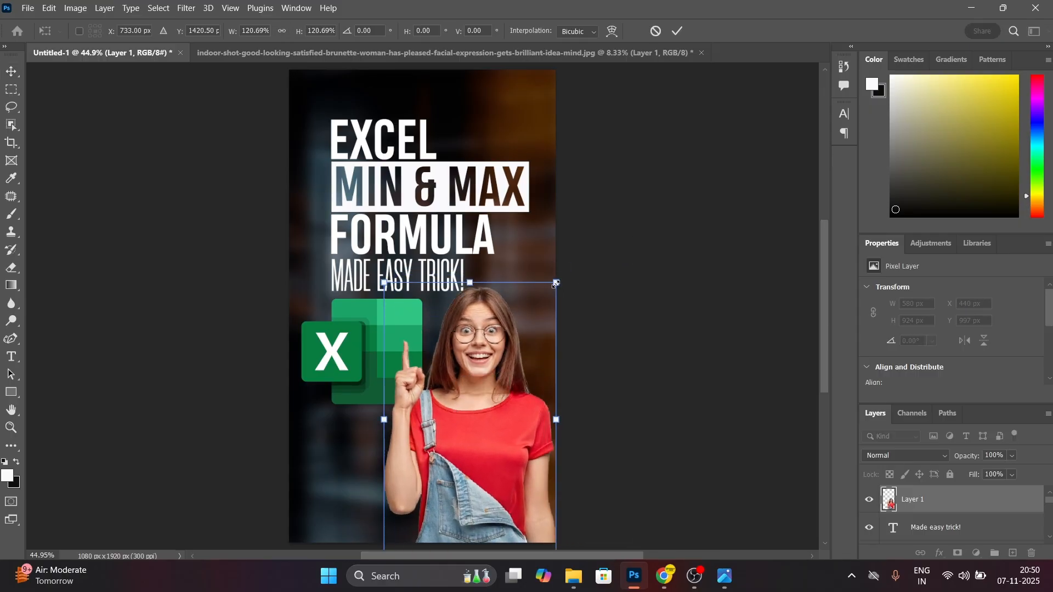
{"action": "left_click_drag", "start_coordinate": [556, 283], "coordinate": [562, 274]}
{"action": "left_click_drag", "start_coordinate": [460, 378], "coordinate": [459, 403]}
{"action": "left_click", "coordinate": [677, 31]}
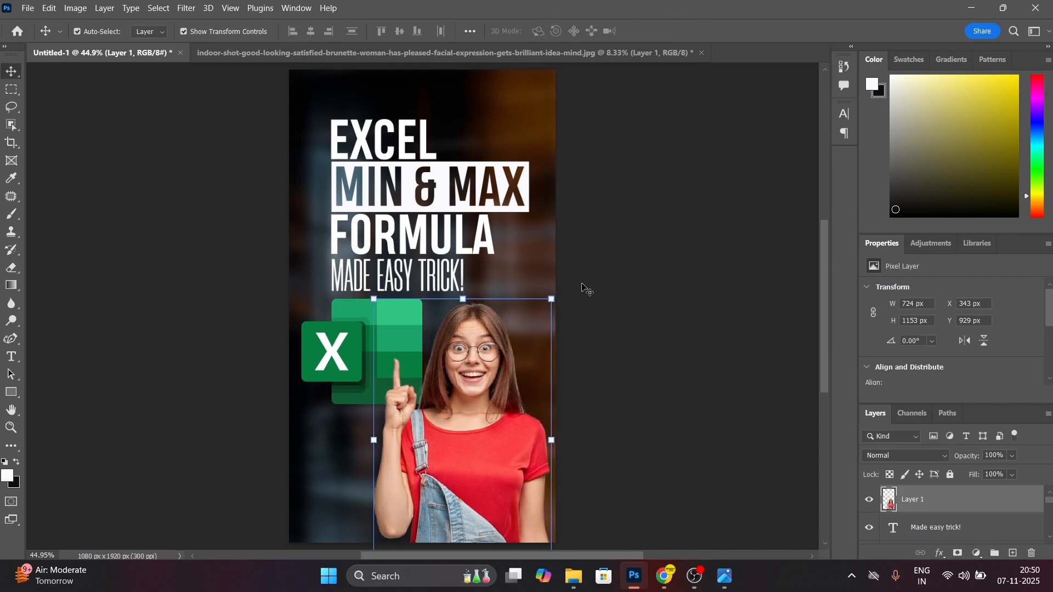
Place the boom-4680150 graphic above the woman's head, scaled to about 3.8% and rotated about 24.6°
{"action": "scroll", "coordinate": [583, 310], "scroll_direction": "down", "scroll_amount": 1}
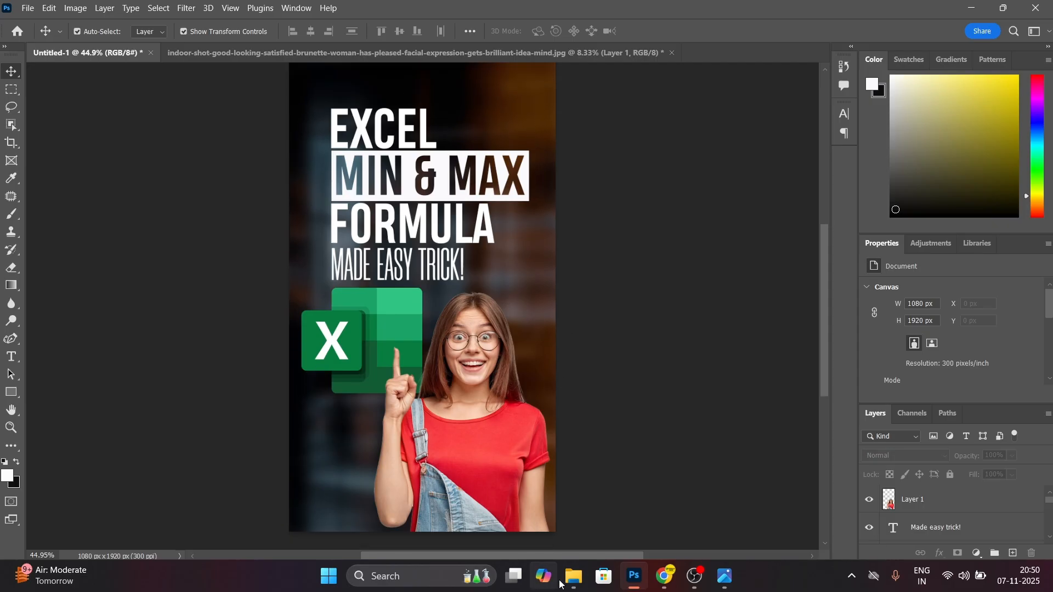
{"action": "left_click", "coordinate": [574, 576]}
{"action": "left_click_drag", "start_coordinate": [387, 154], "coordinate": [515, 340]}
{"action": "left_click_drag", "start_coordinate": [555, 193], "coordinate": [508, 266]}
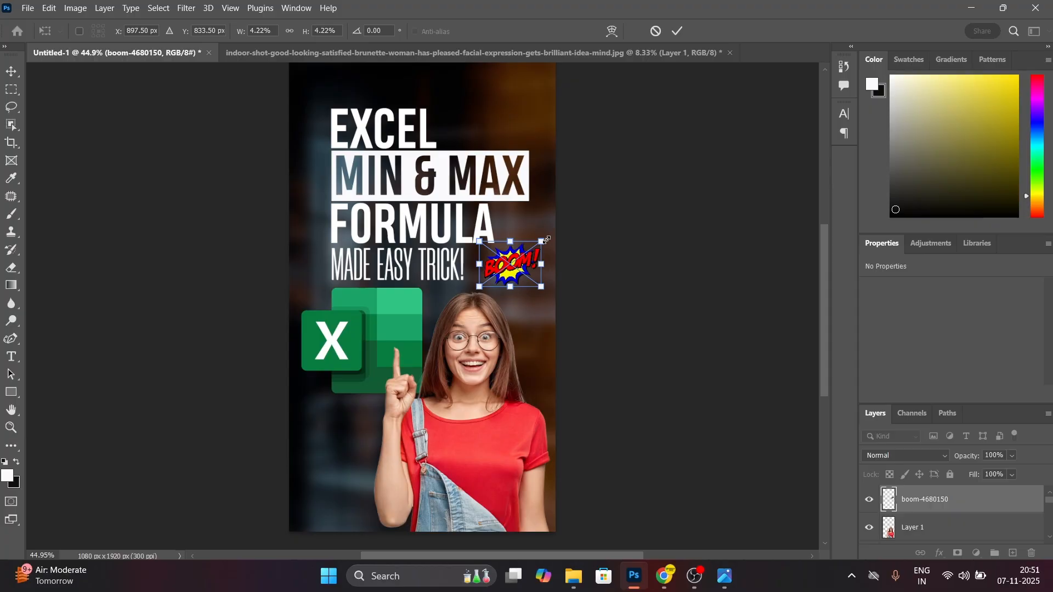
{"action": "left_click_drag", "start_coordinate": [547, 228], "coordinate": [508, 273]}
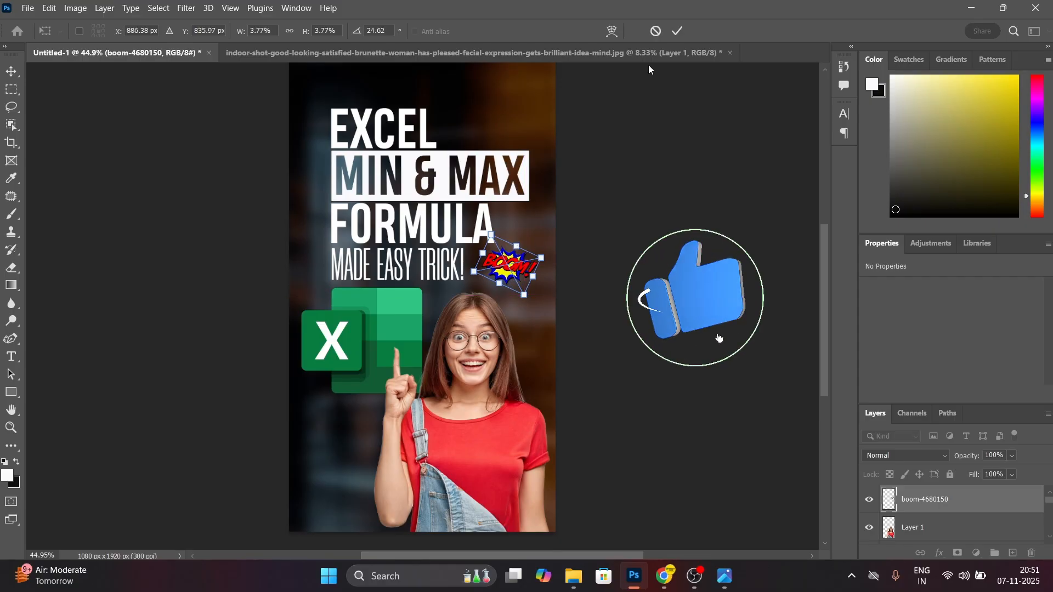
{"action": "left_click", "coordinate": [677, 32]}
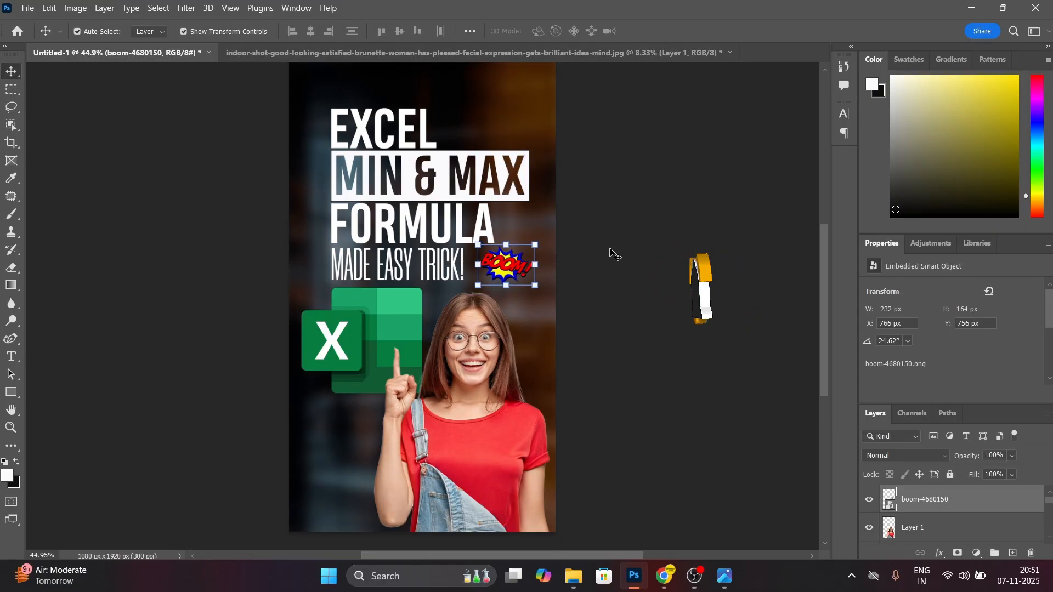
Nudge the BOOM! graphic left to about X 727 px, close beside the MADE EASY TRICK! text
{"action": "key", "text": "shift+Left"}
{"action": "key", "text": "shift+Left"}
{"action": "key", "text": "shift+Left"}
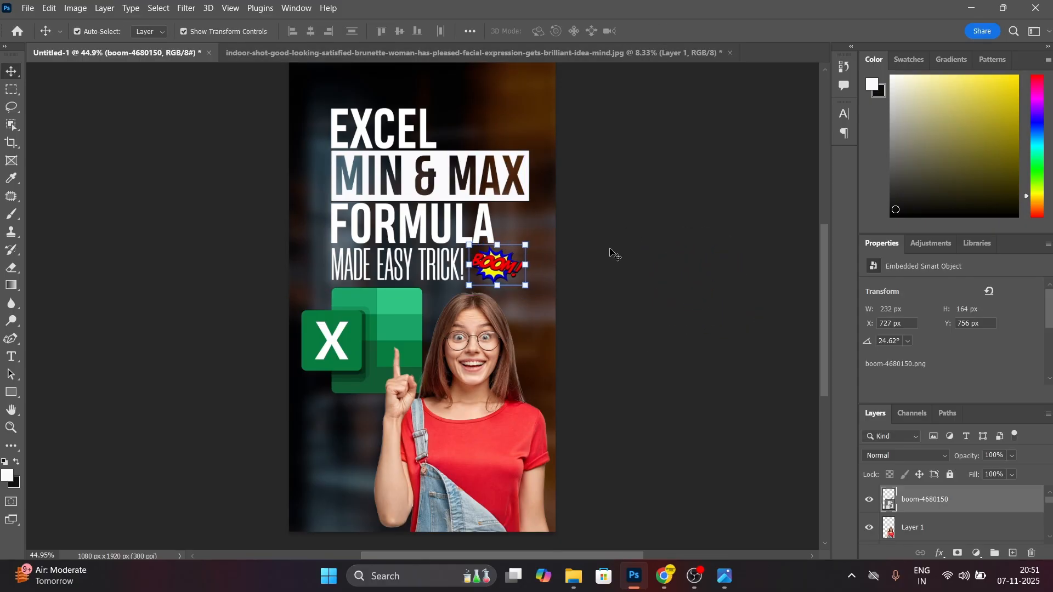
{"action": "left_click", "coordinate": [609, 249]}
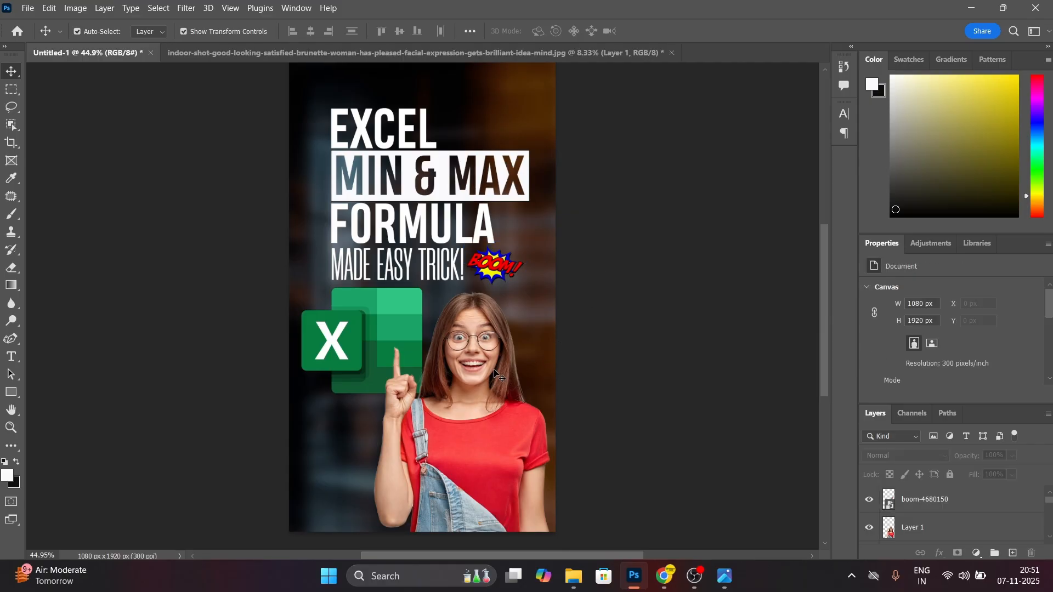
Open the shushing emoji image from the SHHH folder in Downloads as a separate document
{"action": "left_click", "coordinate": [581, 585]}
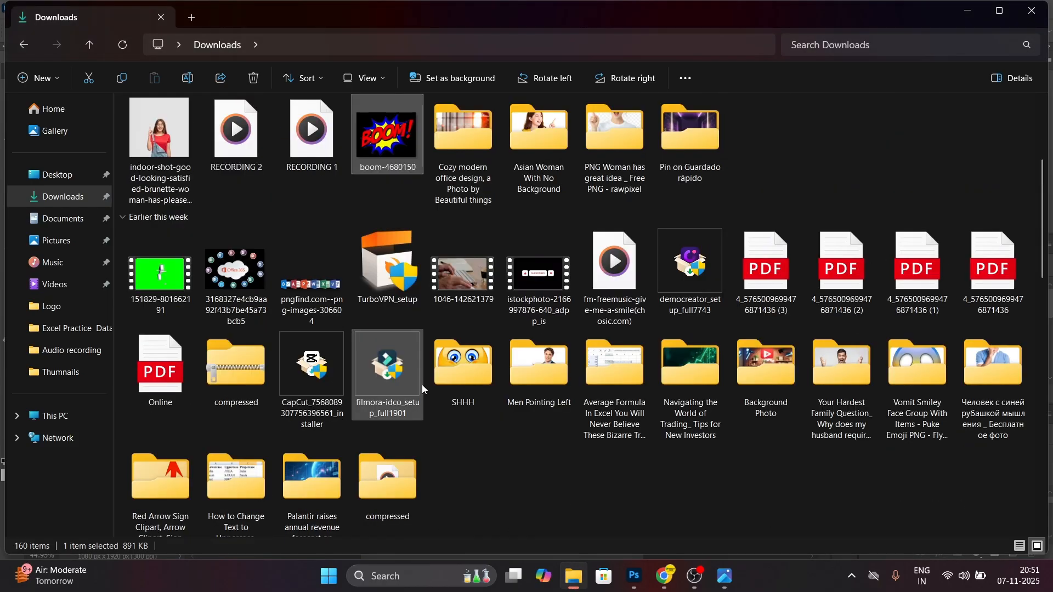
{"action": "double_click", "coordinate": [462, 376]}
{"action": "left_click_drag", "start_coordinate": [220, 140], "coordinate": [732, 56]}
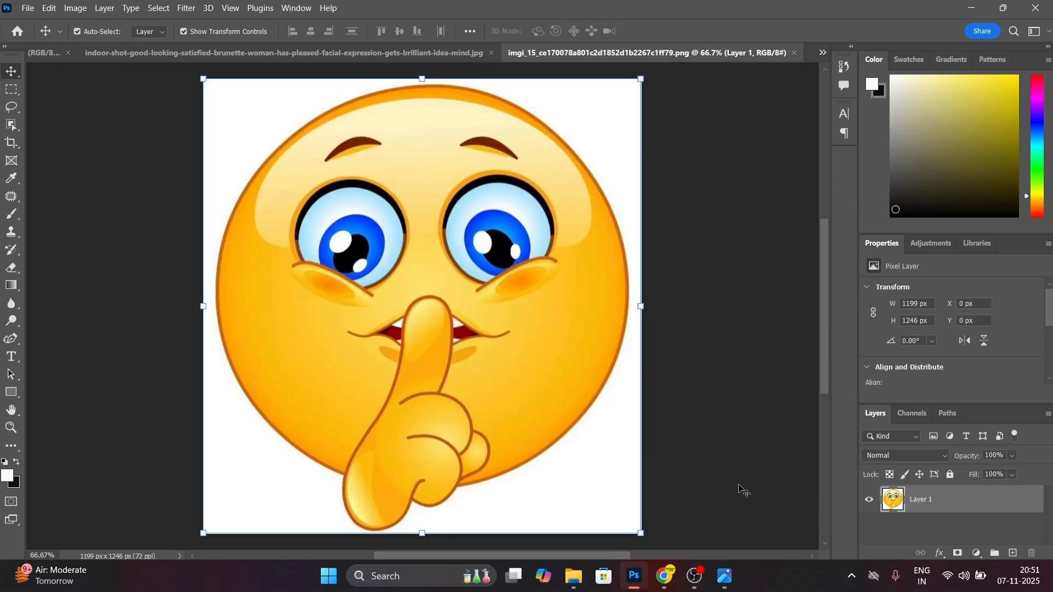
Cut out the emoji with the cloud-based Select Subject, copy it to a new layer and hide the original layer
{"action": "left_click", "coordinate": [11, 125]}
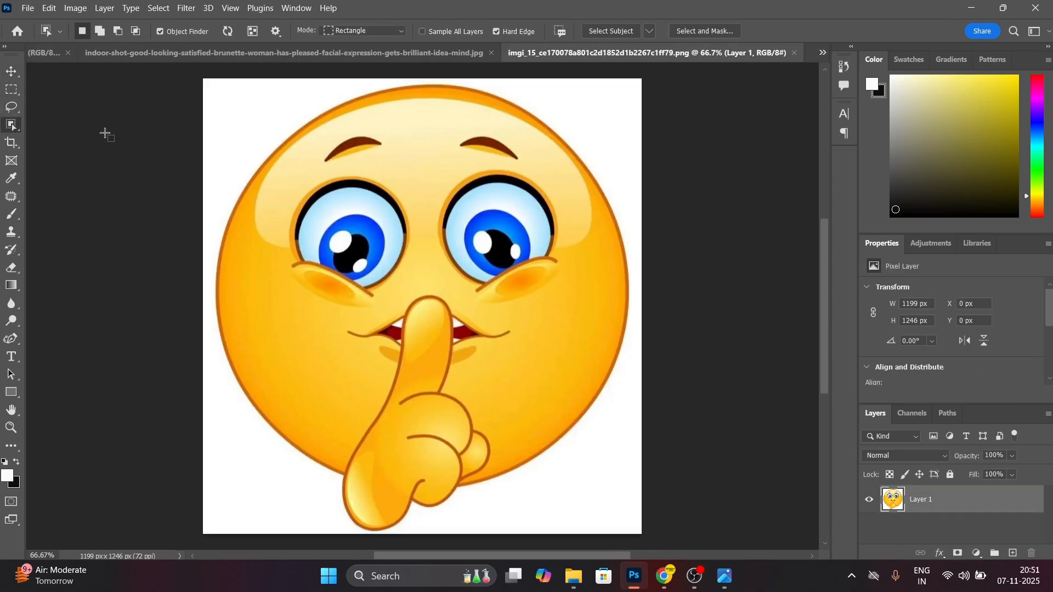
{"action": "left_click", "coordinate": [648, 31]}
{"action": "left_click", "coordinate": [695, 58]}
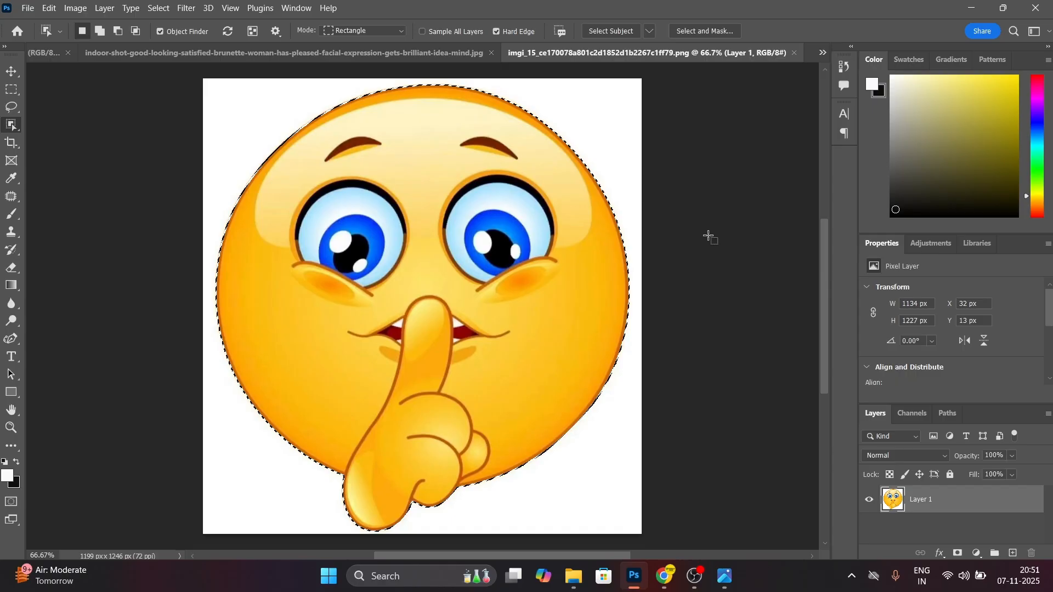
{"action": "key", "text": "ctrl+j"}
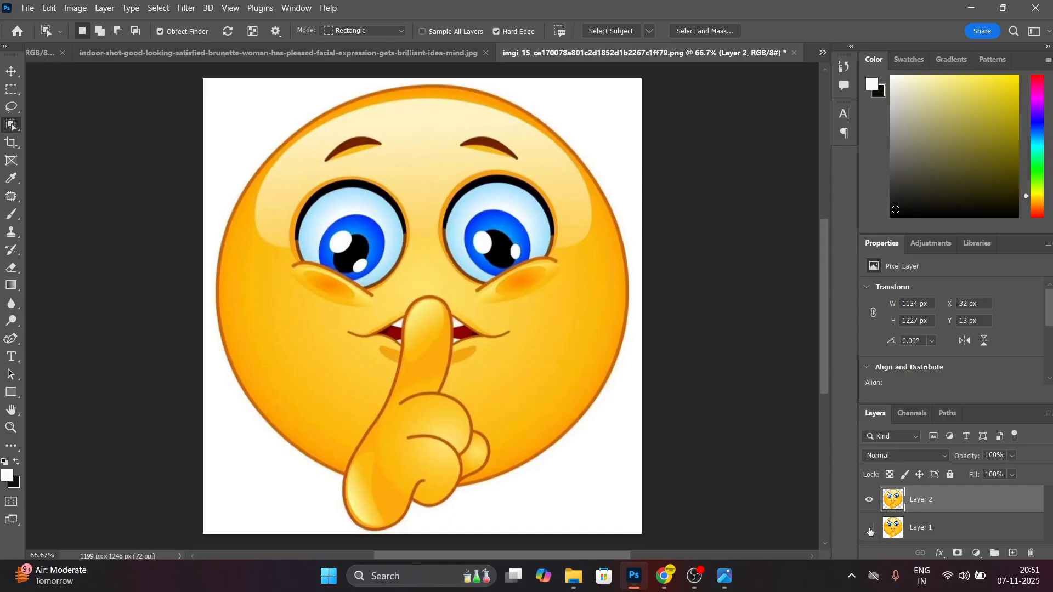
{"action": "left_click", "coordinate": [869, 528]}
Move the cut-out emoji into the poster document, scale it to about 19.4%, and place it beside the woman's arm below the Excel logo
{"action": "key", "text": "v"}
{"action": "left_click_drag", "start_coordinate": [368, 369], "coordinate": [413, 344]}
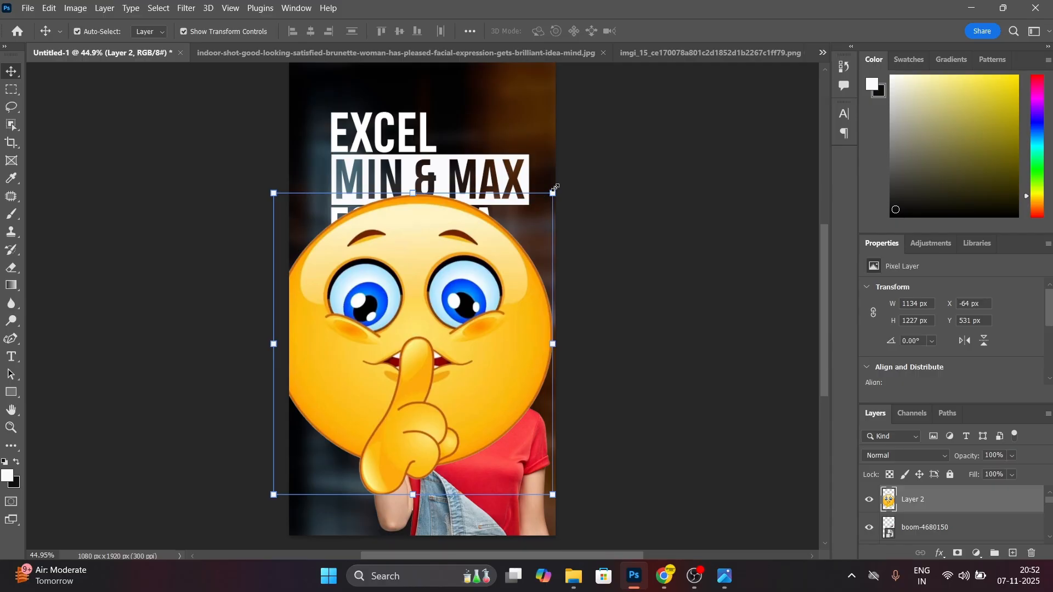
{"action": "left_click_drag", "start_coordinate": [552, 193], "coordinate": [328, 434]}
{"action": "left_click_drag", "start_coordinate": [294, 466], "coordinate": [328, 466]}
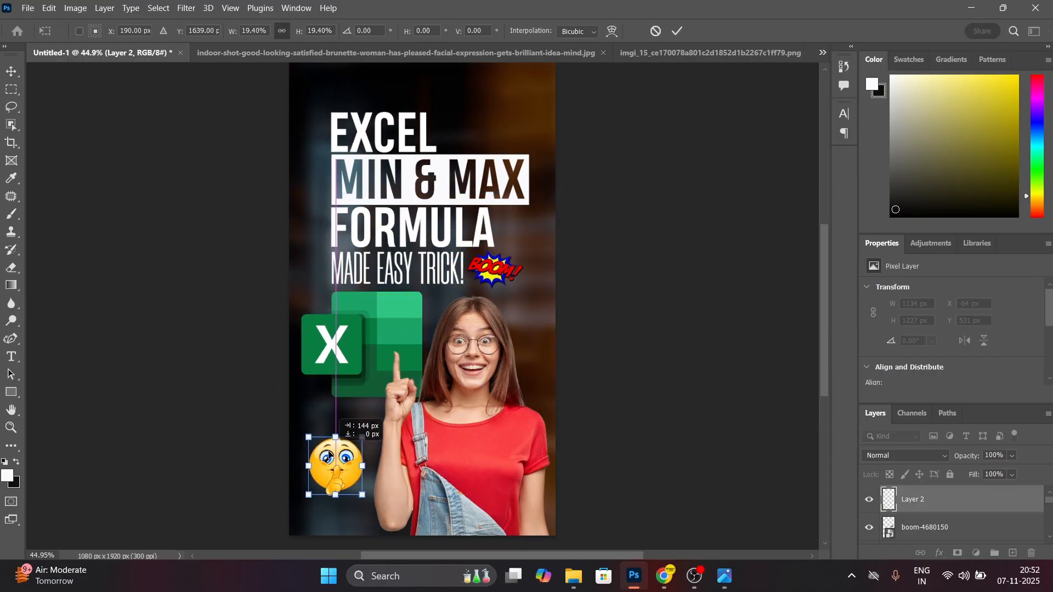
{"action": "key", "text": "Return"}
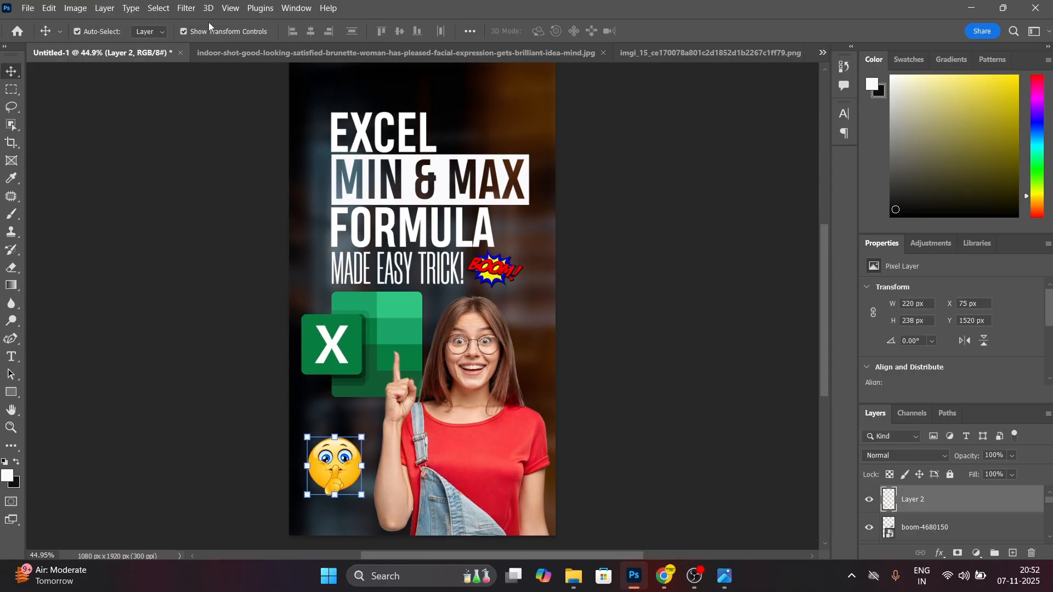
Apply a Gaussian Blur with a 23.5 px radius to the emoji layer
{"action": "left_click", "coordinate": [190, 10]}
{"action": "mouse_move", "coordinate": [321, 175]}
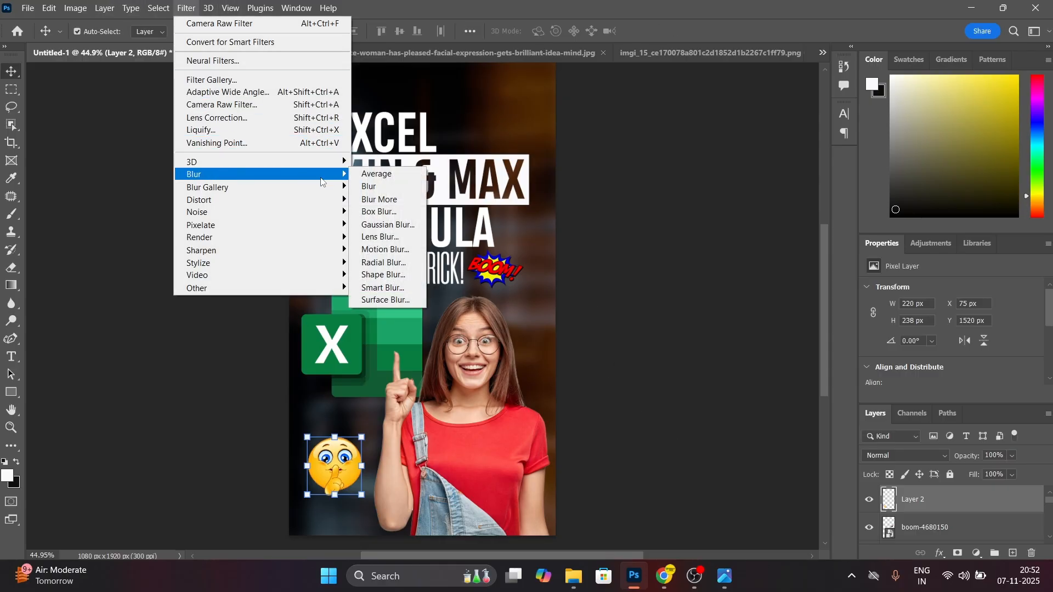
{"action": "left_click", "coordinate": [394, 224]}
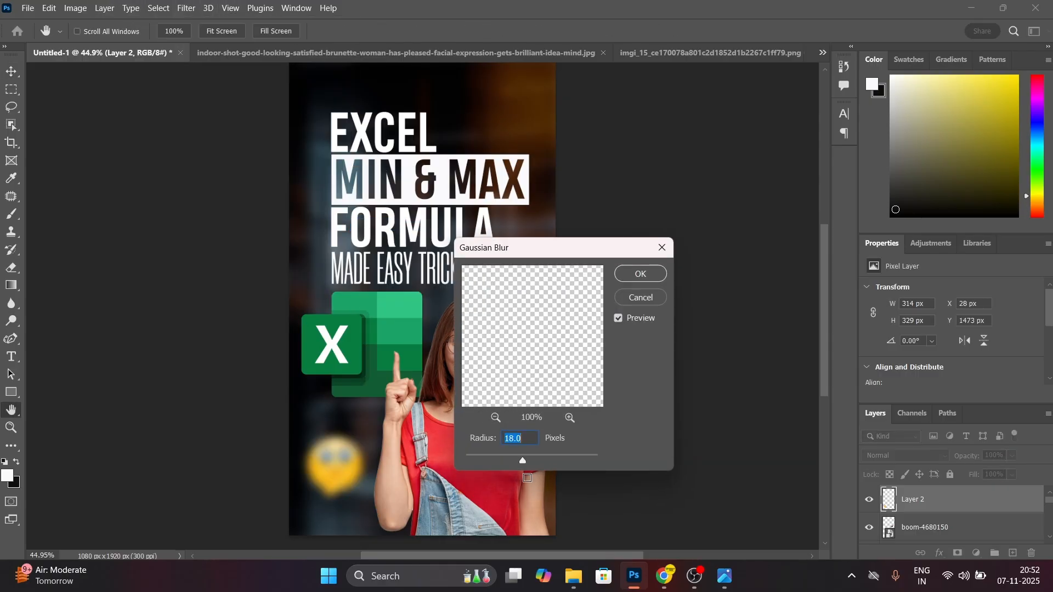
{"action": "mouse_move", "coordinate": [524, 459]}
{"action": "left_mouse_down"}
{"action": "mouse_move", "coordinate": [538, 464]}
{"action": "mouse_move", "coordinate": [525, 464]}
{"action": "left_mouse_up"}
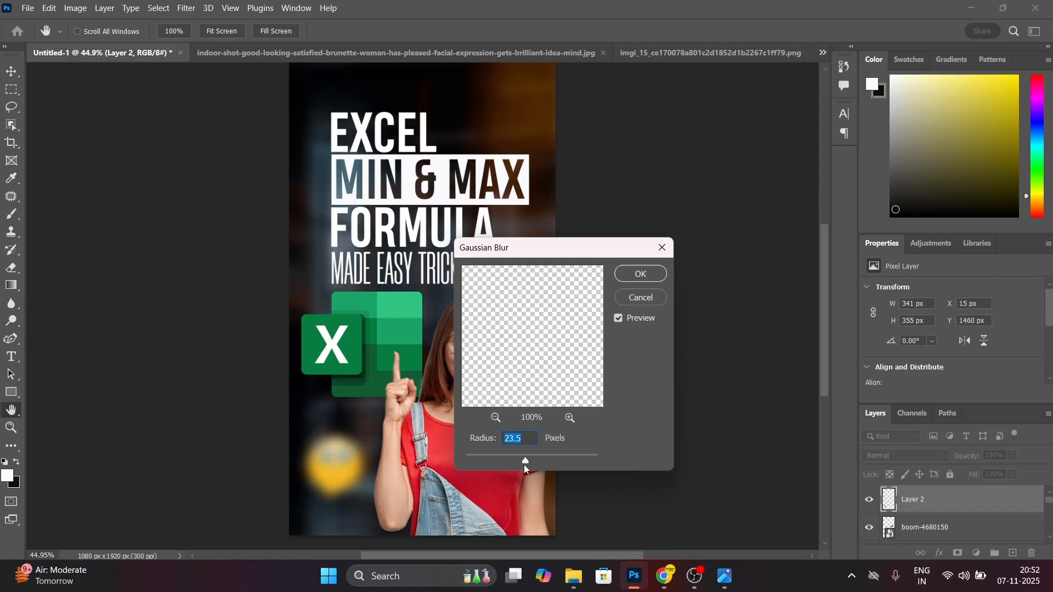
{"action": "left_click", "coordinate": [642, 274]}
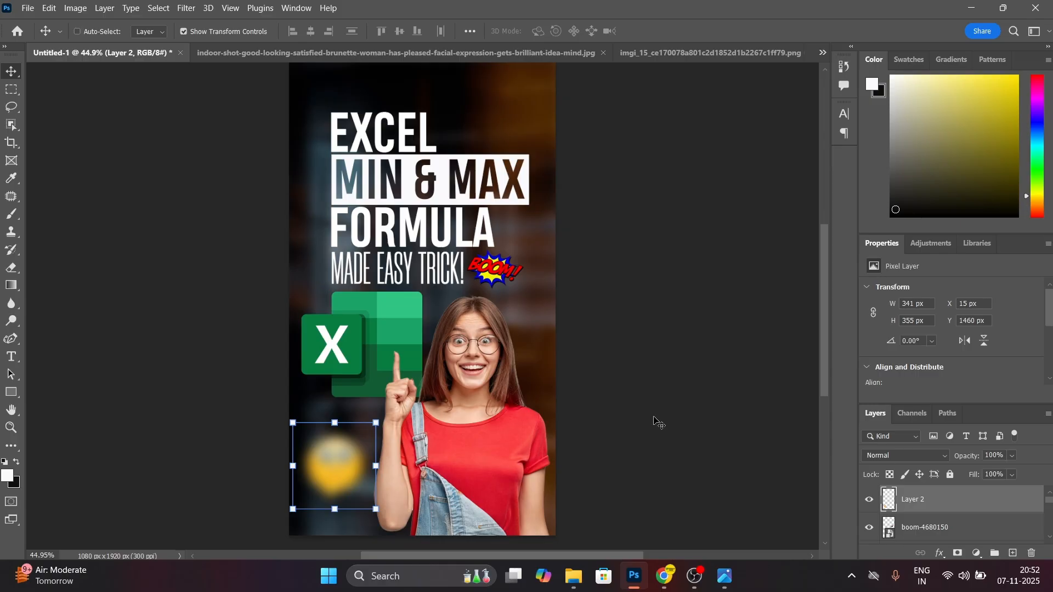
Duplicate the blurred emoji layer five times
{"action": "key", "text": "ctrl+j"}
{"action": "key", "text": "ctrl+j"}
{"action": "key", "text": "ctrl+j"}
{"action": "key", "text": "ctrl+j"}
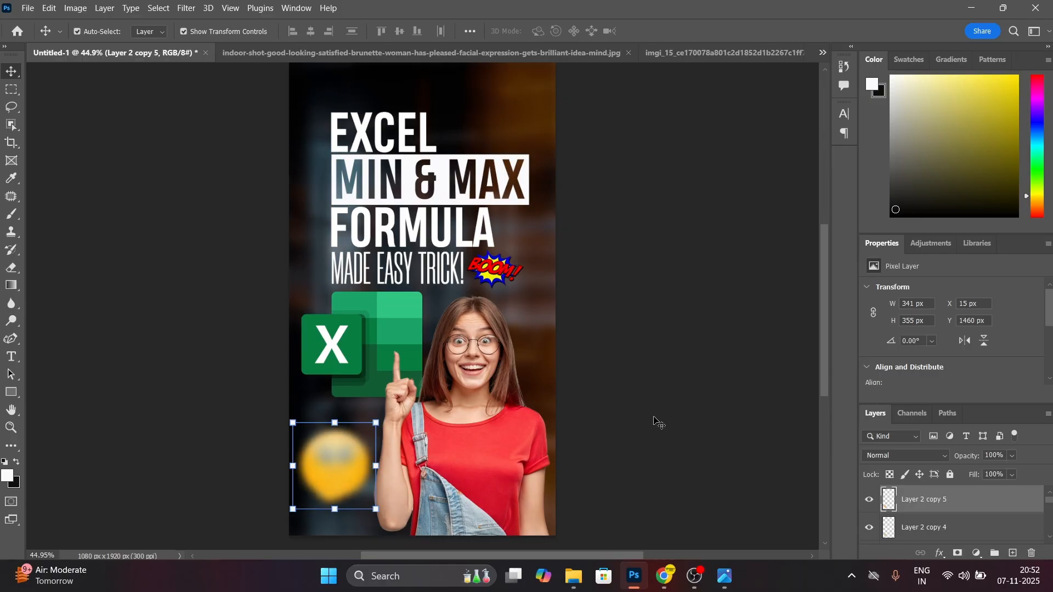
Place one blurred emoji copy in the poster's upper-right corner, rotated about 23.9°
{"action": "left_click_drag", "start_coordinate": [341, 455], "coordinate": [516, 151]}
{"action": "scroll", "coordinate": [507, 151], "scroll_direction": "up", "scroll_amount": 1}
{"action": "left_click_drag", "start_coordinate": [566, 103], "coordinate": [540, 123]}
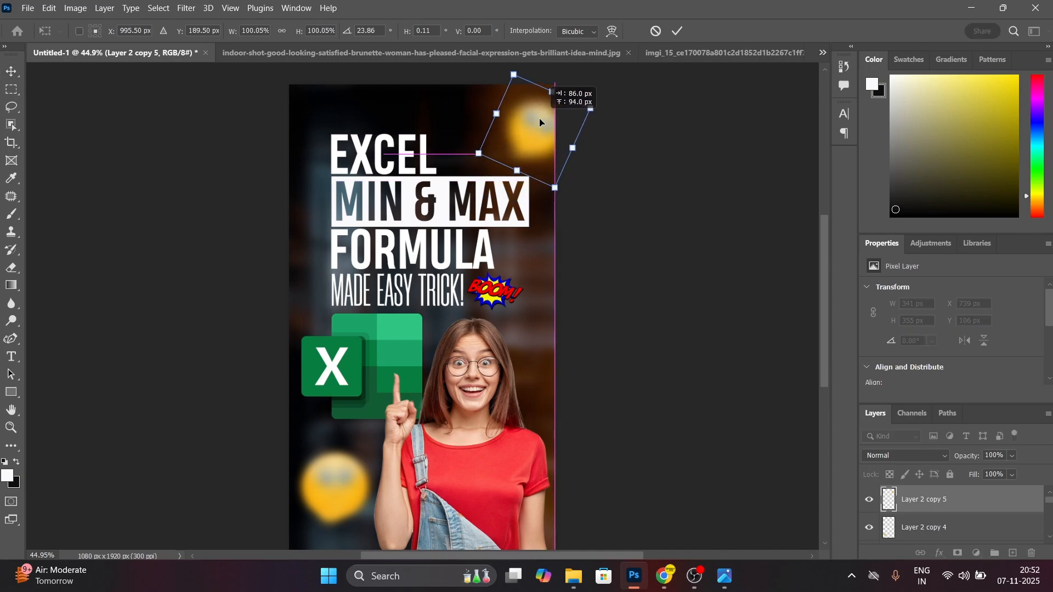
{"action": "left_click", "coordinate": [677, 30]}
Place another blurred emoji copy at the poster's left edge beside the title, scaled to about 72%
{"action": "left_click_drag", "start_coordinate": [321, 494], "coordinate": [296, 250]}
{"action": "left_click_drag", "start_coordinate": [277, 199], "coordinate": [302, 226]}
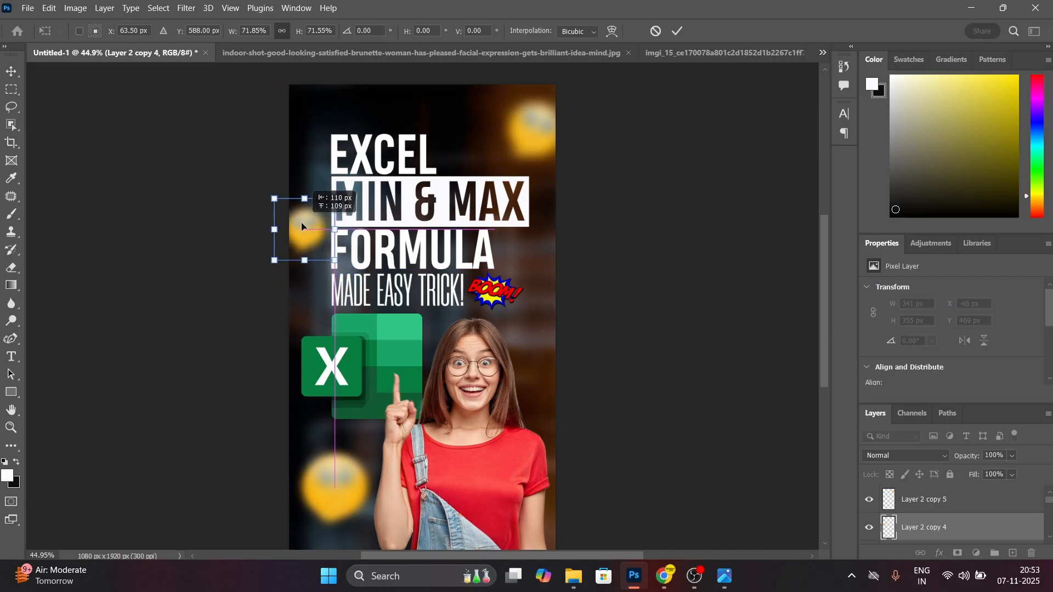
{"action": "key", "text": "Return"}
Place a third blurred emoji copy at the poster's right edge beside the woman's head, scaled to about 87.4%
{"action": "left_click_drag", "start_coordinate": [332, 483], "coordinate": [552, 362]}
{"action": "key", "text": "ctrl+t"}
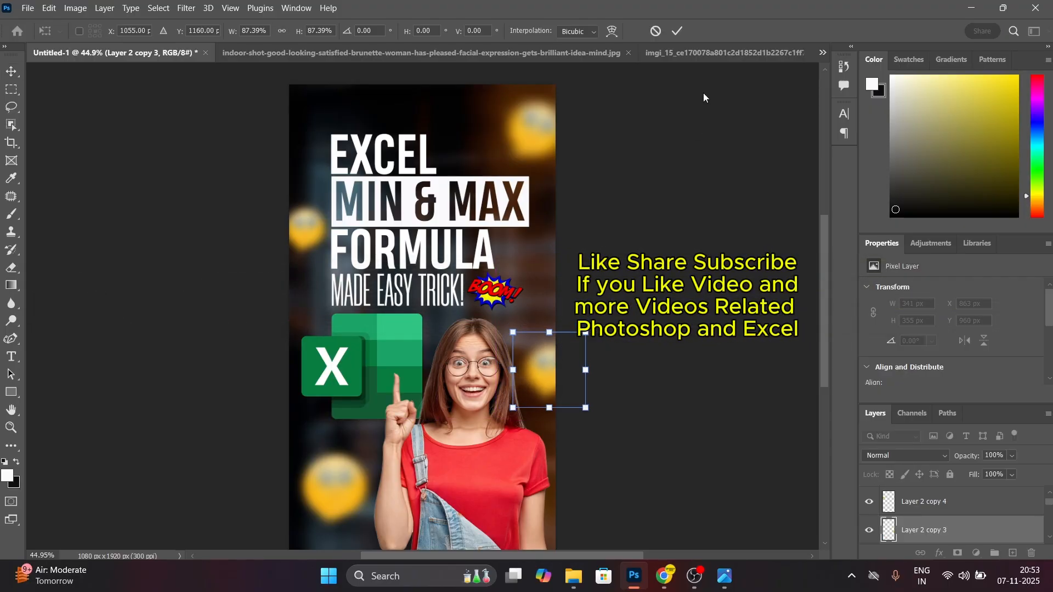
{"action": "left_click", "coordinate": [678, 32]}
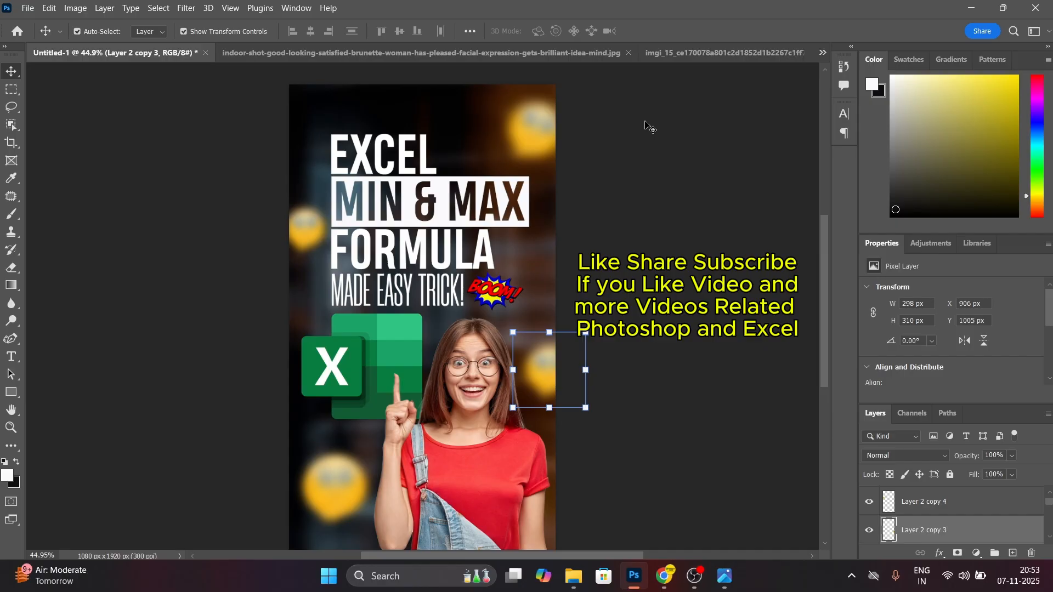
Place a fourth blurred emoji copy at the poster's top edge above EXCEL, scaled to about 50.4% and rotated about -16.2°
{"action": "left_click_drag", "start_coordinate": [320, 497], "coordinate": [379, 100]}
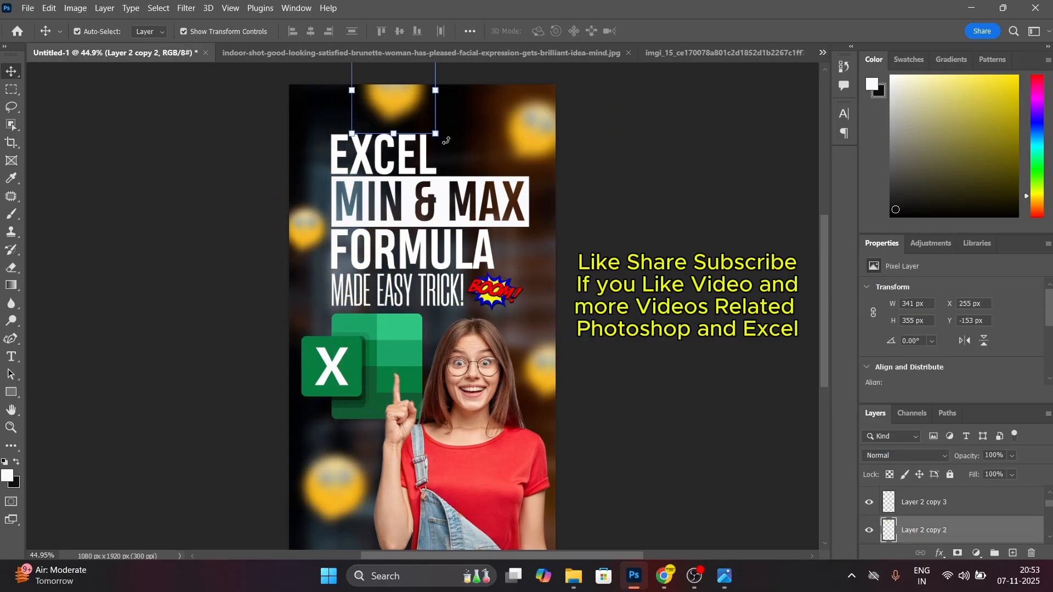
{"action": "left_click_drag", "start_coordinate": [435, 134], "coordinate": [356, 108]}
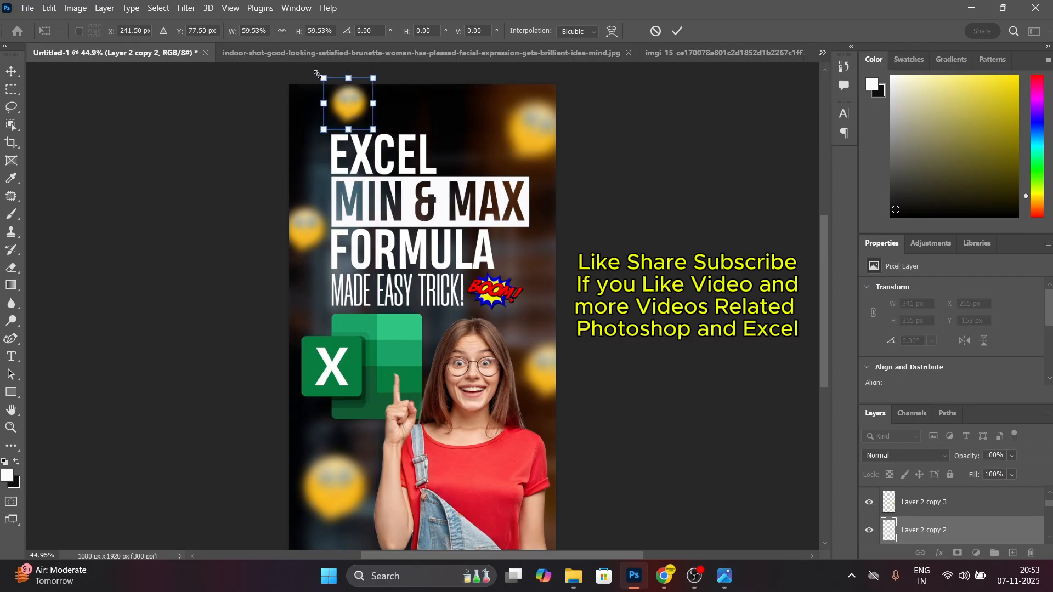
{"action": "left_click_drag", "start_coordinate": [316, 68], "coordinate": [306, 77]}
{"action": "left_click_drag", "start_coordinate": [381, 116], "coordinate": [342, 100]}
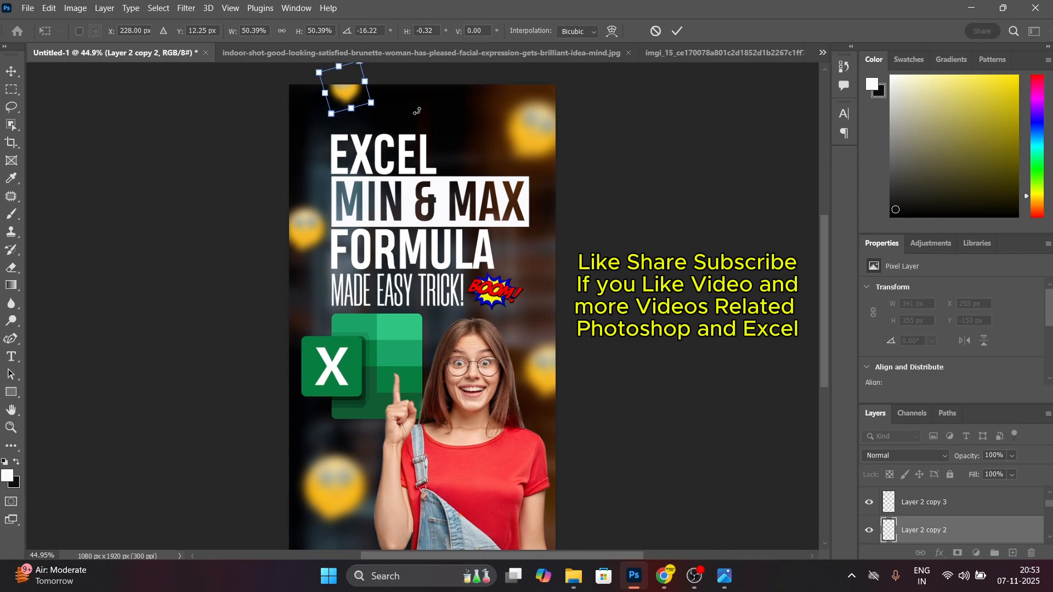